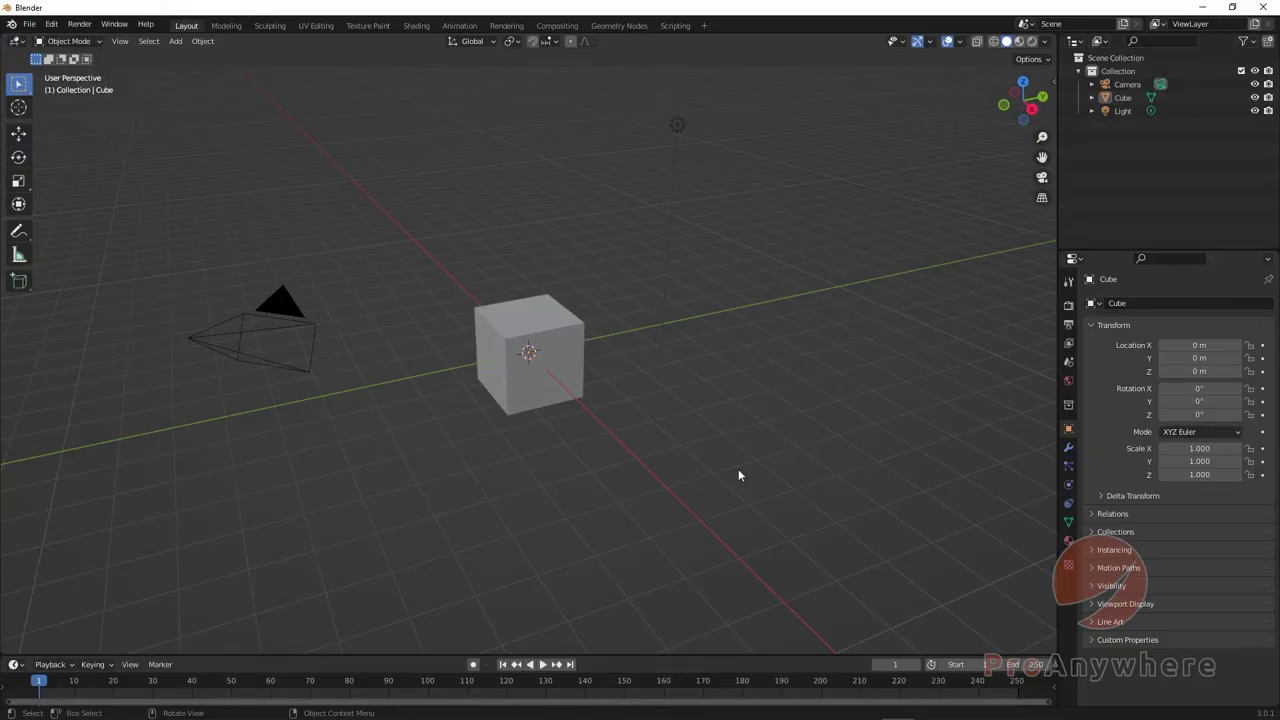
Step: Delete the default camera, cube and light from the scene
scroll(589, 386, "down", 3)
middle_click_drag(596, 420, 443, 386)
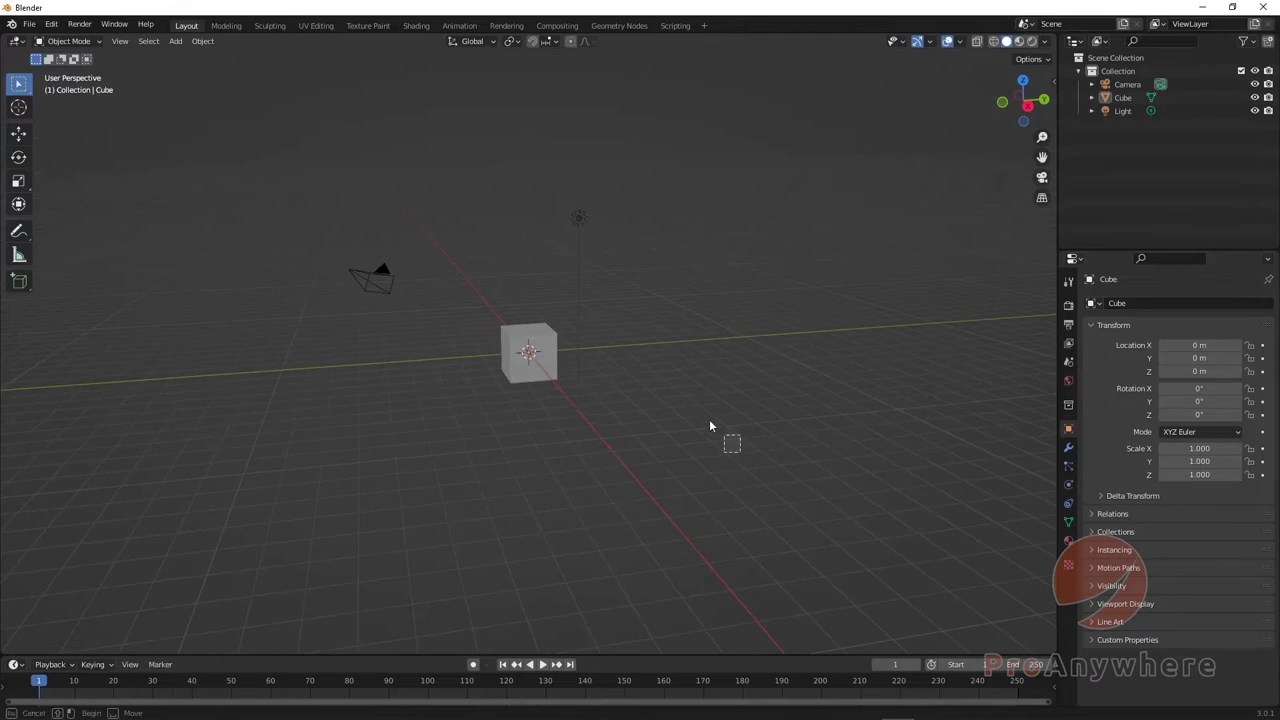
left_click_drag(724, 440, 295, 138)
key("Delete")
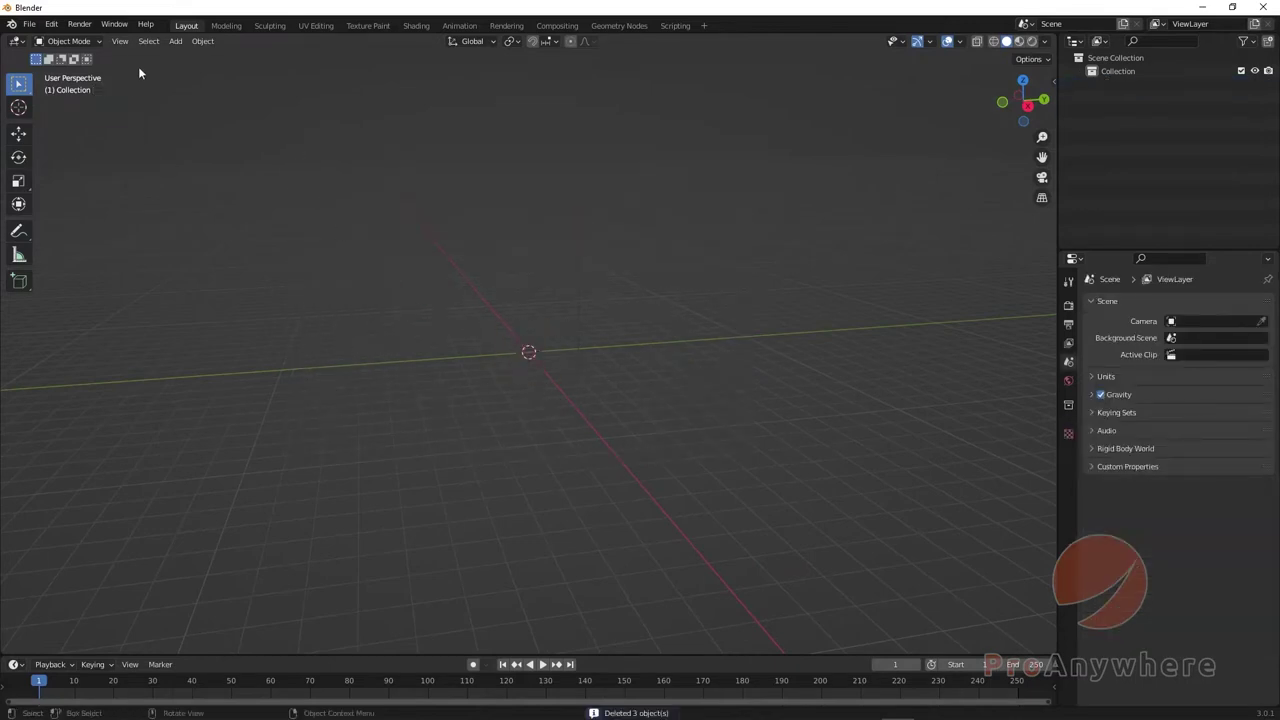
Step: Add a UV sphere mesh at the scene origin
left_click(175, 41)
mouse_move(254, 56)
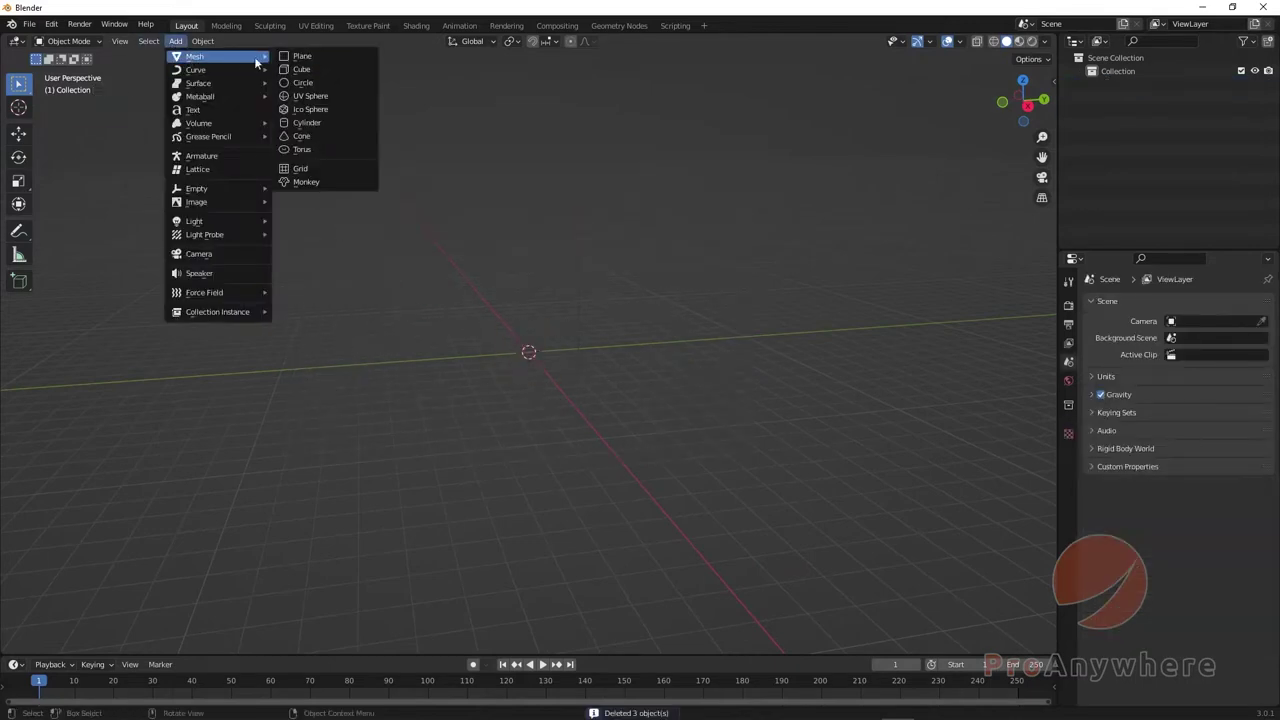
left_click(325, 95)
scroll(482, 278, "up", 5)
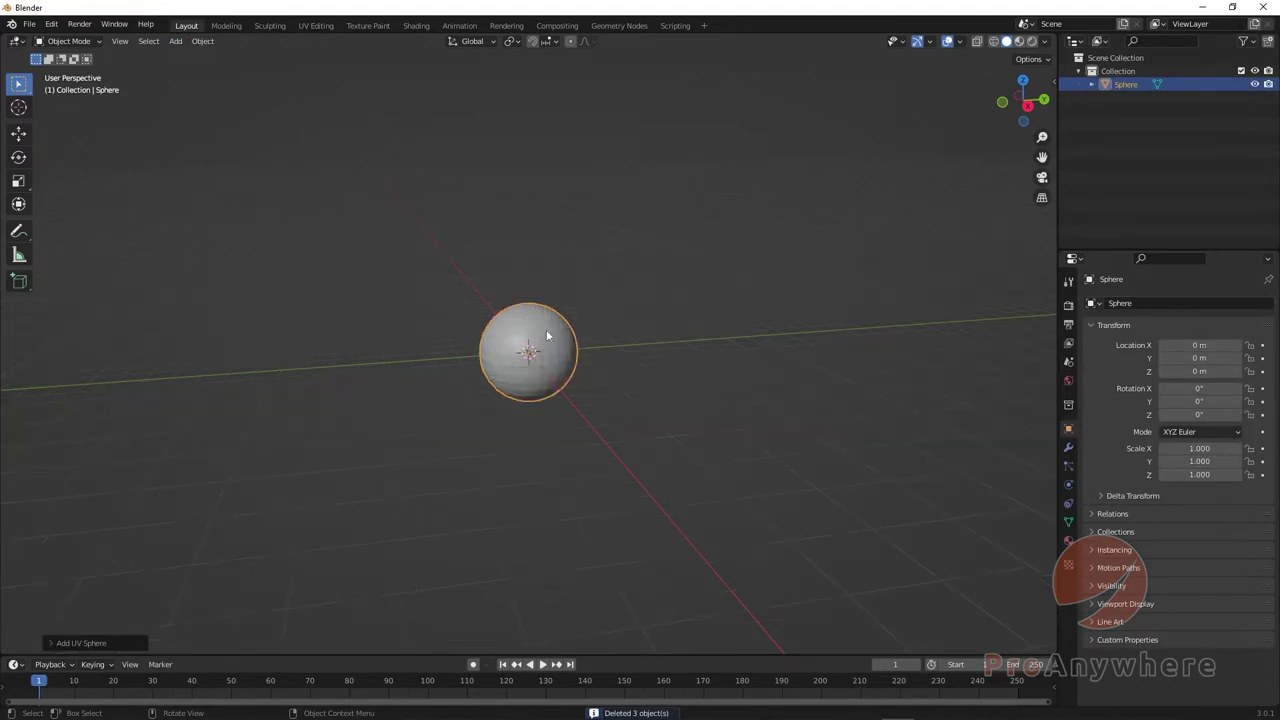
middle_click_drag(560, 340, 600, 370)
Step: Switch the UV sphere into Edit Mode
left_click(86, 41)
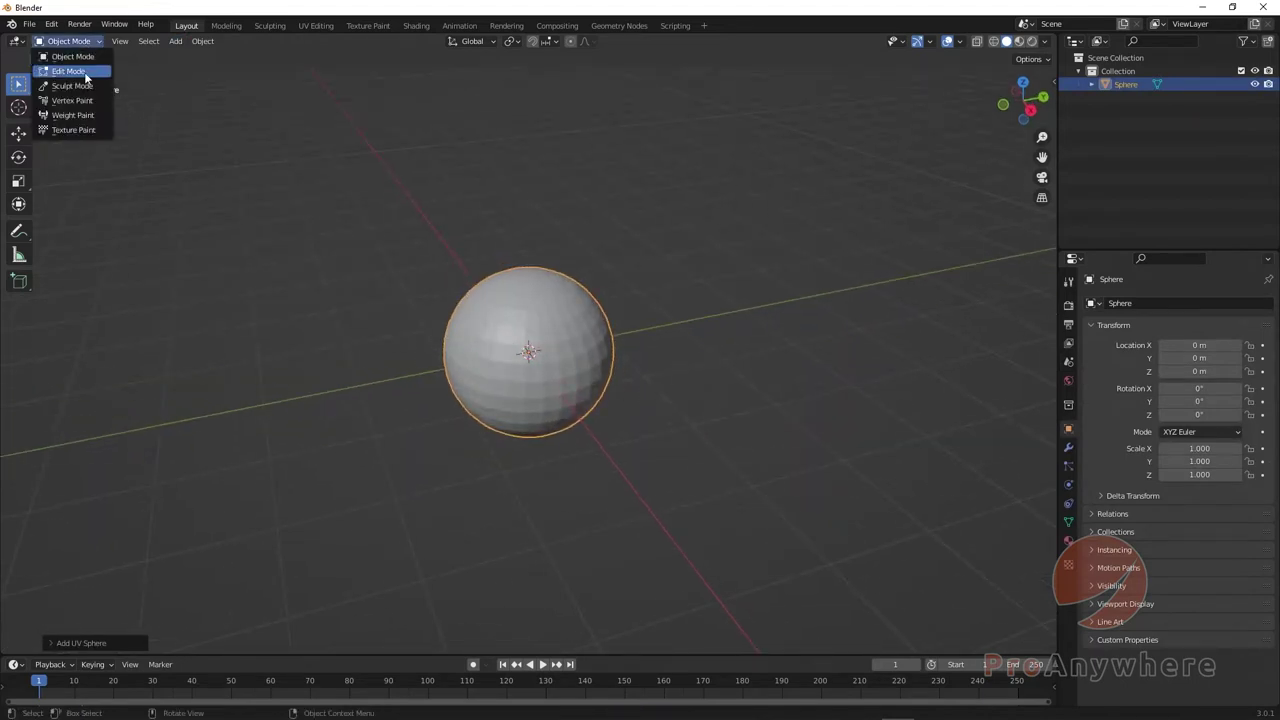
left_click(62, 67)
scroll(560, 300, "up", 2)
middle_click_drag(560, 300, 587, 284)
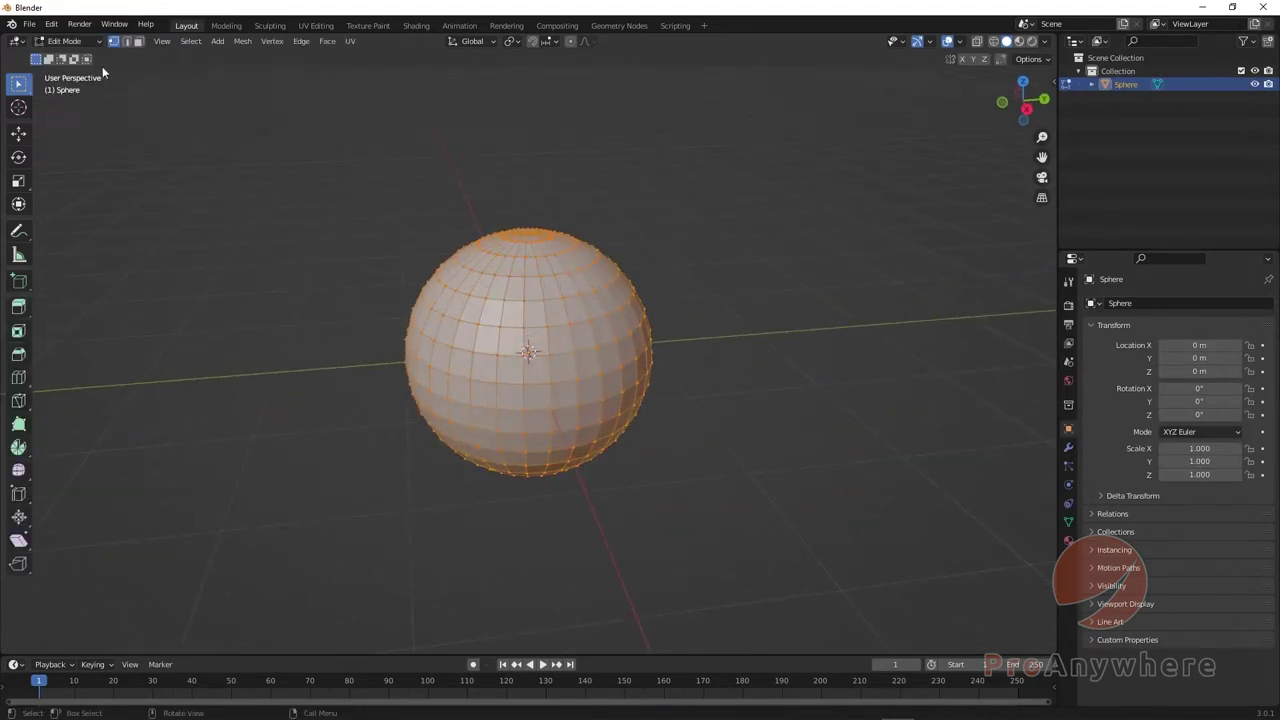
Step: In Face select mode, deselect all and select a row of four faces near the top
left_click(138, 43)
key("alt+a")
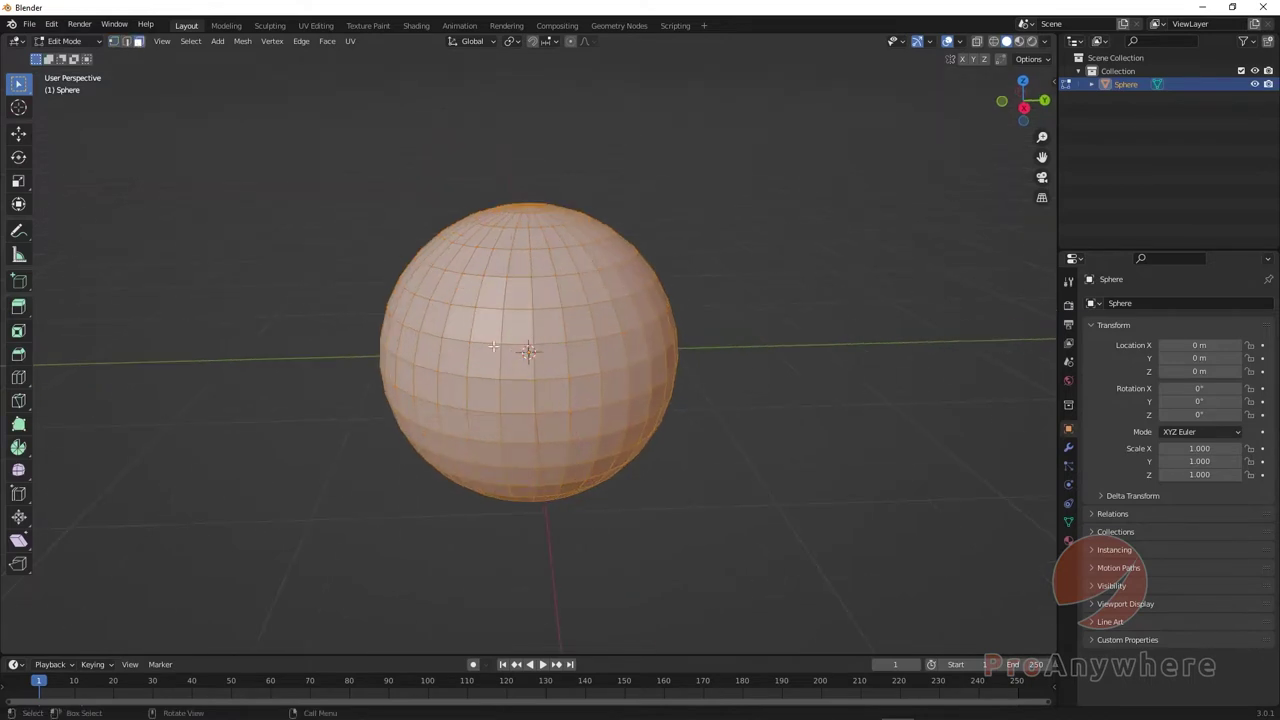
middle_click_drag(487, 312, 505, 320)
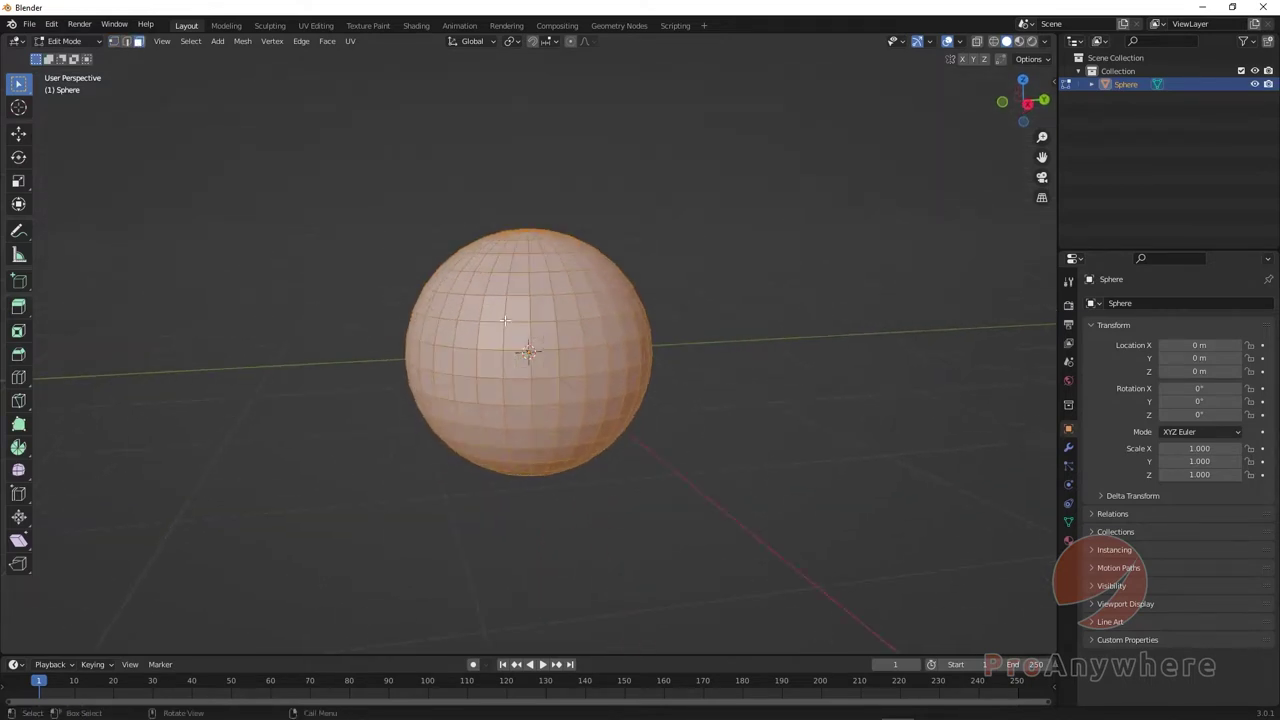
left_click(479, 281)
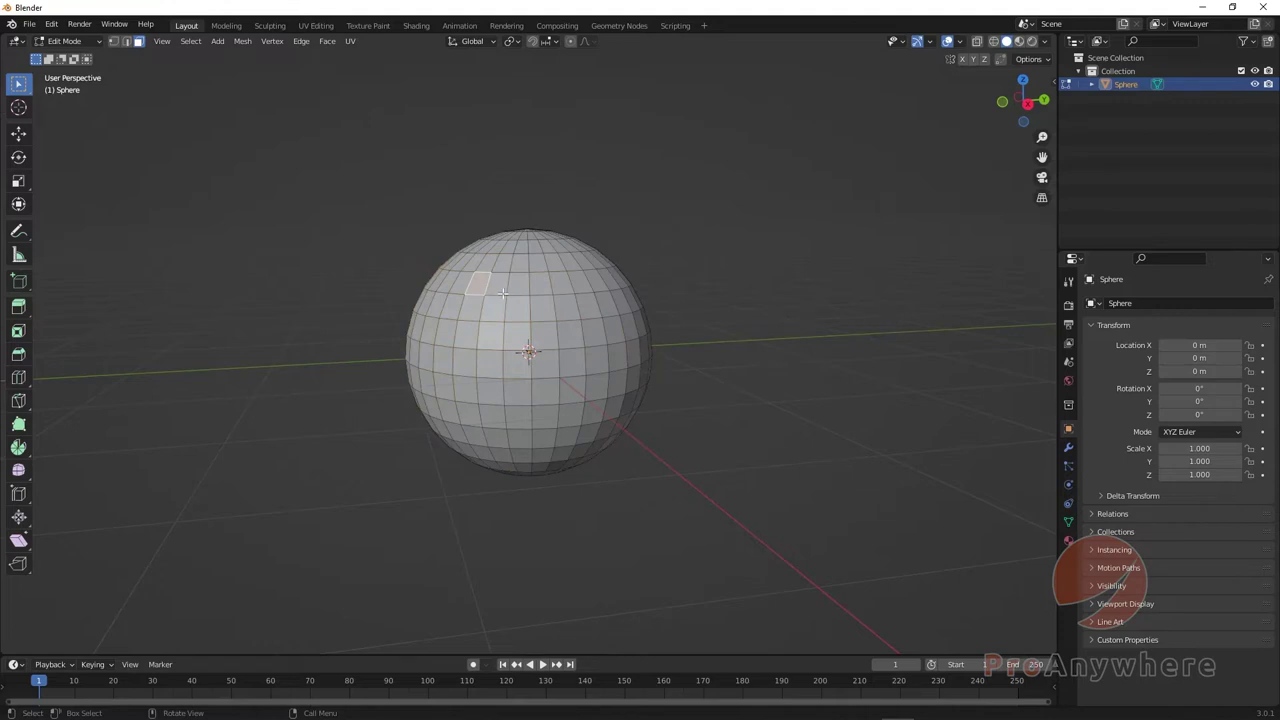
left_click(520, 284, "shift")
left_click(545, 286, "shift")
left_click(581, 285, "shift")
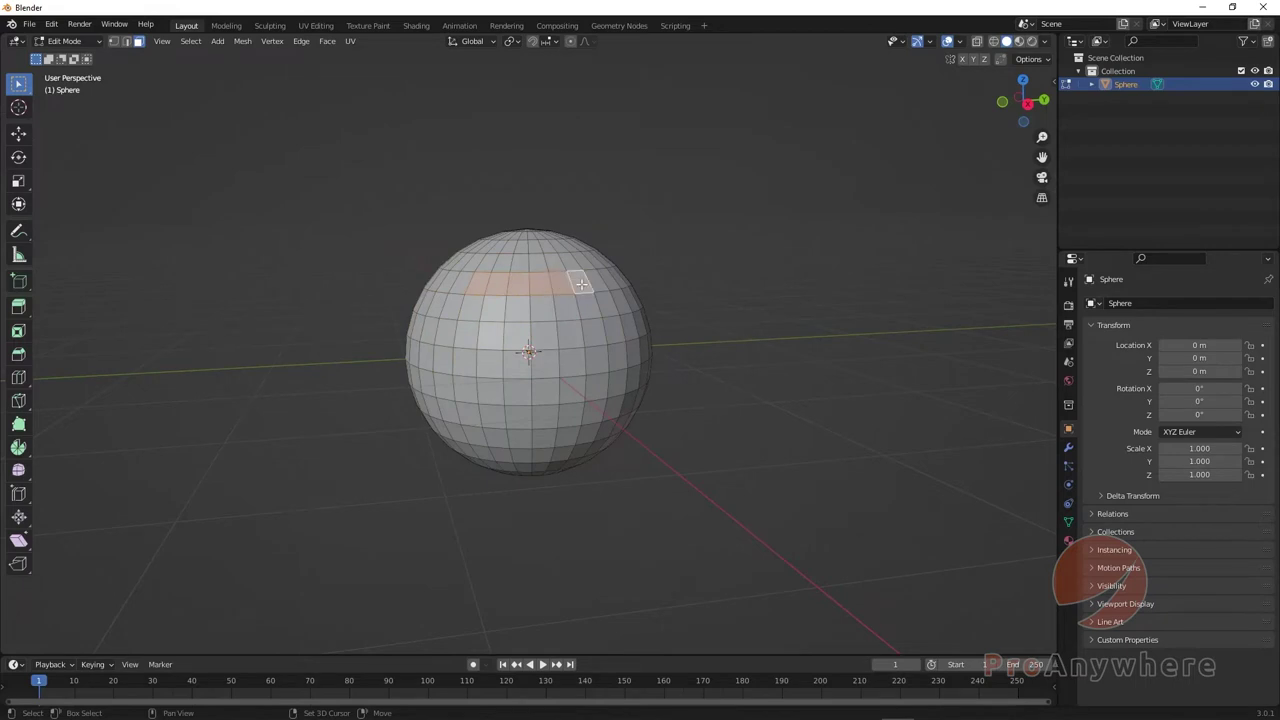
middle_click_drag(561, 333, 515, 352)
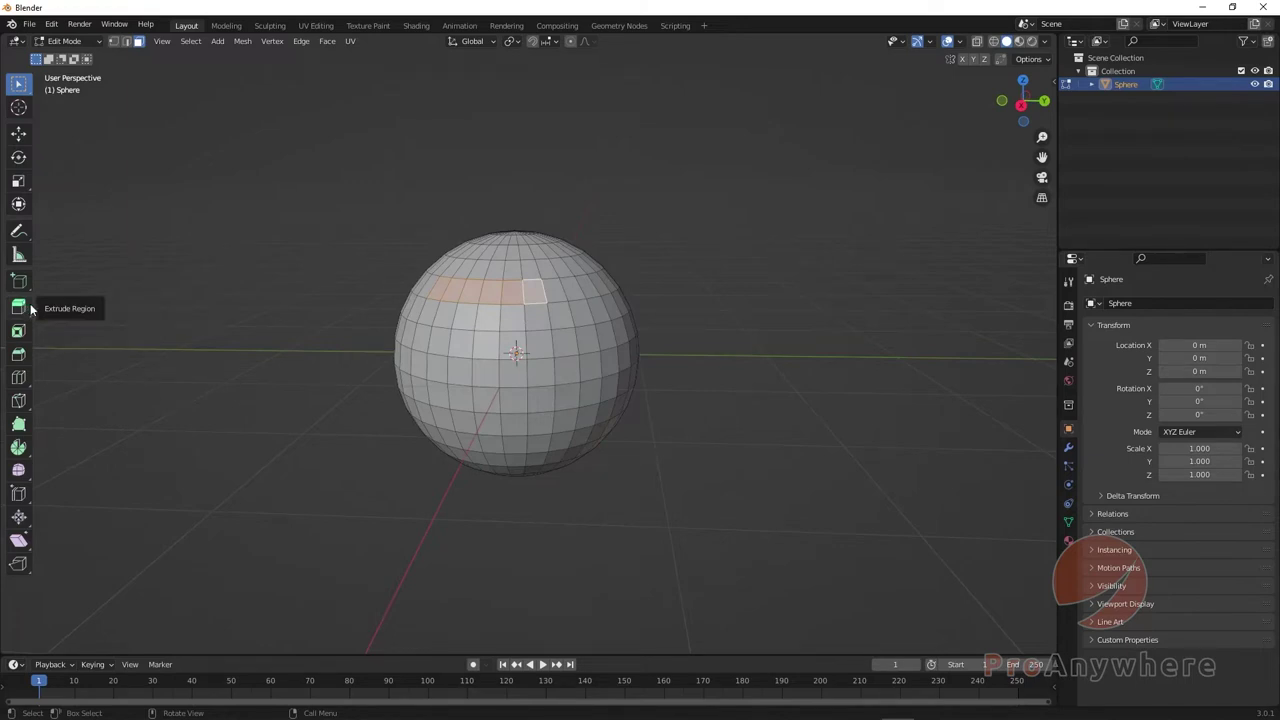
Step: Widen the toolbar to show tool names and choose Extrude Region
left_click_drag(33, 308, 104, 308)
left_click(48, 310)
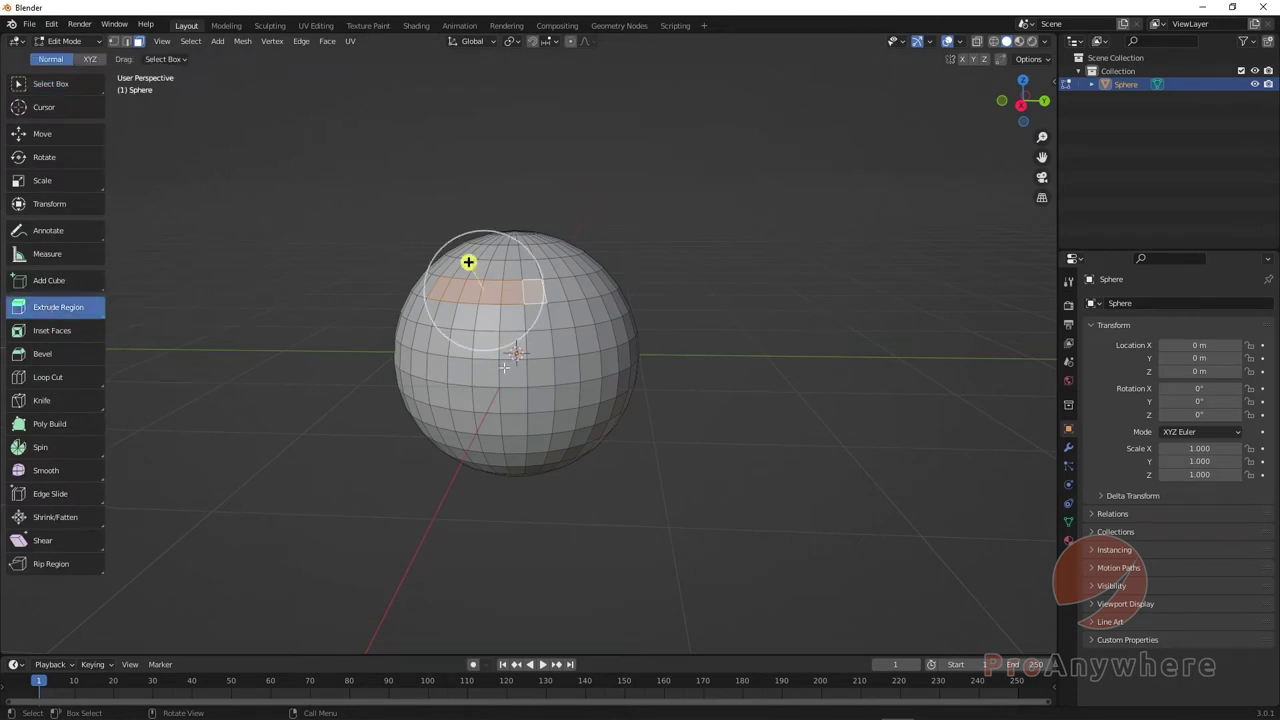
middle_click_drag(505, 368, 464, 340)
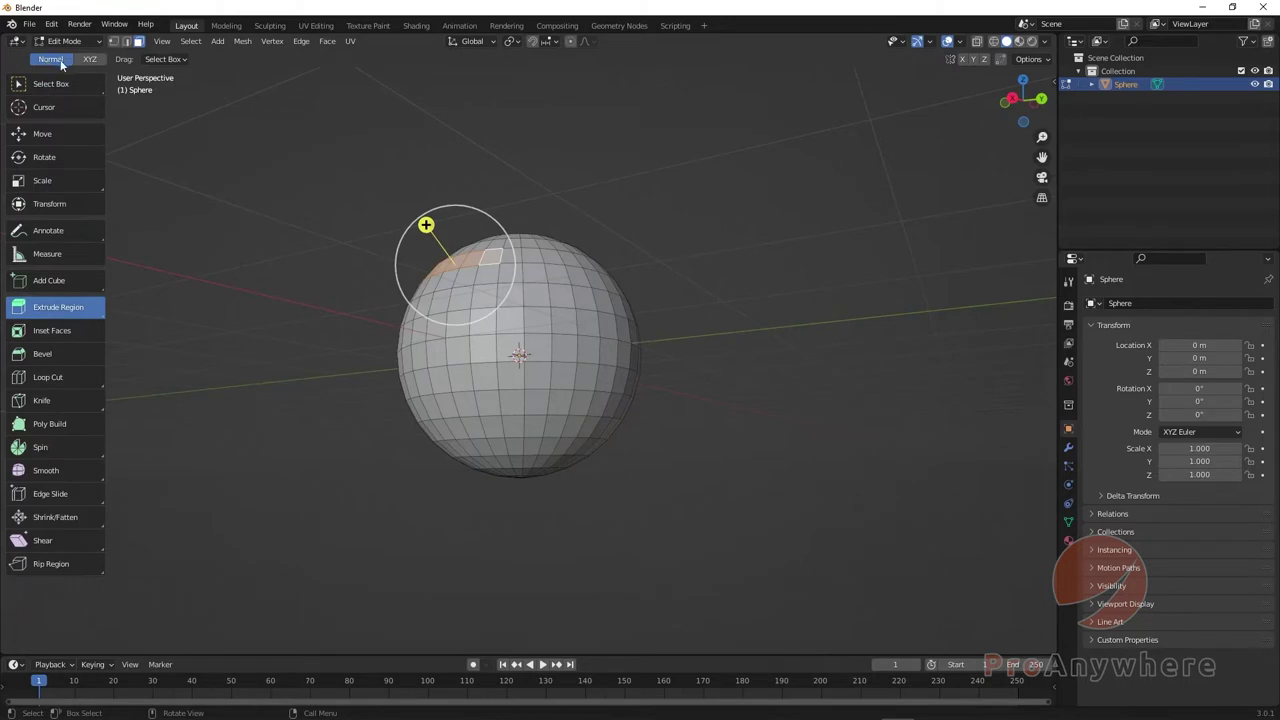
middle_click_drag(108, 100, 103, 104)
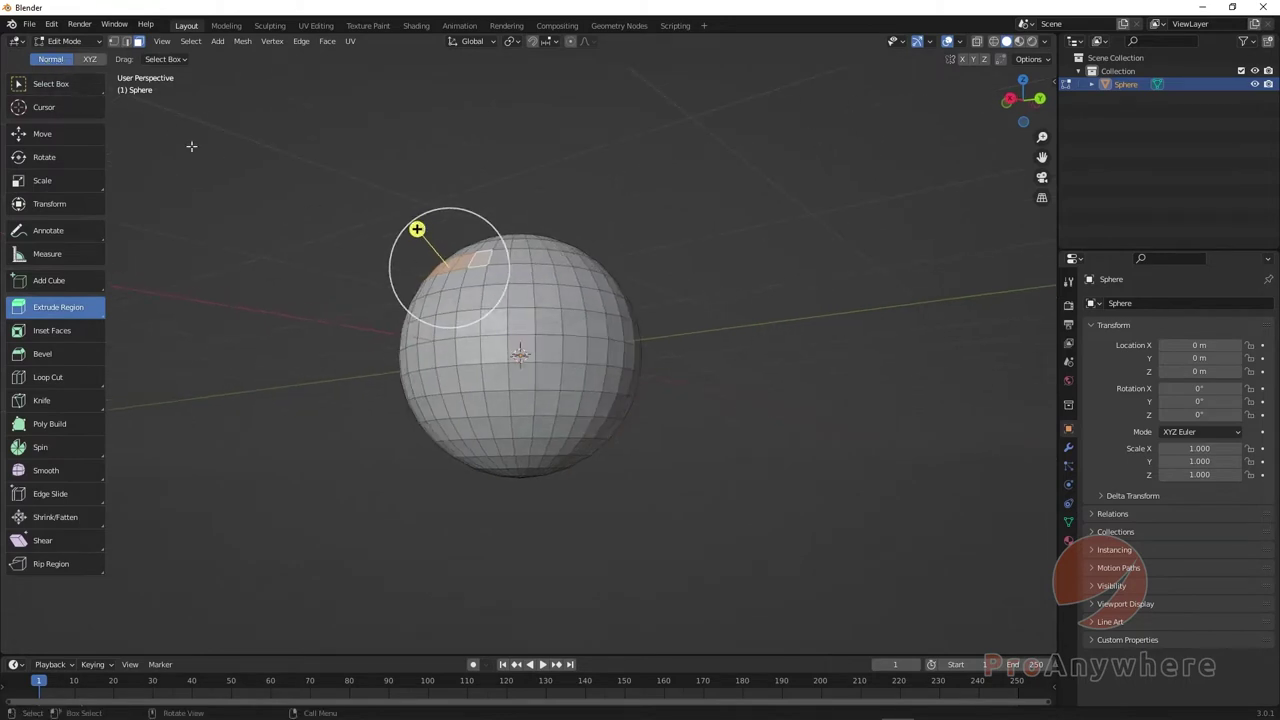
scroll(394, 238, "up", 3)
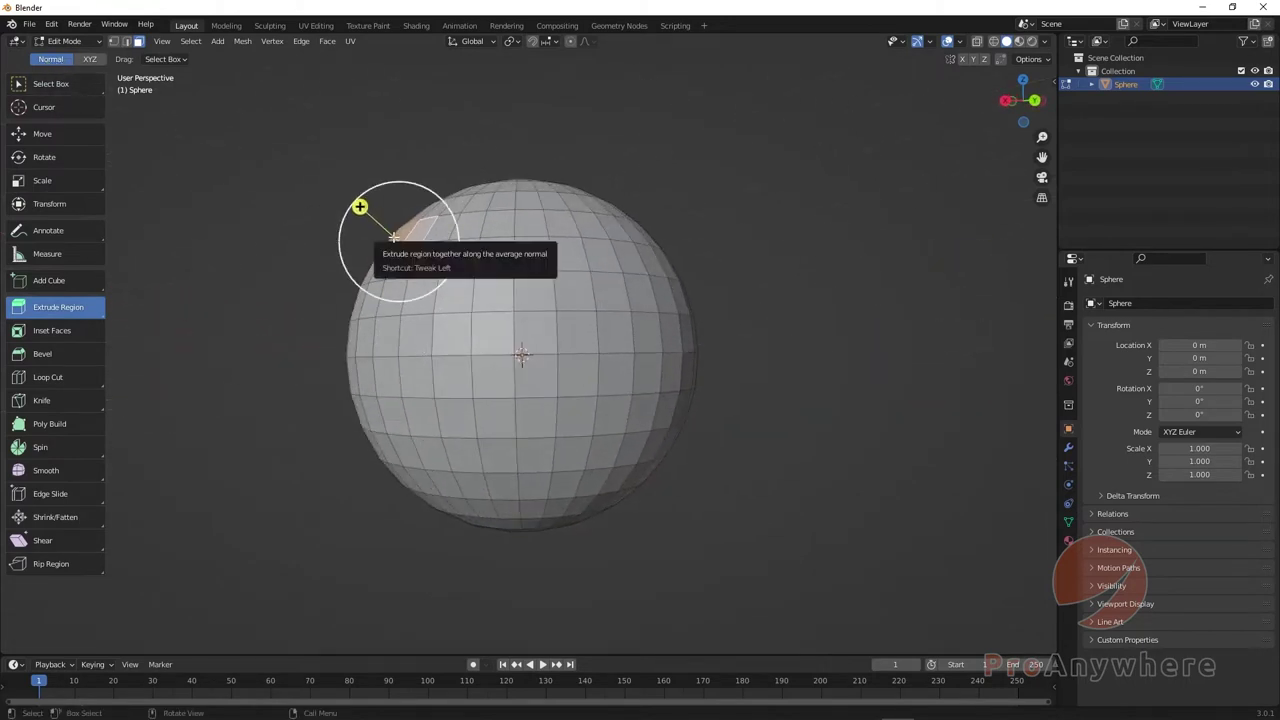
scroll(394, 238, "down", 3)
Step: Extrude the selected faces into a column, slide it along X, then undo
left_click_drag(394, 238, 352, 202)
middle_click_drag(394, 430, 394, 494)
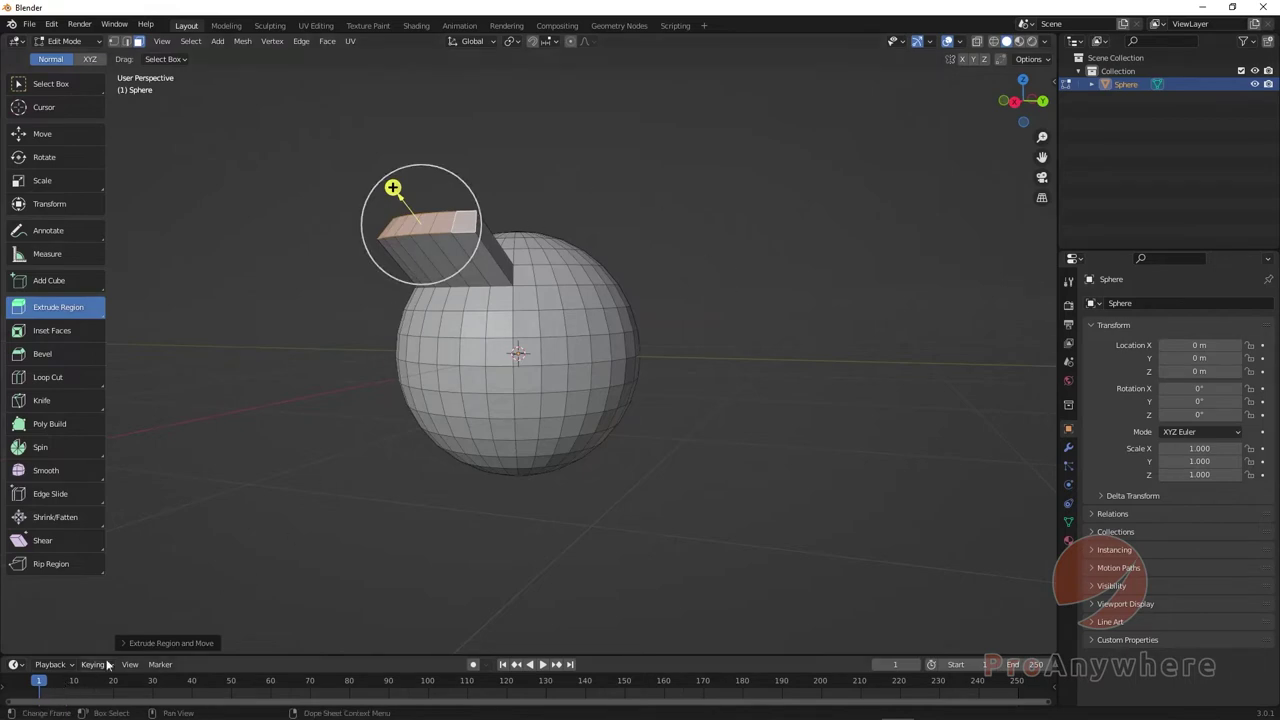
left_click(142, 643)
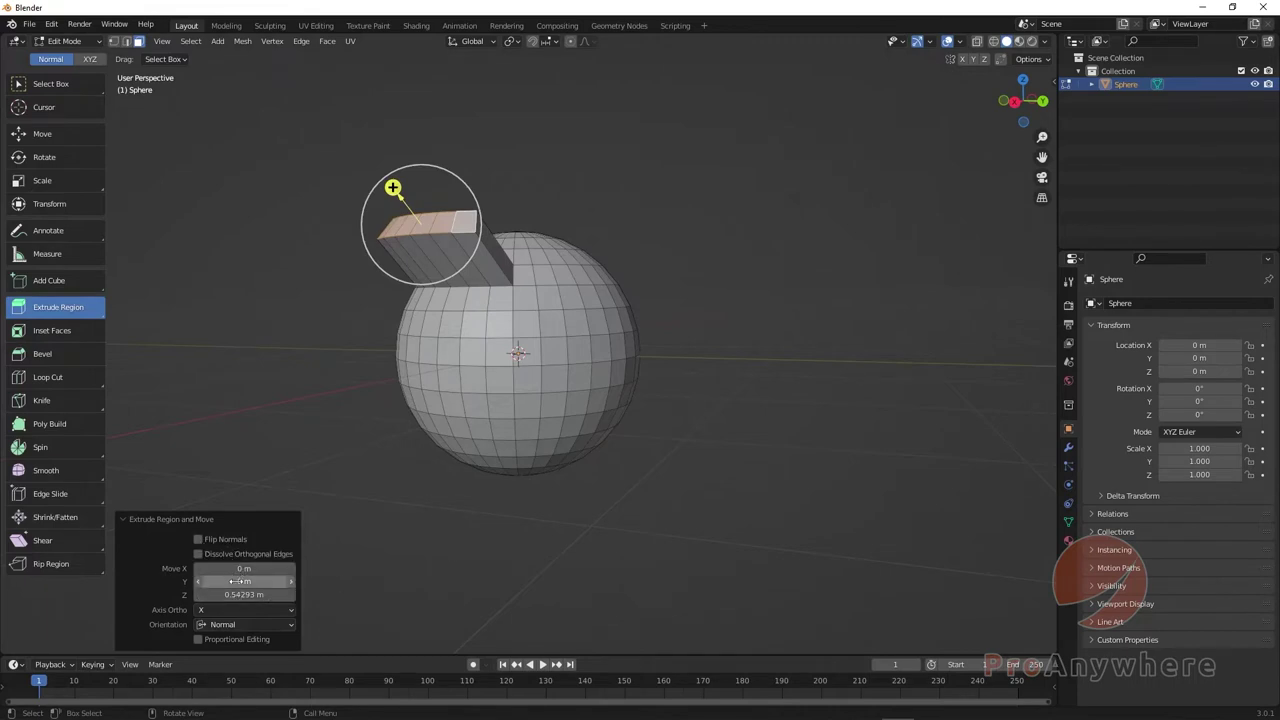
mouse_move(243, 569)
left_mouse_down()
mouse_move(290, 569)
mouse_move(205, 569)
mouse_move(255, 569)
left_mouse_up()
key("ctrl+z")
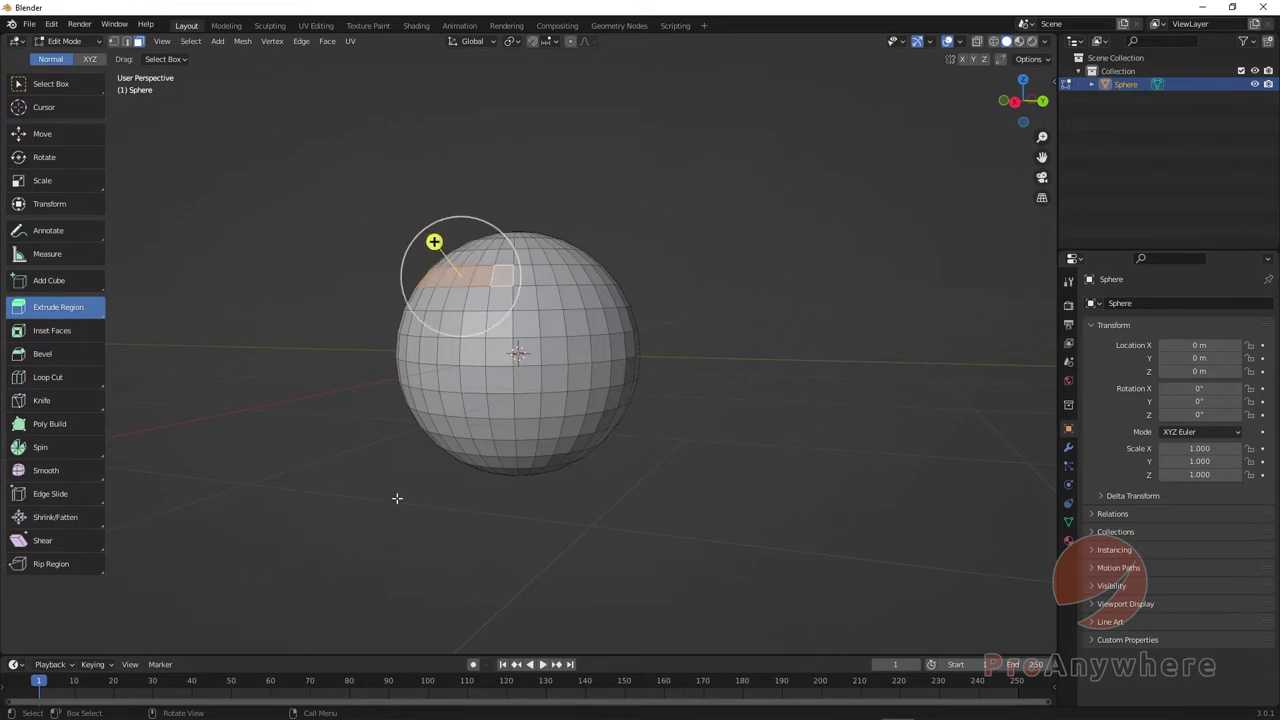
Step: Extrude a square column with a 0.08 m X offset, inspect it, then undo
middle_click_drag(444, 452, 430, 430)
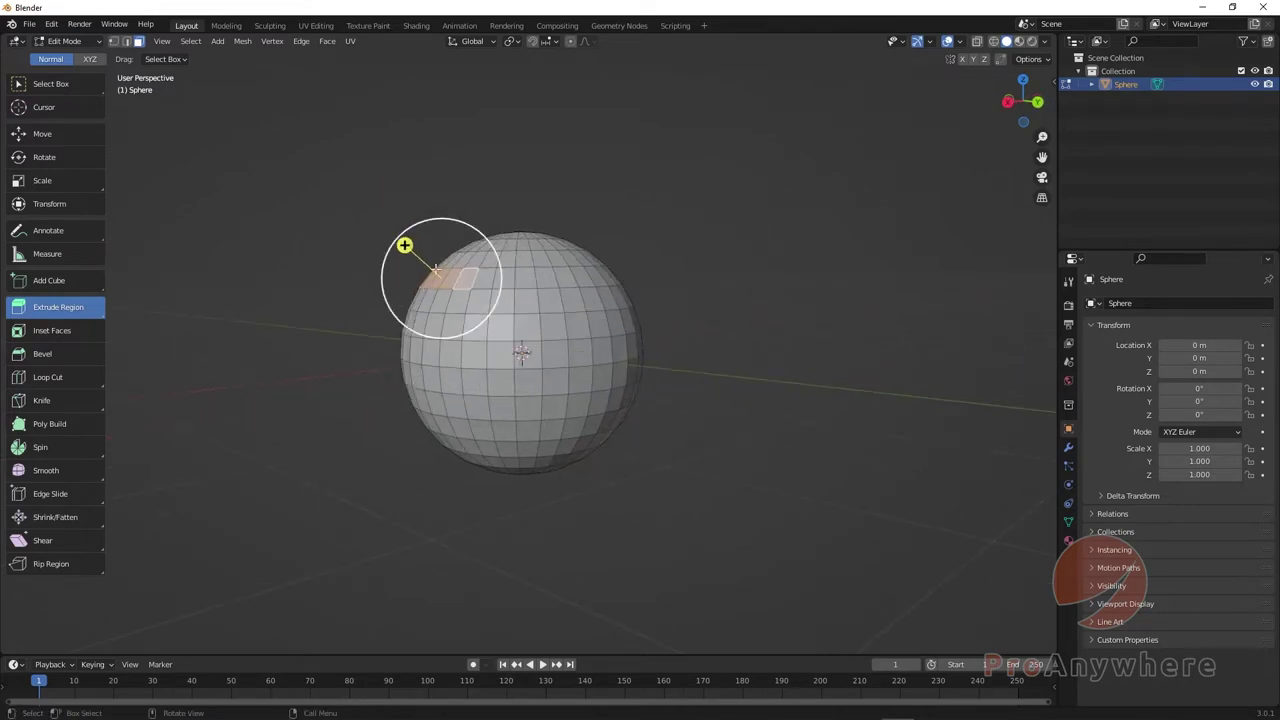
left_click_drag(404, 245, 335, 183)
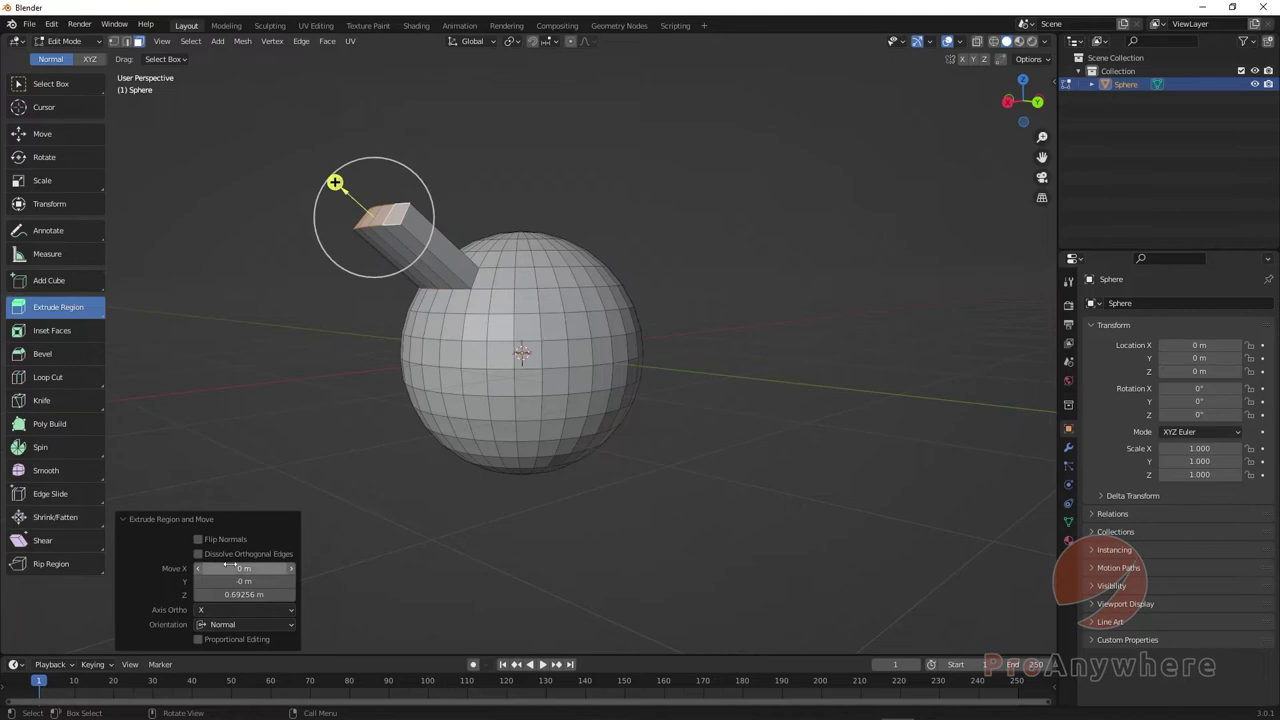
left_click_drag(242, 569, 298, 592)
middle_click_drag(298, 592, 440, 483)
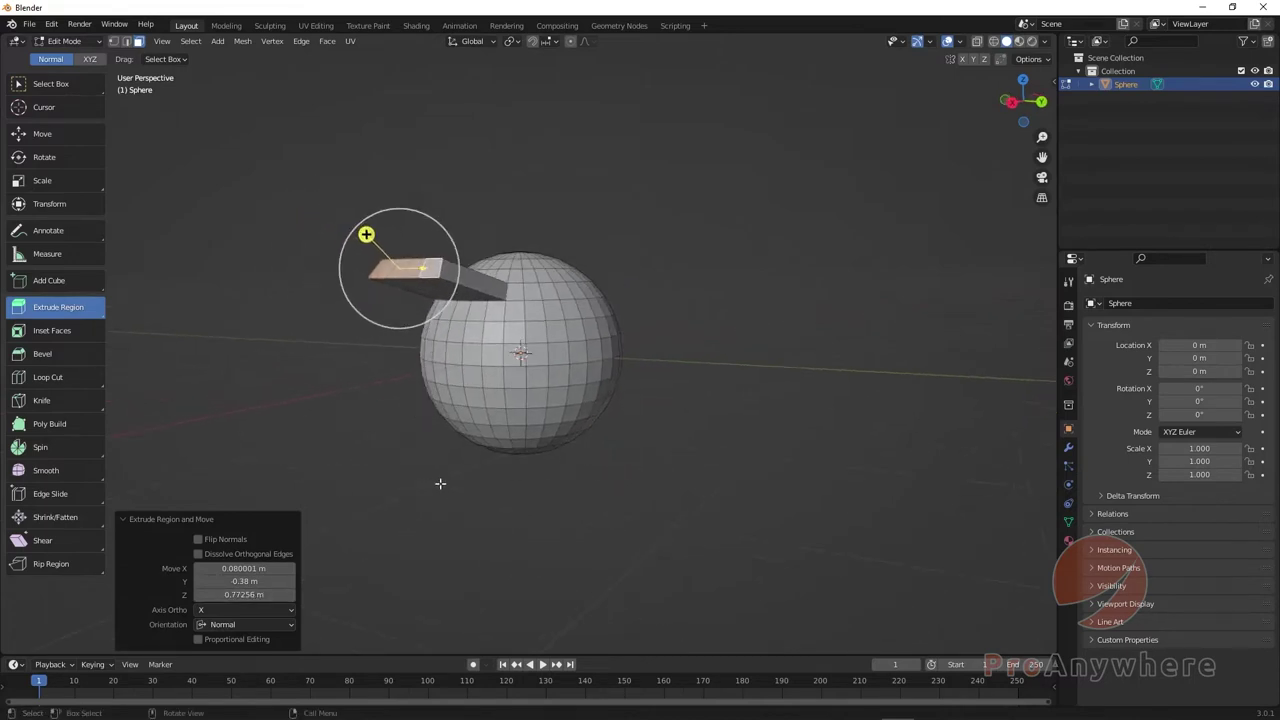
key("ctrl+z")
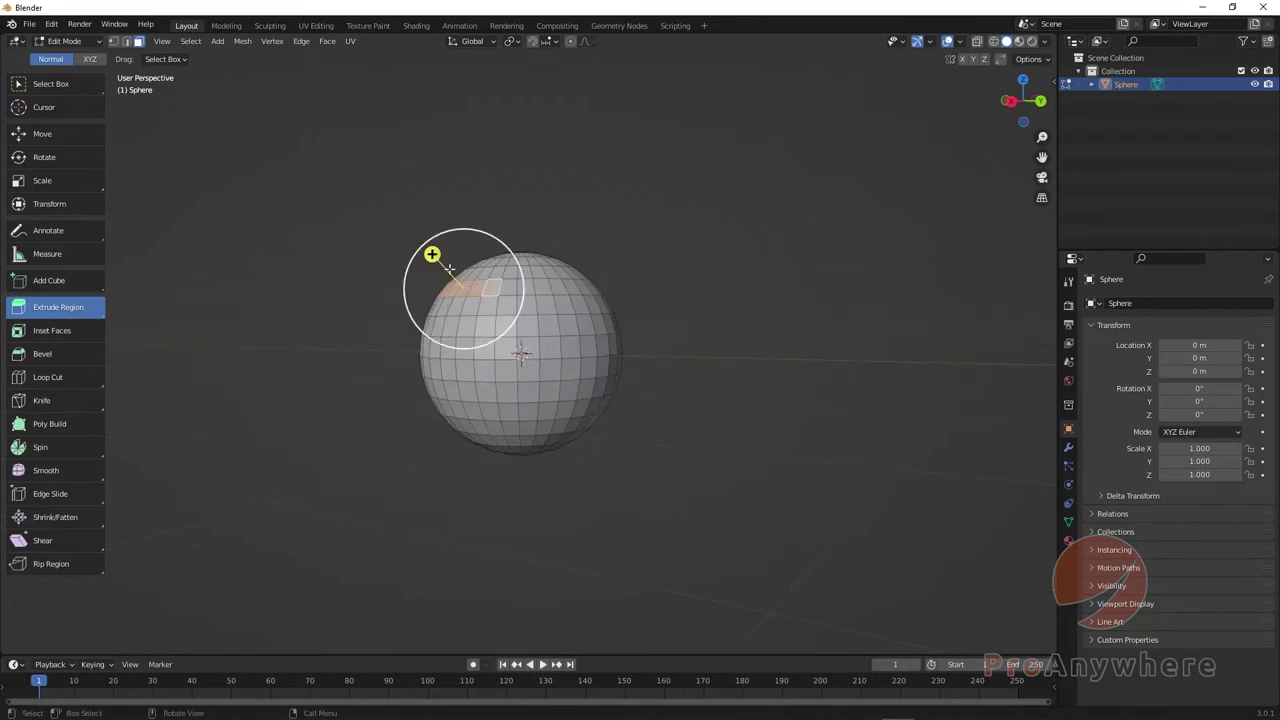
Step: Set the extrude orientation to global XYZ axes instead of the face normal
left_click(90, 59)
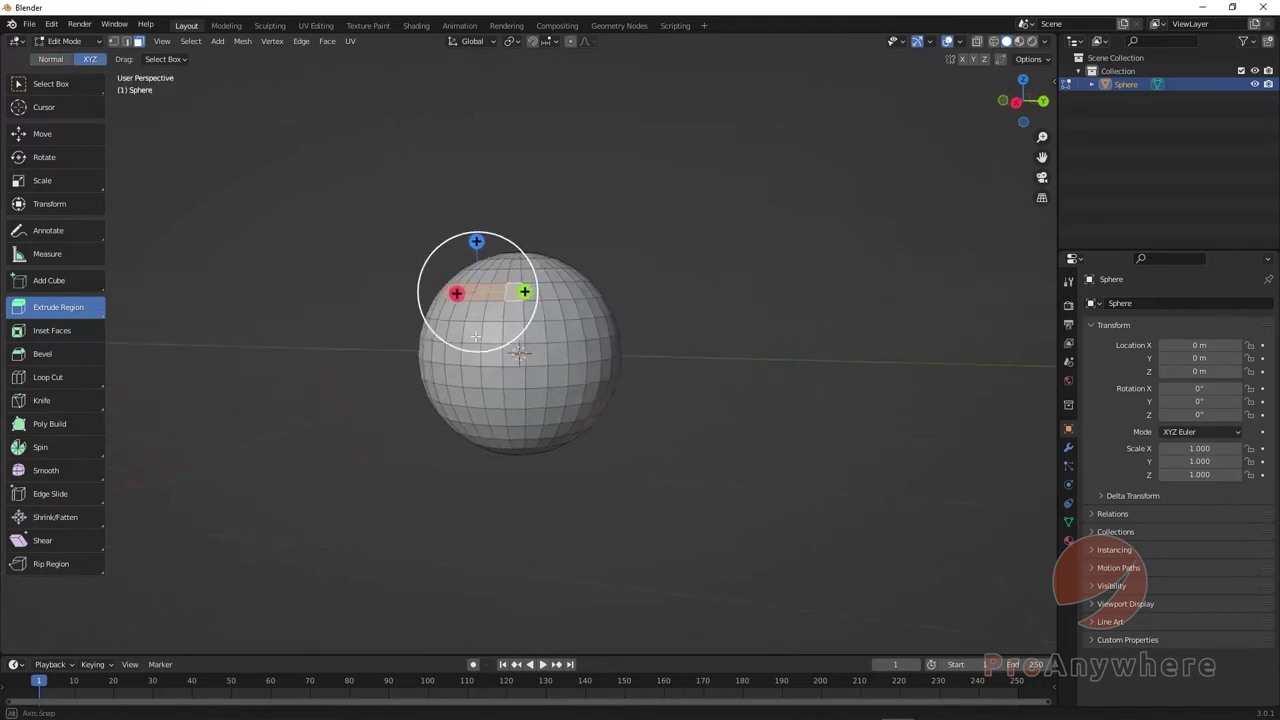
scroll(448, 340, "up", 3)
scroll(448, 340, "down", 4)
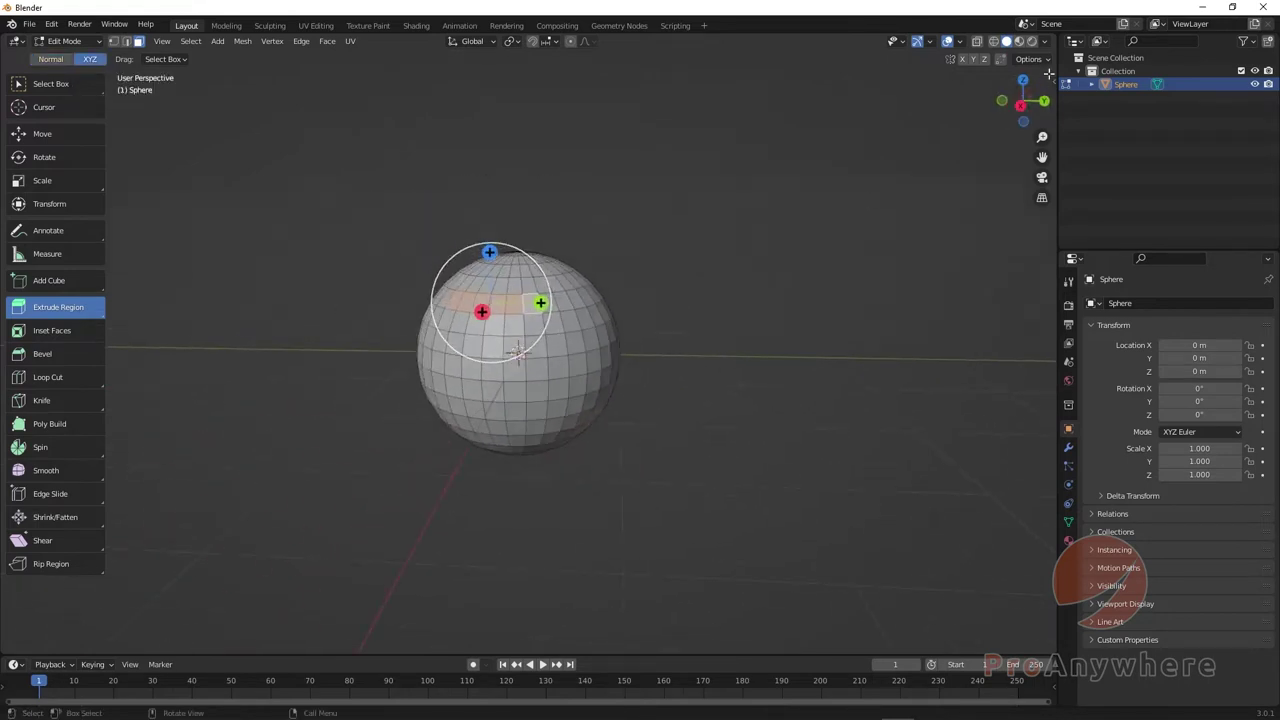
middle_click_drag(448, 340, 653, 248)
scroll(600, 240, "up", 2)
middle_click_drag(760, 304, 709, 320)
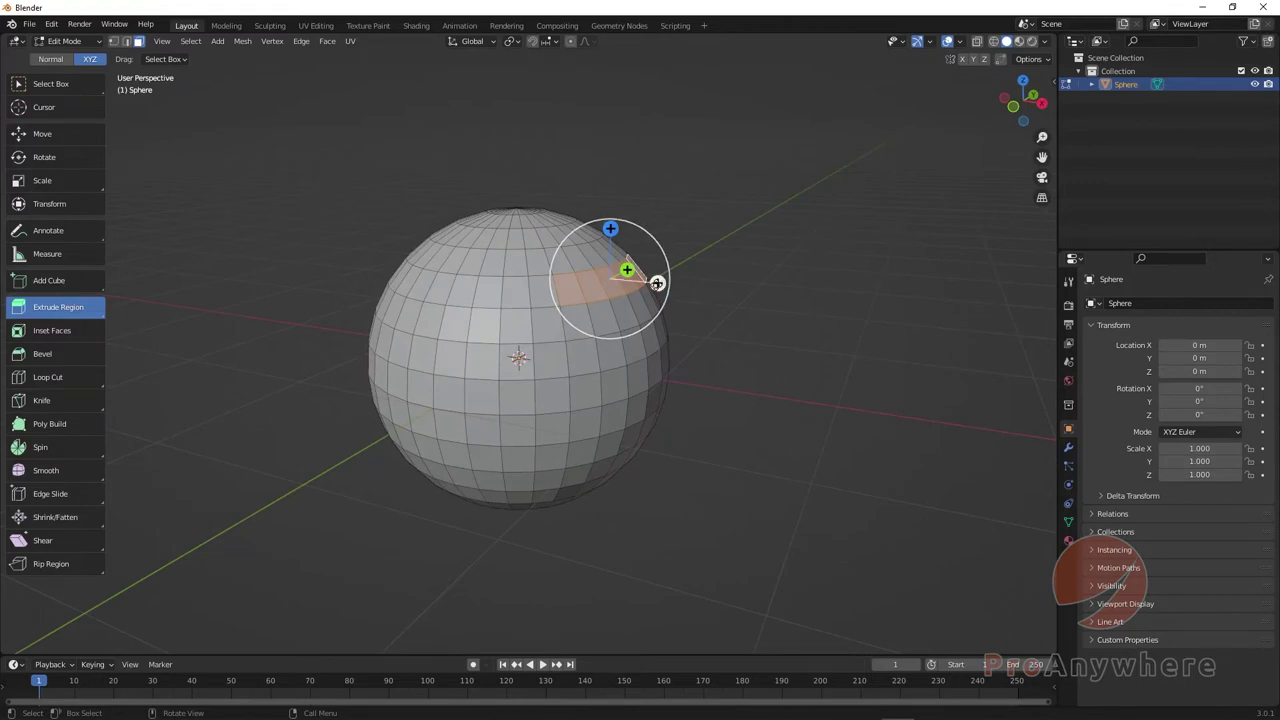
Step: Test extrusions along the X, Z and Y axes, undoing each one
left_click_drag(657, 283, 725, 285)
key("ctrl+z")
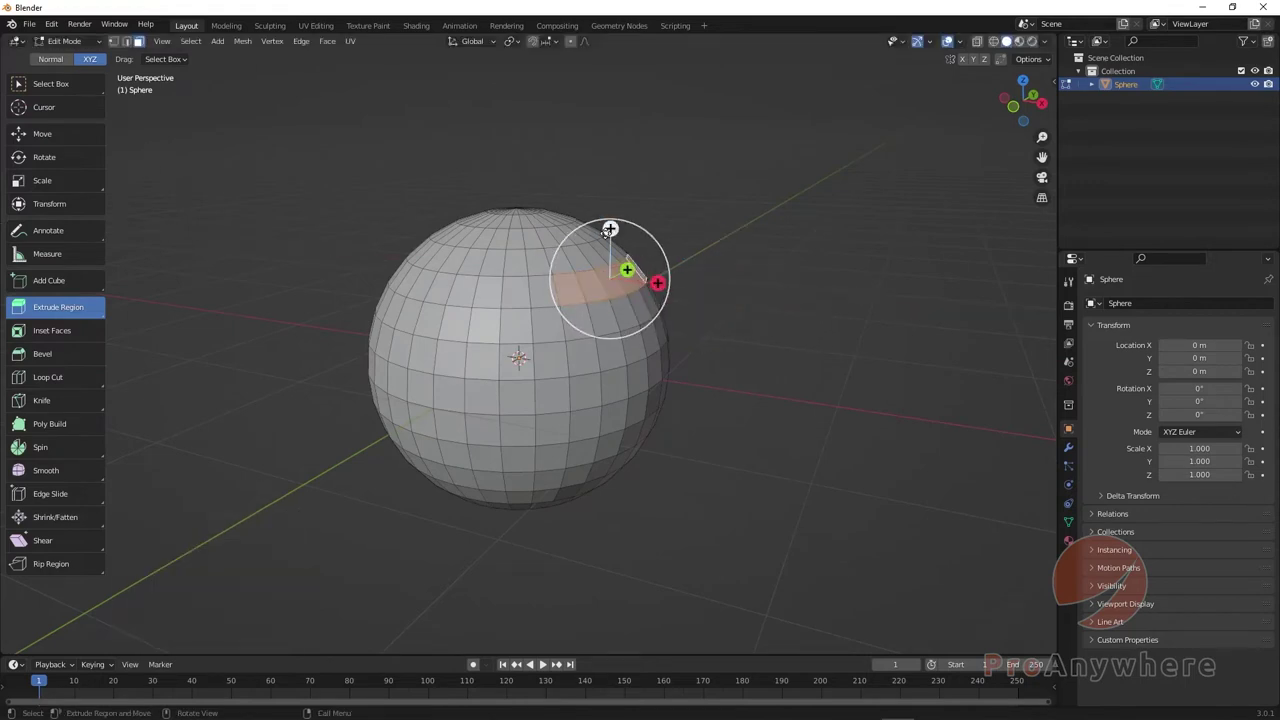
left_click_drag(610, 229, 615, 178)
key("ctrl+z")
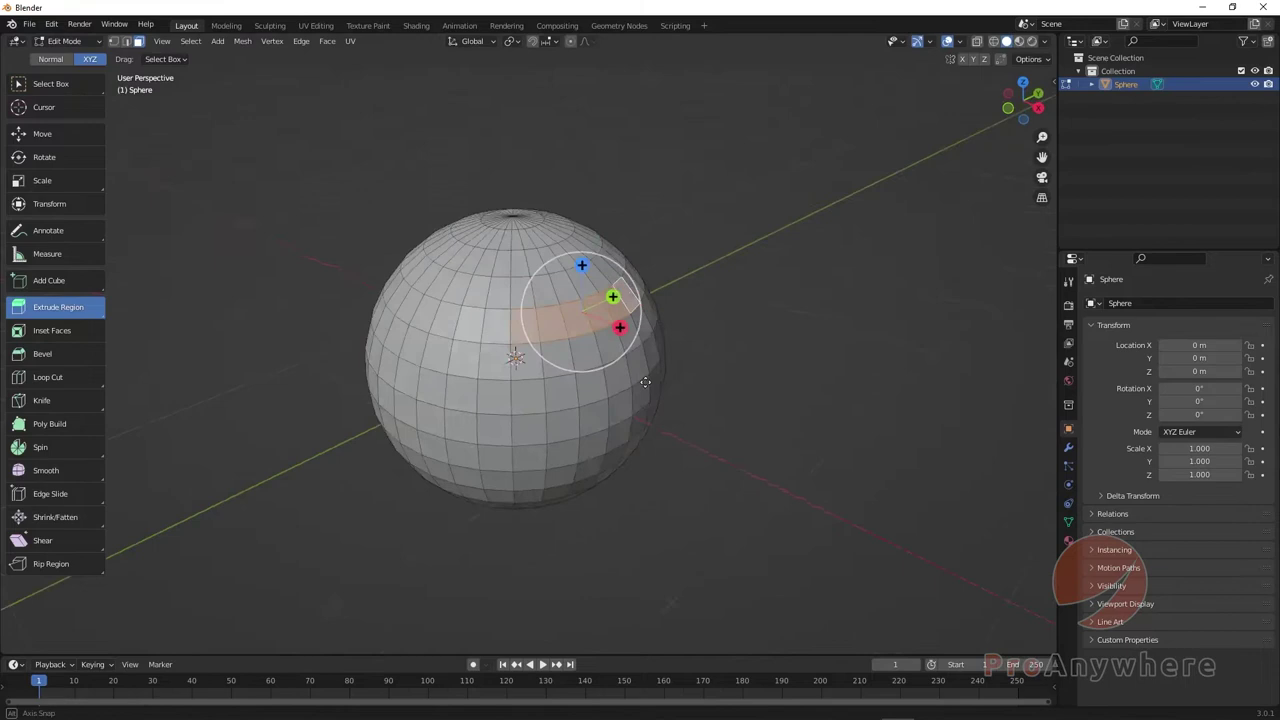
middle_click_drag(600, 285, 613, 331)
left_click_drag(613, 331, 679, 268)
key("ctrl+z")
key("ctrl+z")
key("ctrl+z")
Step: Toggle the extrude orientation to Normal and then back to XYZ
middle_click_drag(679, 268, 617, 338)
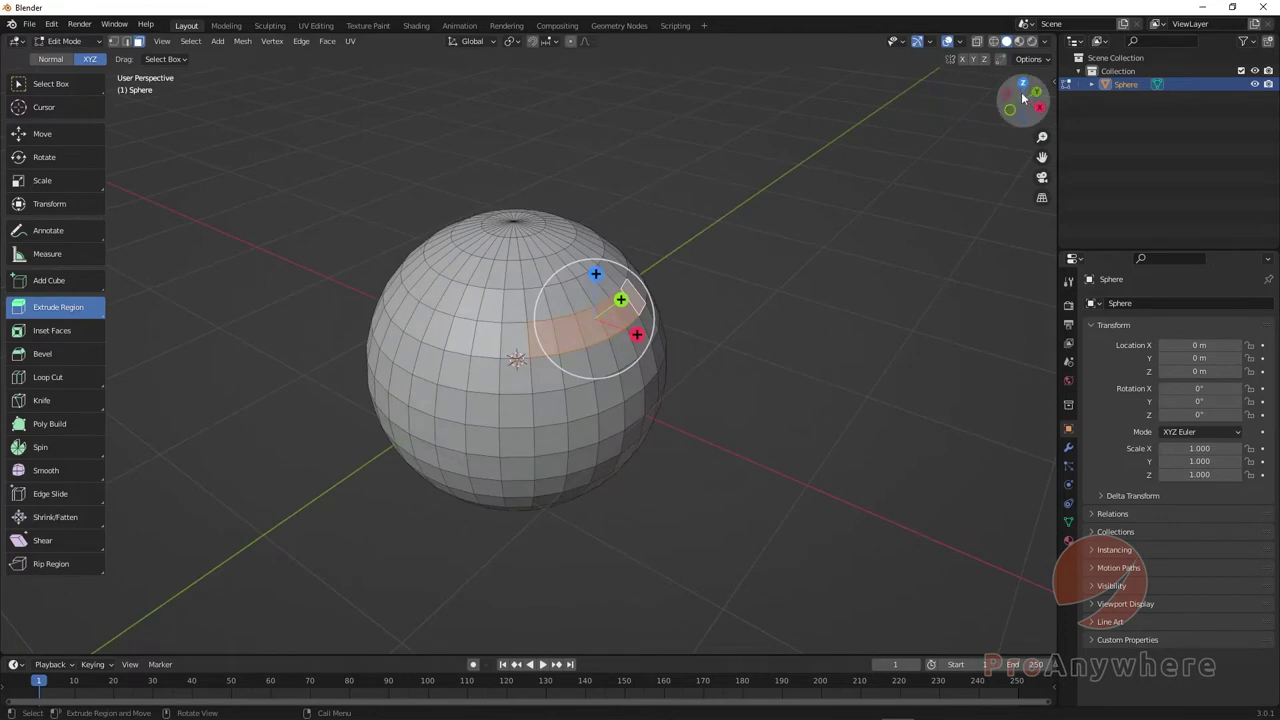
left_click(50, 59)
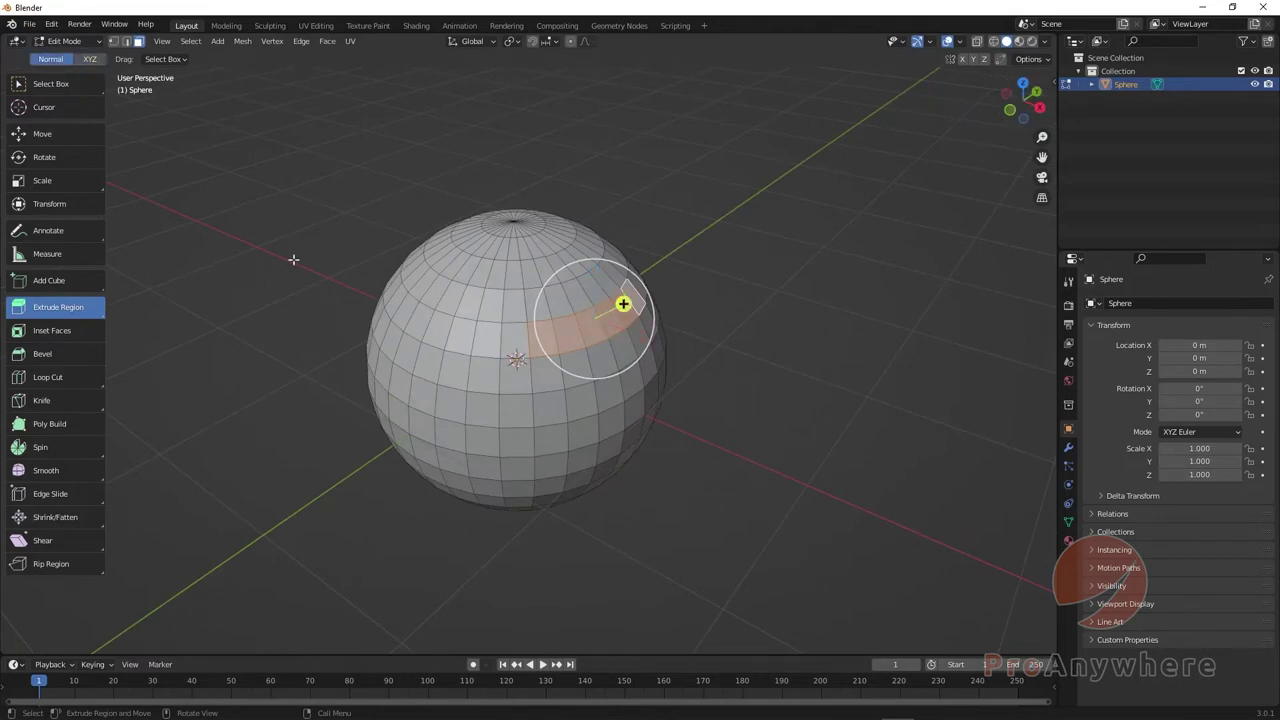
middle_click_drag(600, 322, 628, 262)
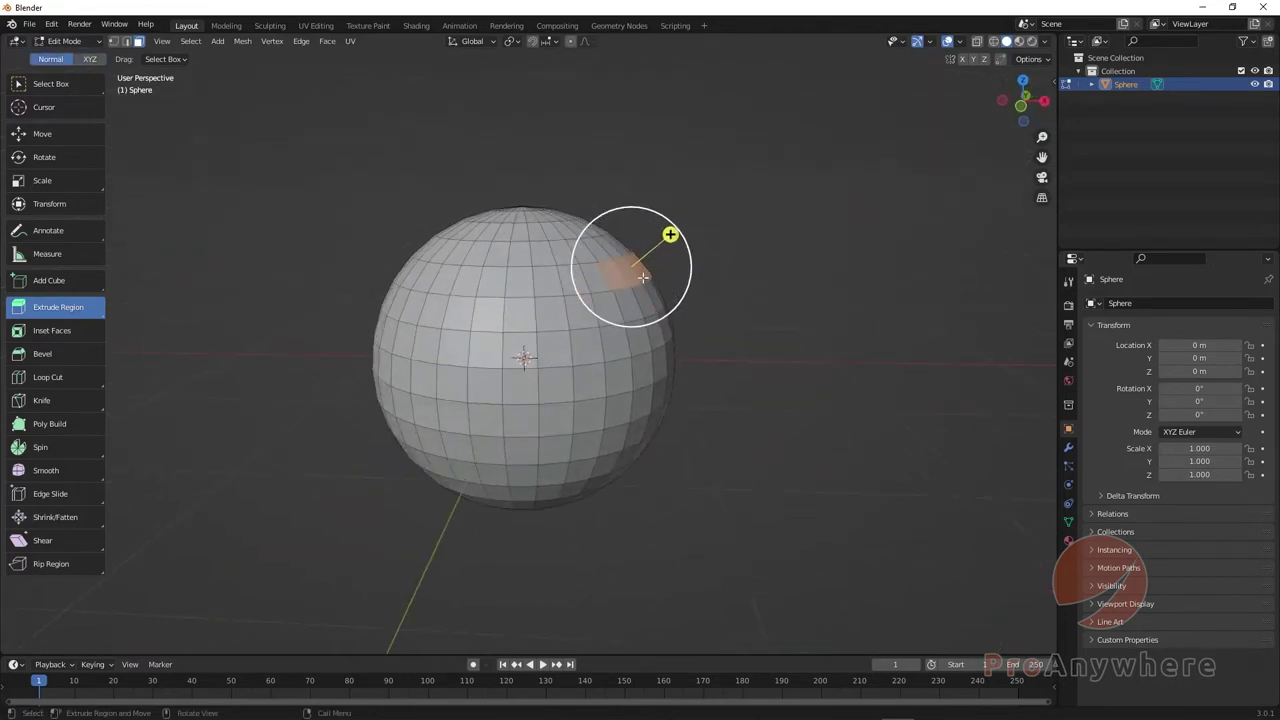
left_click(90, 59)
middle_click_drag(676, 343, 573, 376)
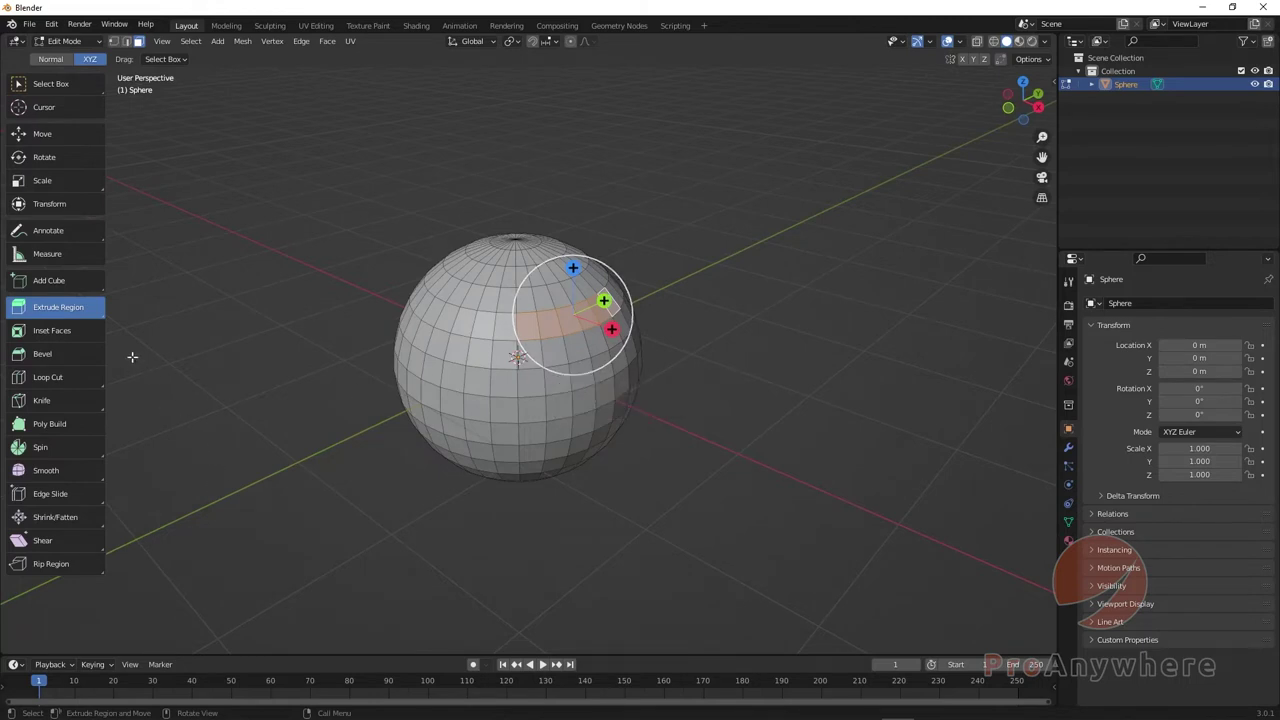
Step: With Extrude Individual, pull the top ring into 0.736 m separate columns, then undo
left_click(65, 312)
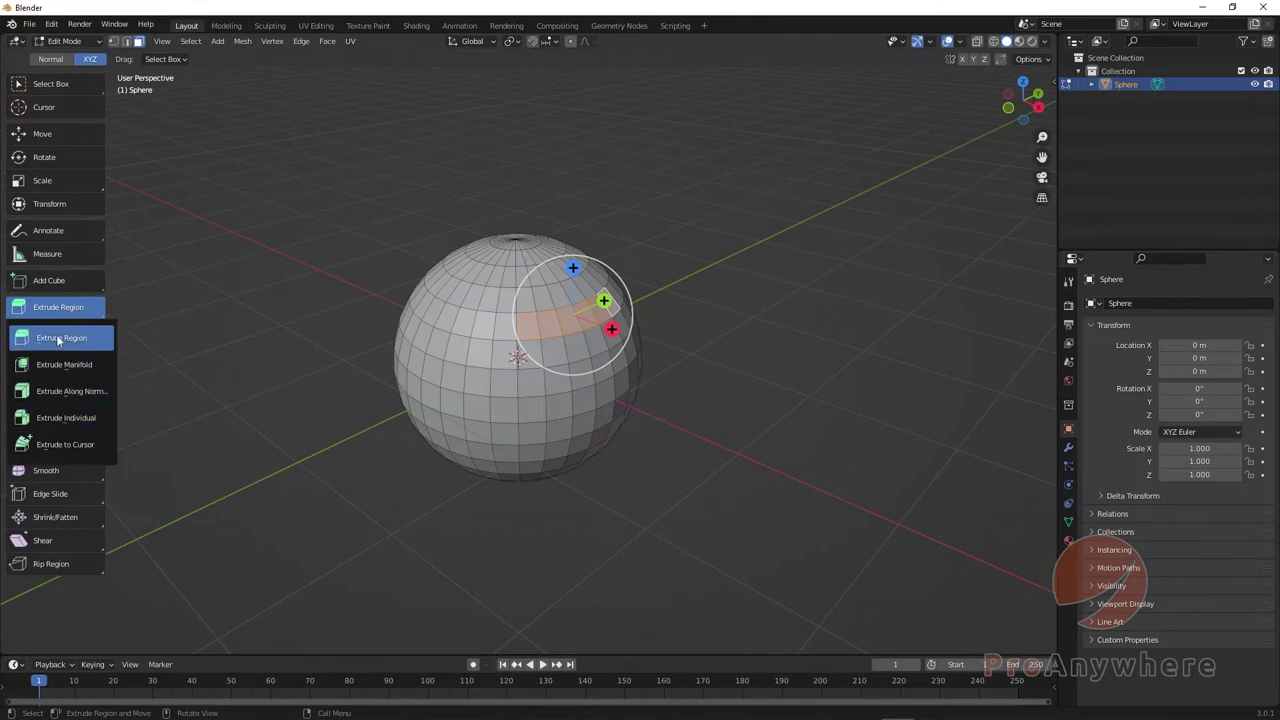
left_click(66, 420)
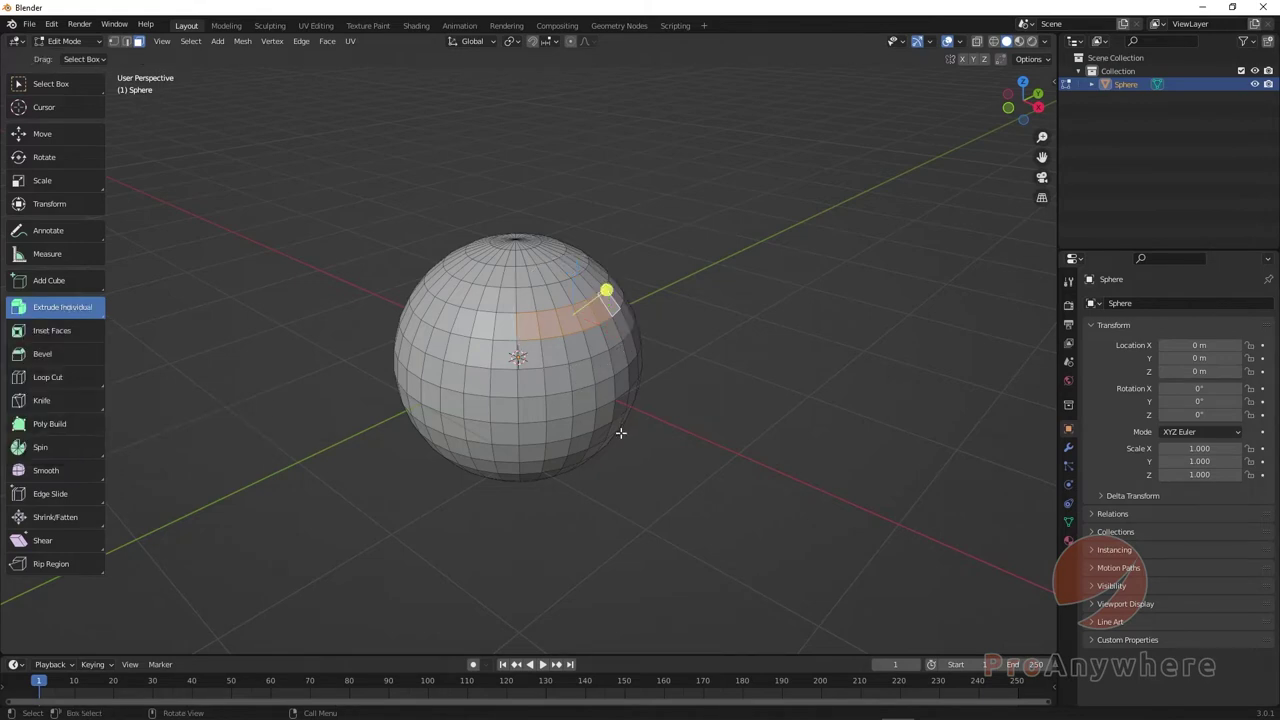
middle_click_drag(608, 443, 635, 350)
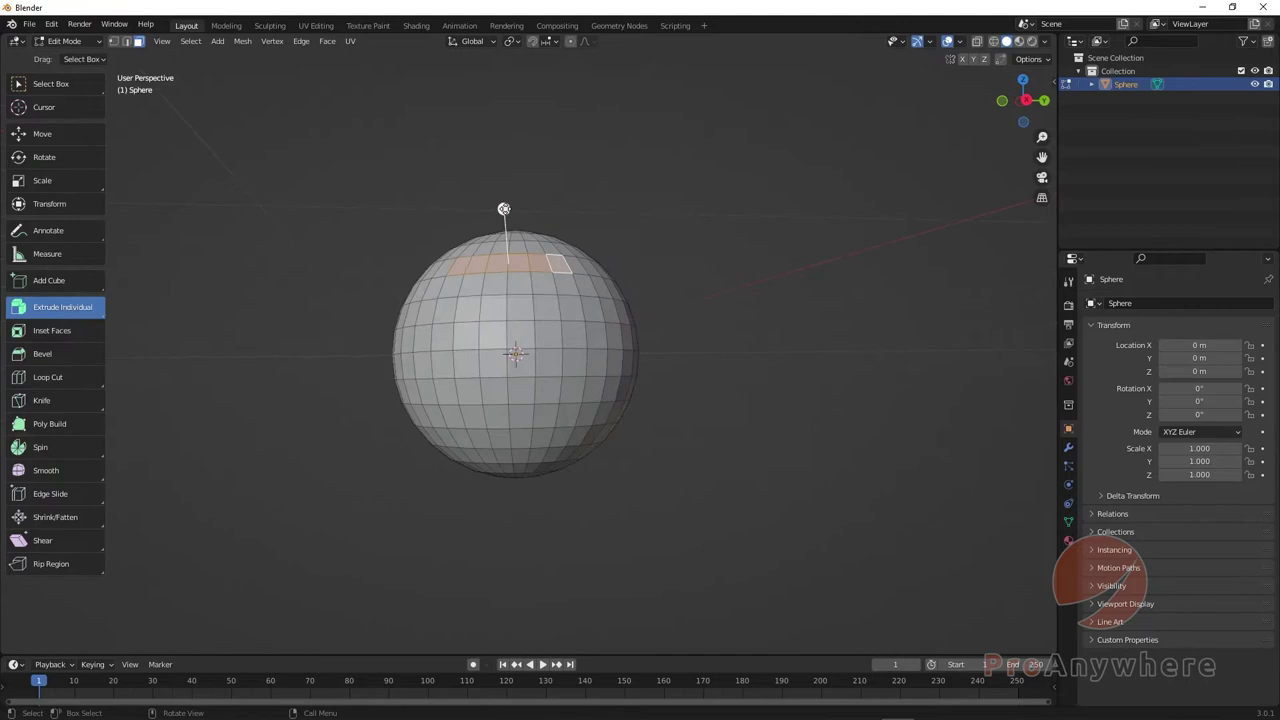
left_click_drag(504, 209, 496, 120)
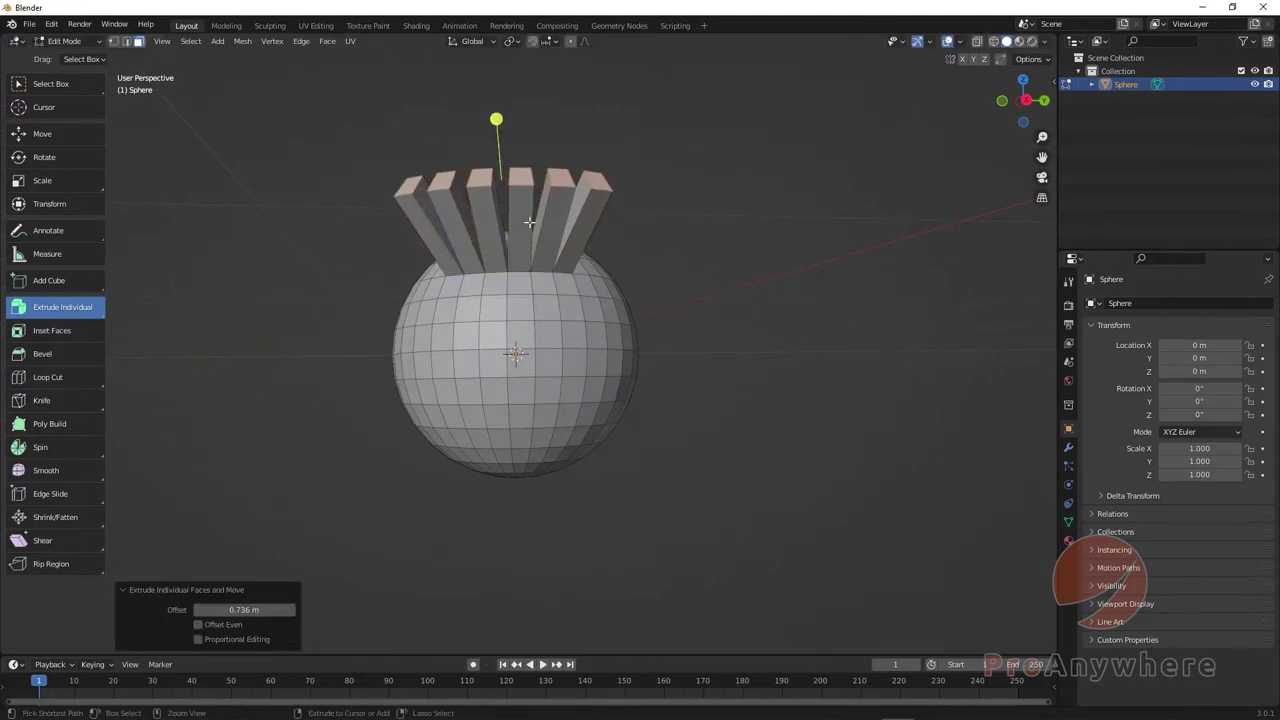
key("ctrl+z")
Step: Switch back to Extrude Region and raise the top ring 0.66342 m along Z
left_click(55, 313)
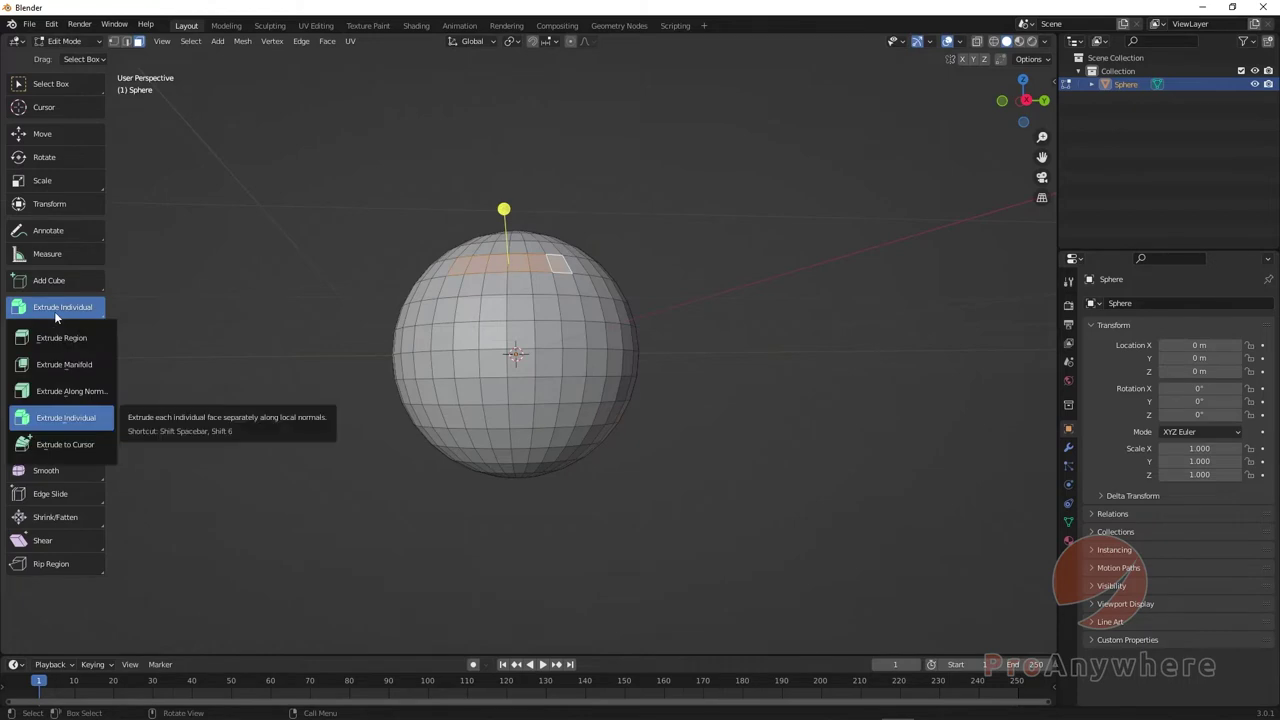
left_click(57, 339)
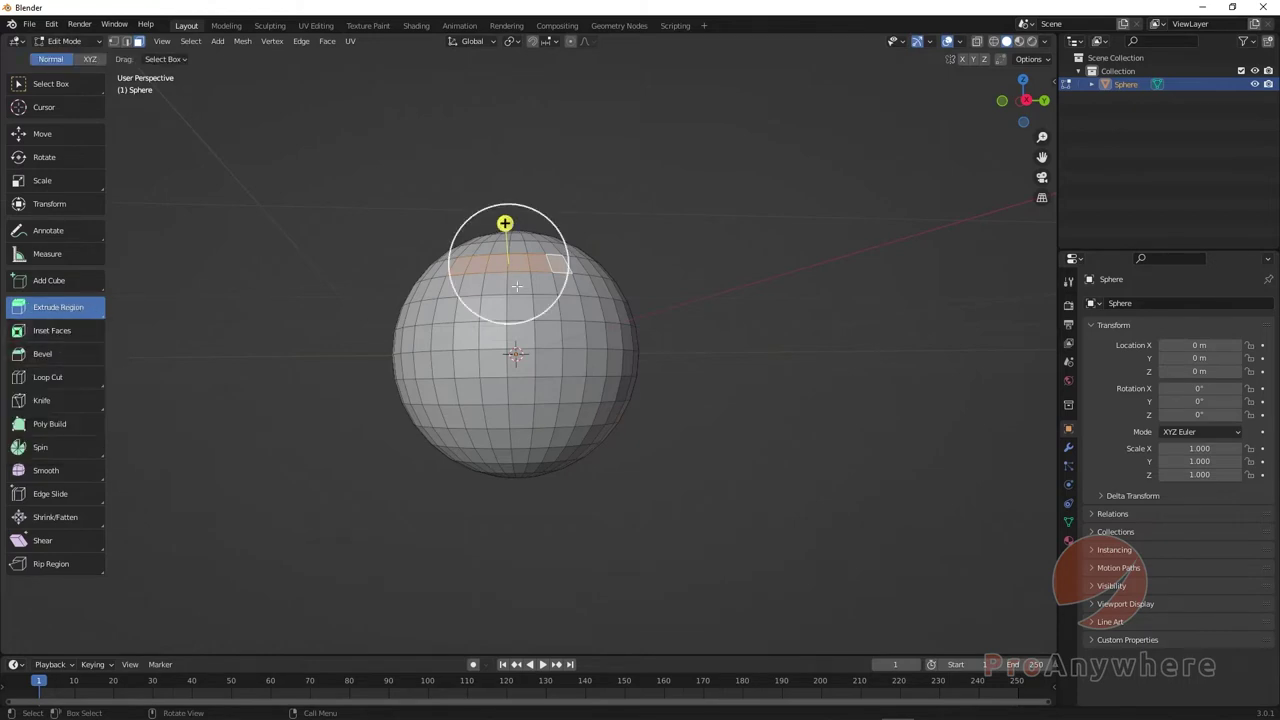
left_click_drag(499, 220, 486, 137)
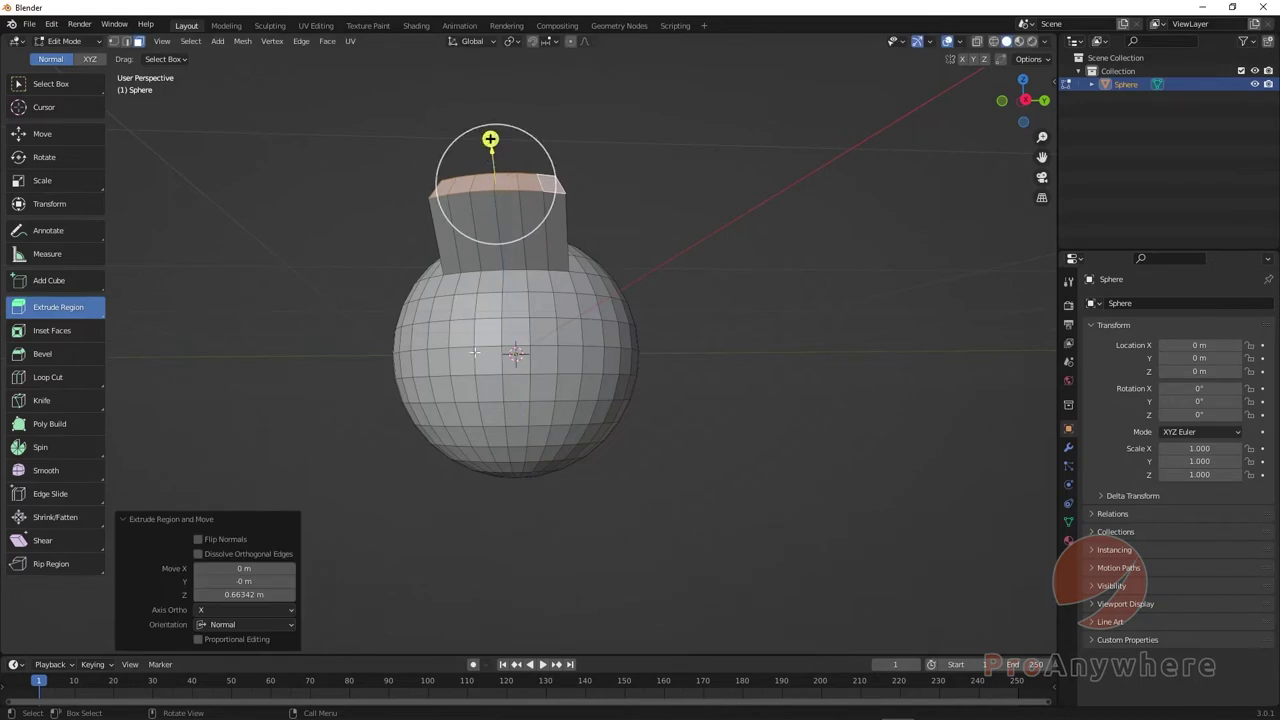
Step: Undo the raised block and choose the Extrude to Cursor tool
key("ctrl+z")
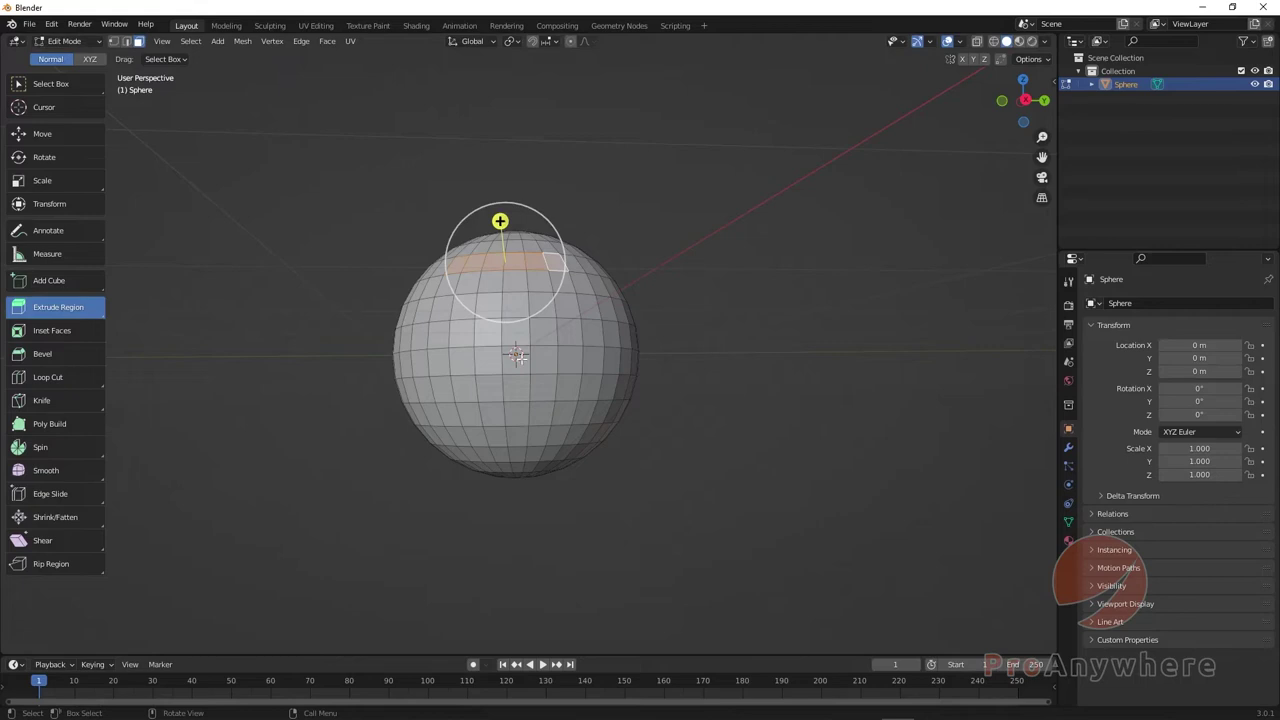
middle_click_drag(480, 386, 575, 415)
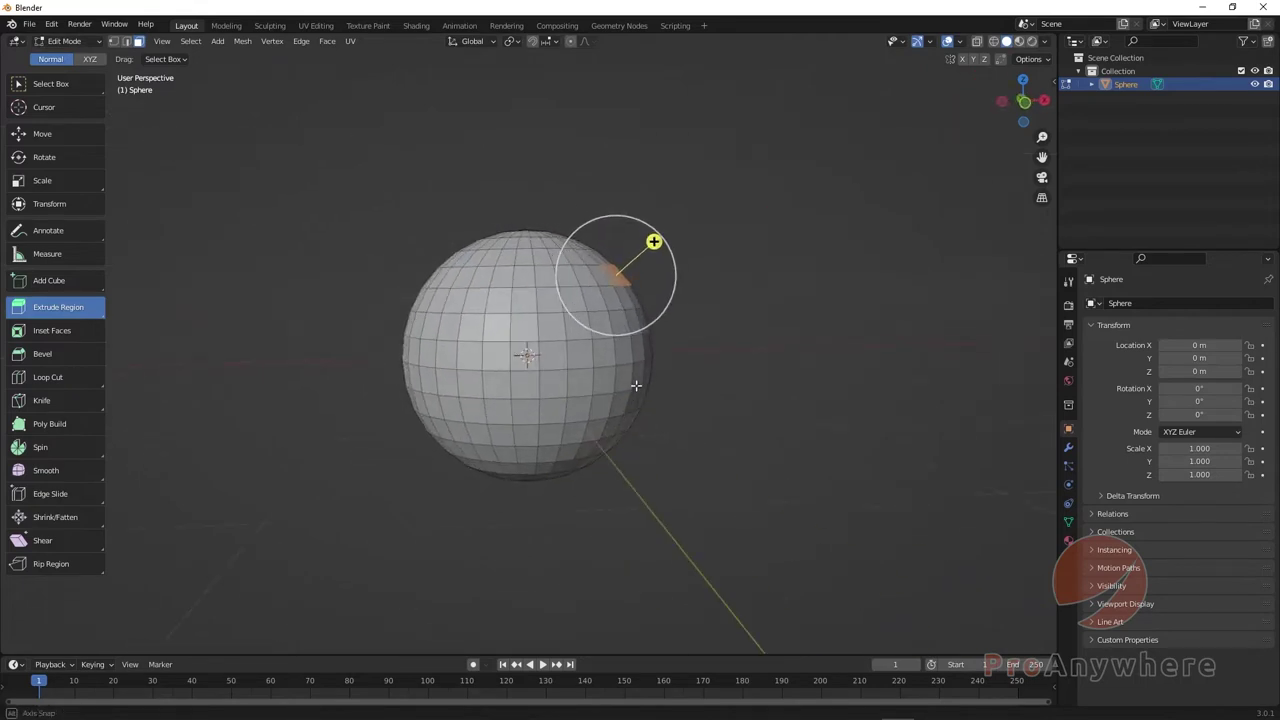
left_click(80, 315)
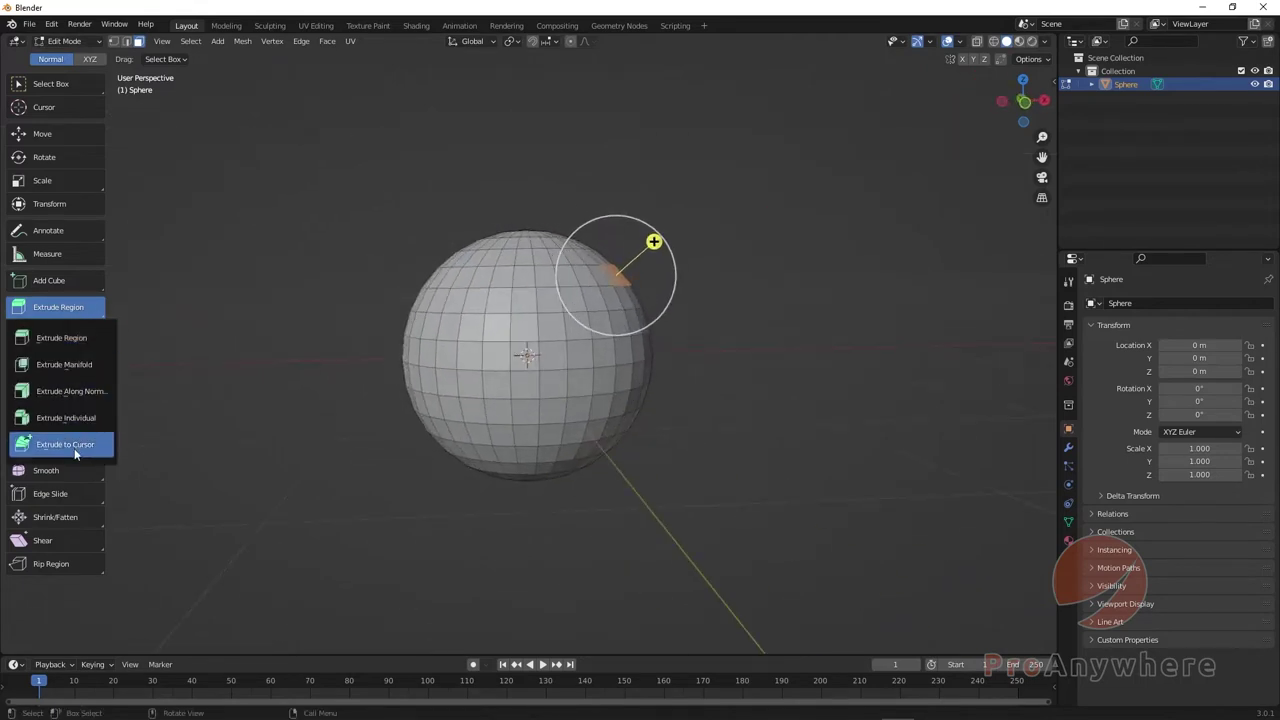
left_click(62, 444)
scroll(628, 404, "down", 1)
middle_click_drag(628, 404, 625, 398)
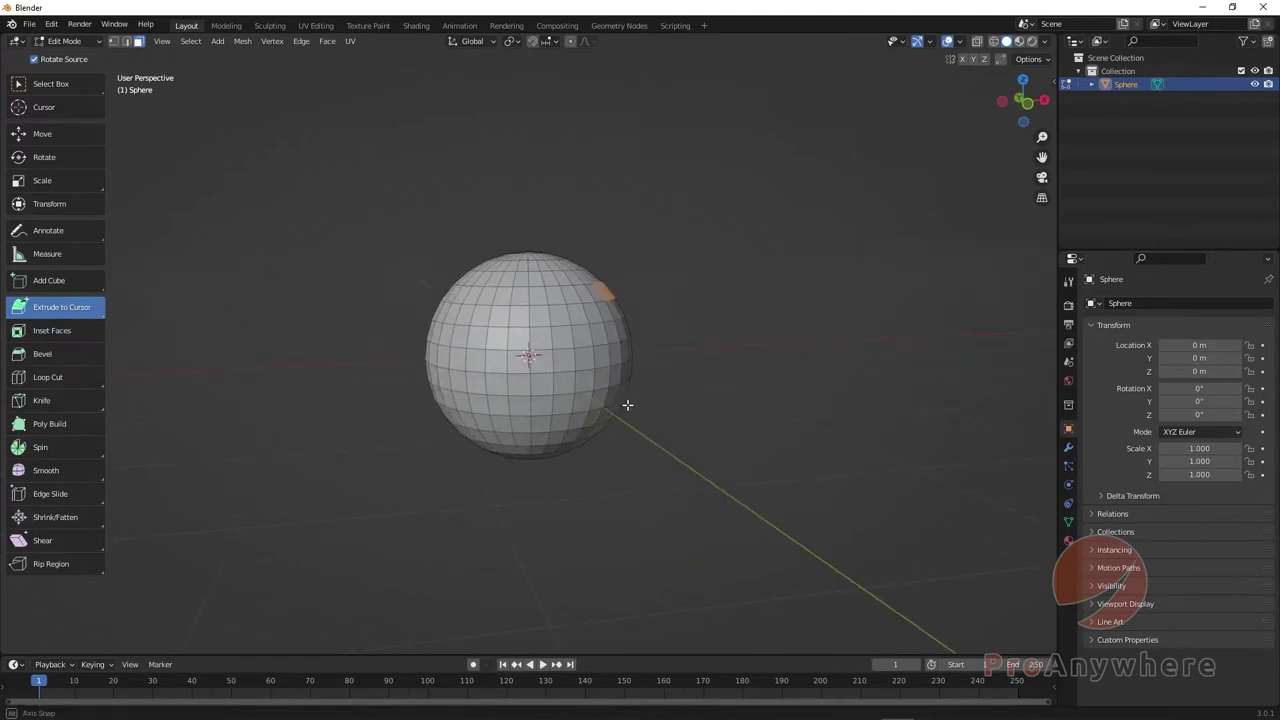
Step: Extrude a bar from the face out to the upper right and then downward
left_click(707, 214)
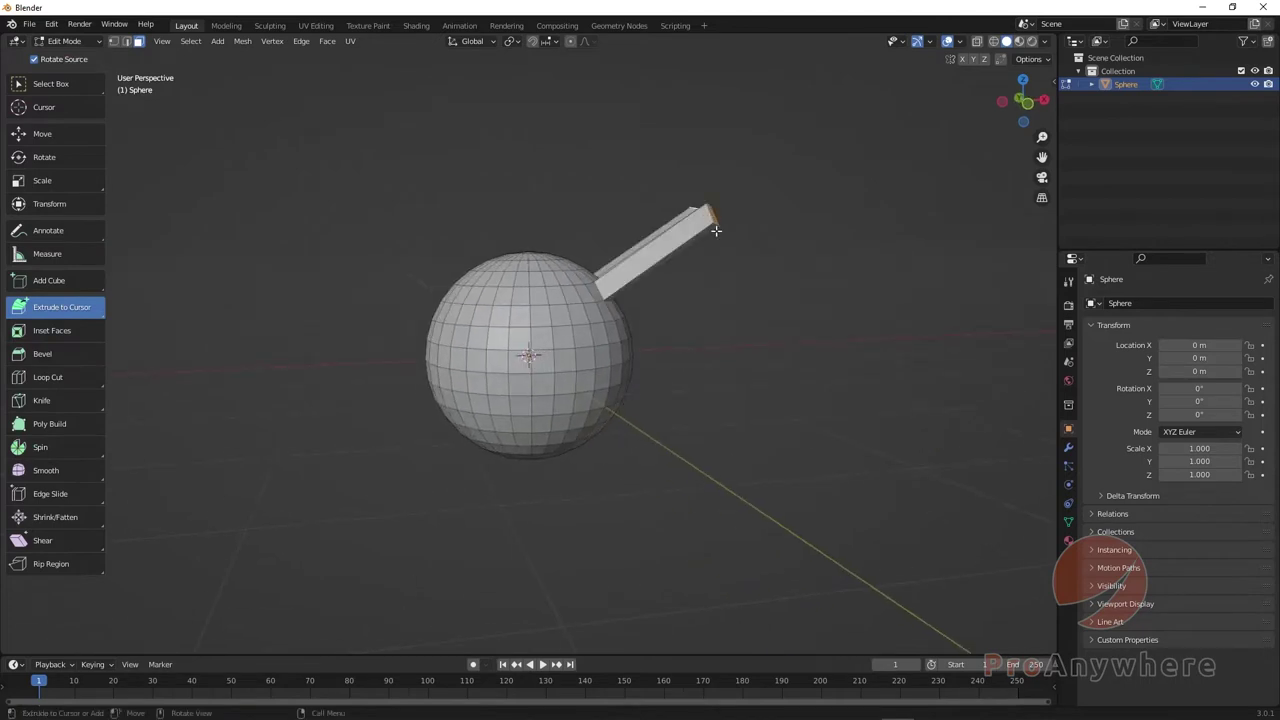
middle_click_drag(765, 258, 751, 254)
left_click(872, 237)
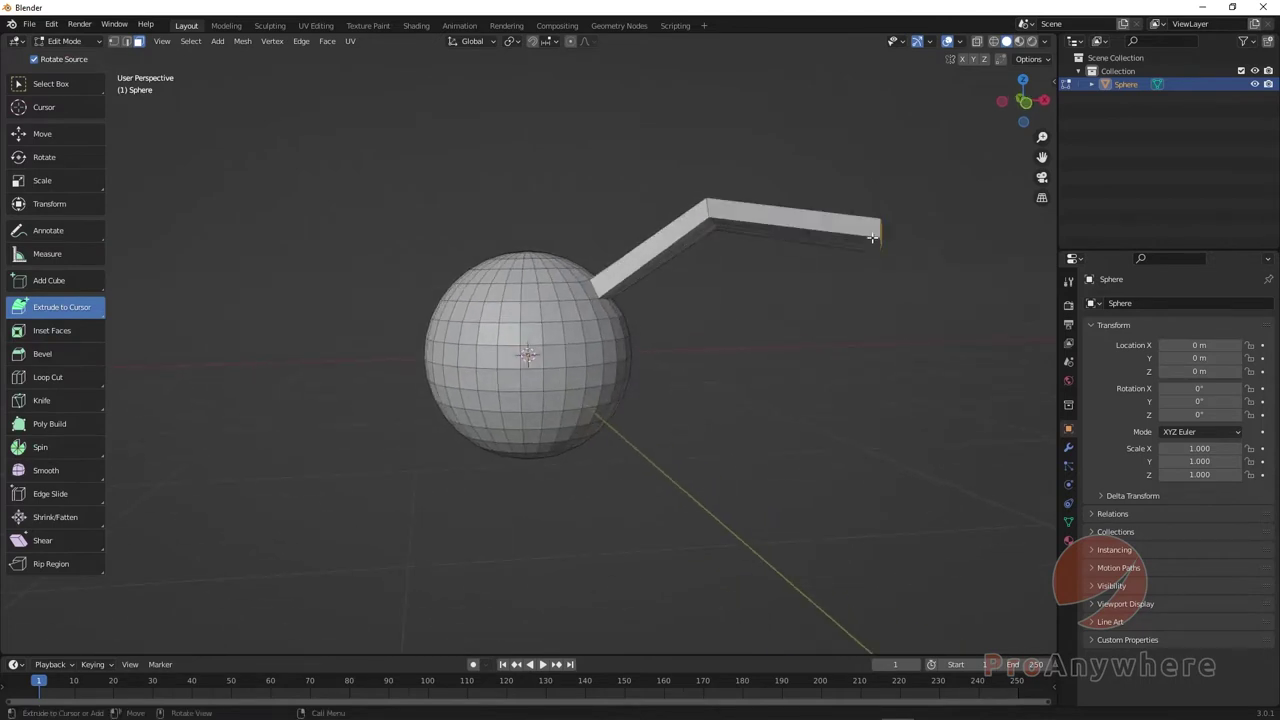
left_click(935, 317)
left_click(938, 420)
middle_click_drag(789, 449, 683, 416)
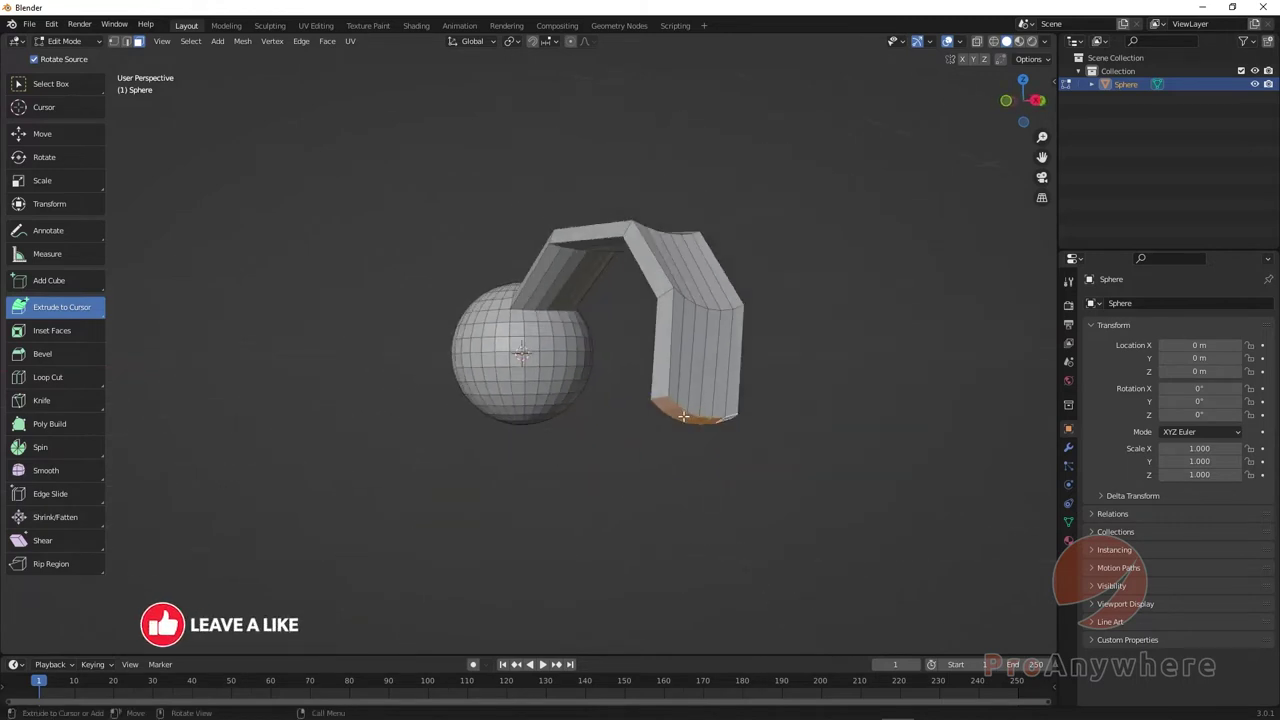
scroll(683, 416, "down", 2)
left_click(768, 462)
Step: Continue the bar looping down, left and back up over the sphere, then start undoing
mouse_move(691, 491)
middle_mouse_down()
mouse_move(677, 500)
mouse_move(646, 406)
mouse_move(669, 480)
middle_mouse_up()
left_click(672, 526)
left_click(538, 545)
left_click(384, 500)
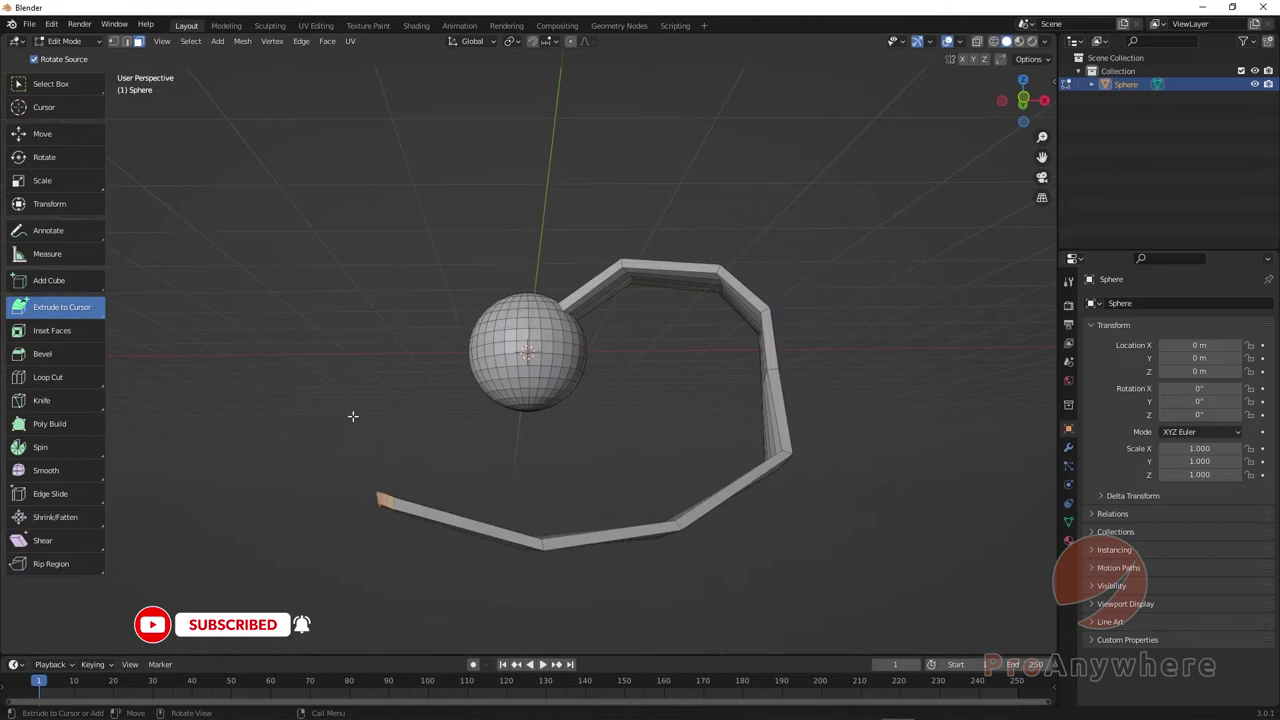
left_click(350, 340)
left_click(420, 236)
left_click(560, 168)
key("ctrl+z")
key("ctrl+z")
key("ctrl+z")
key("ctrl+z")
key("ctrl+z")
key("ctrl+z")
key("ctrl+z")
key("ctrl+z")
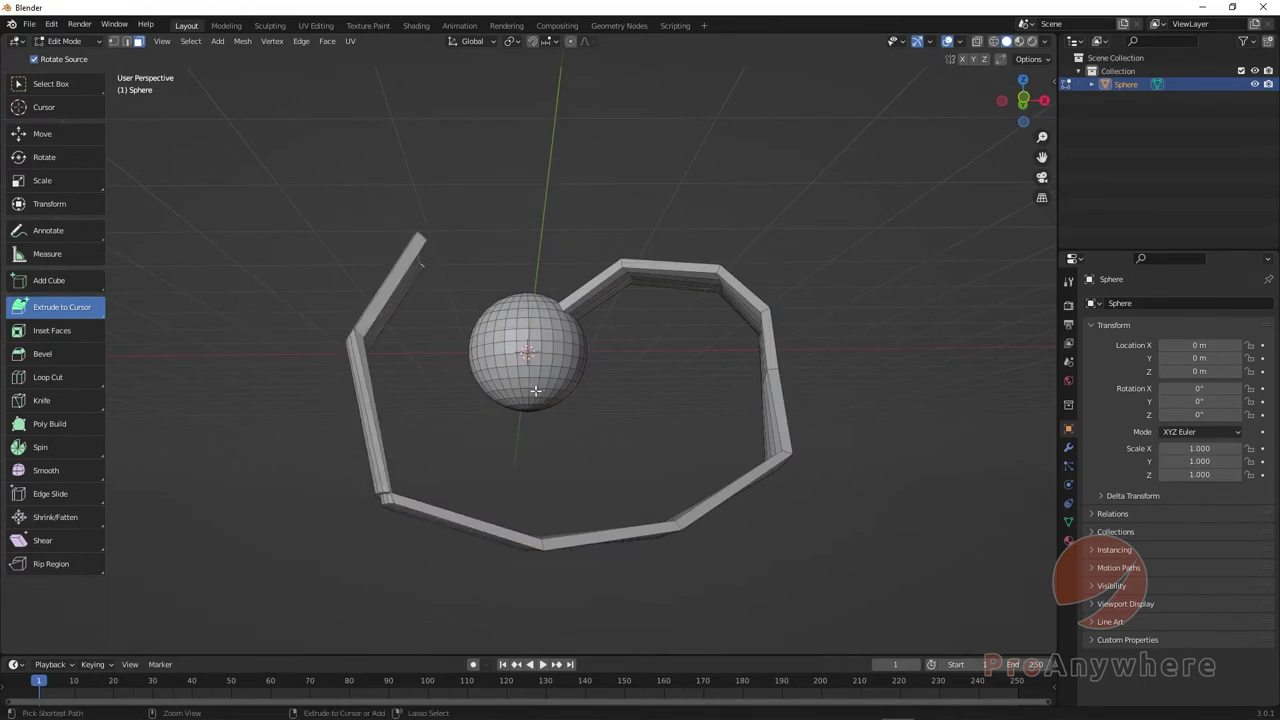
Step: Undo the remaining bar segments and reselect Extrude Region
key("ctrl+z")
key("ctrl+z")
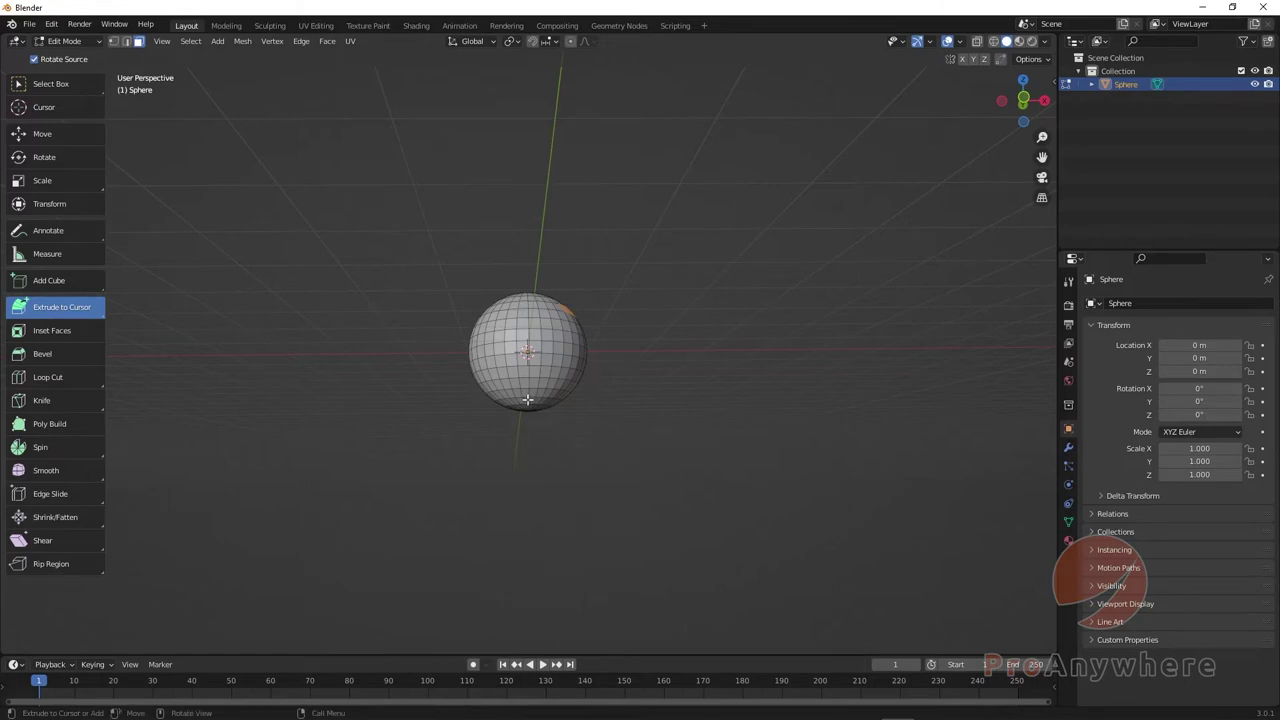
left_click_drag(86, 312, 74, 340)
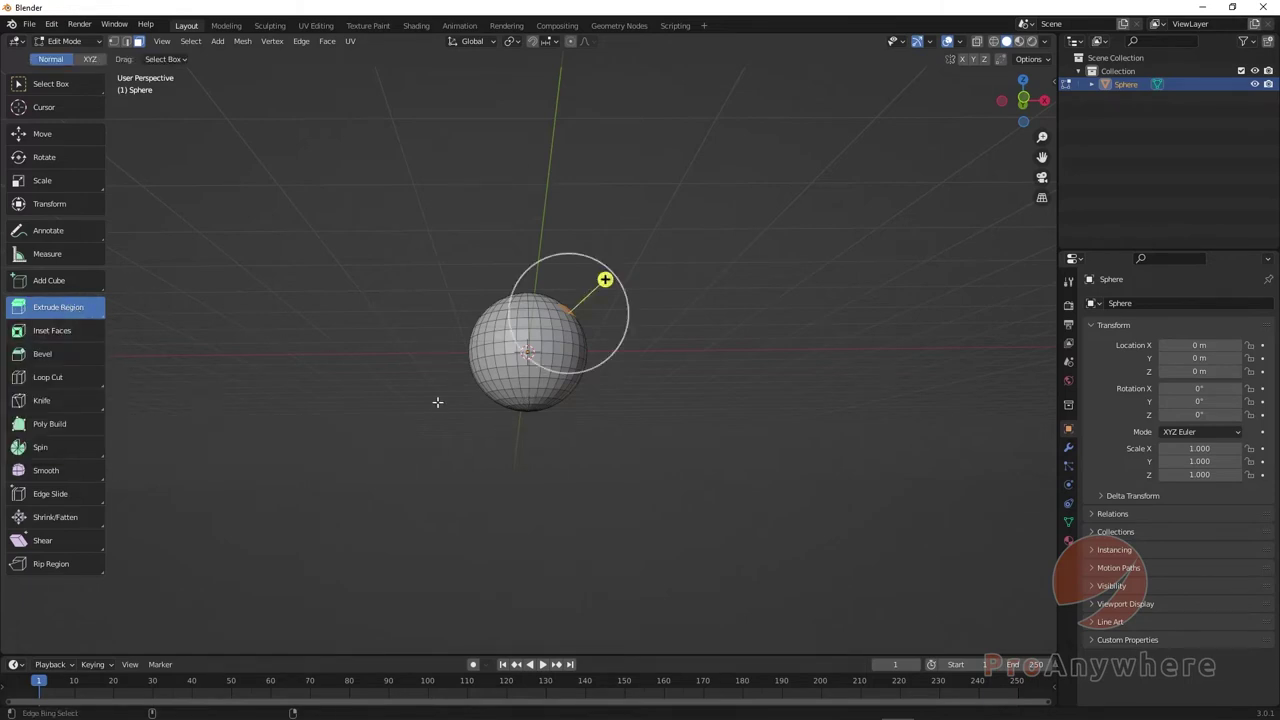
middle_click_drag(523, 382, 391, 445)
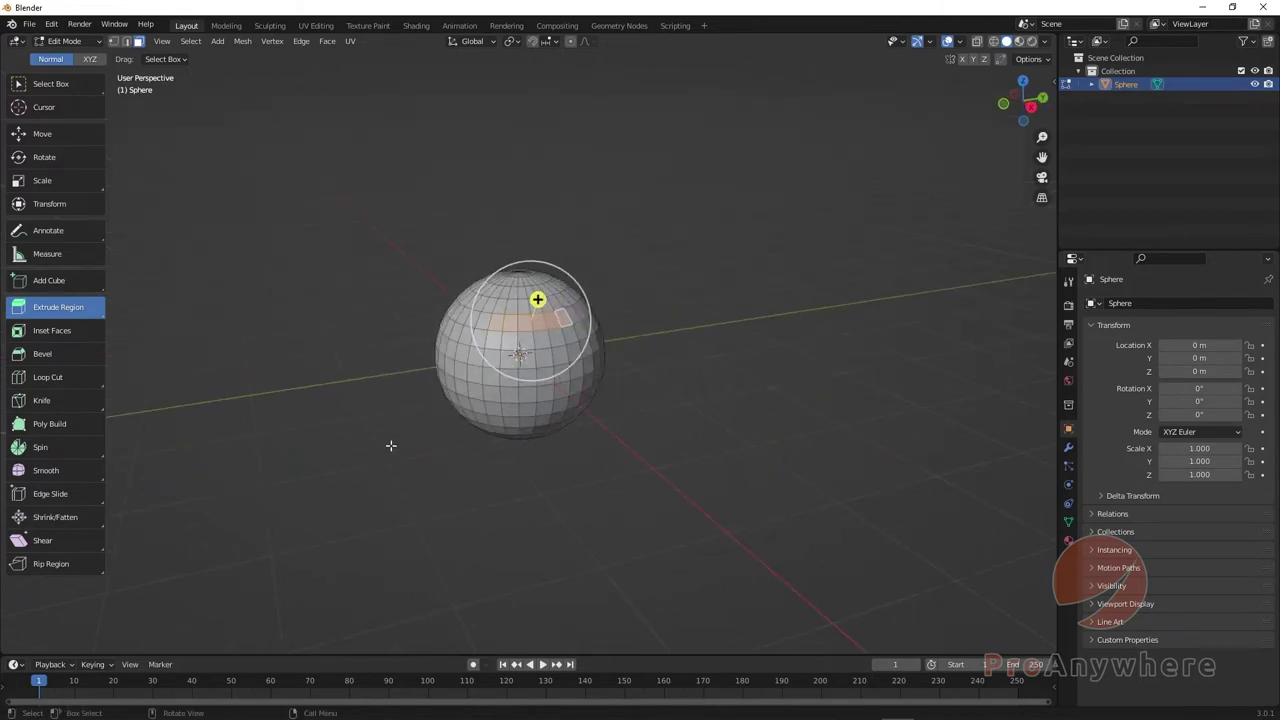
Step: Switch to the Select Box tool and deselect all faces
left_click(43, 88)
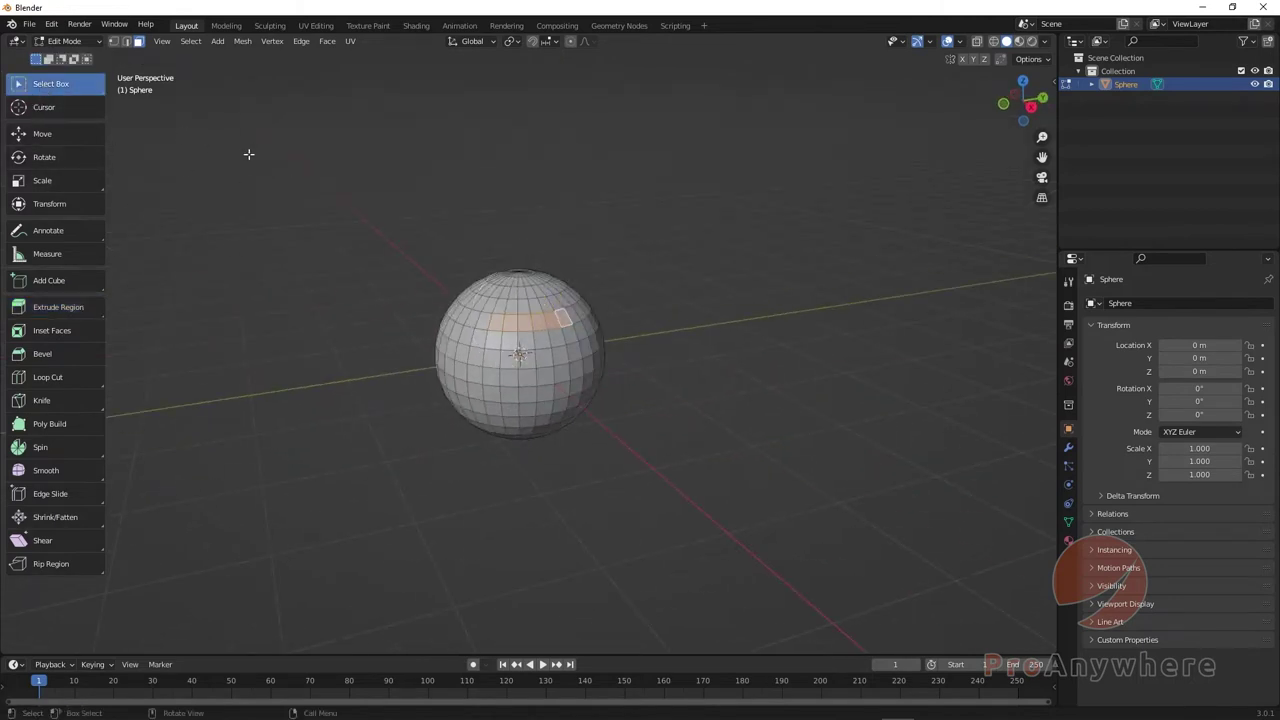
key("alt+a")
scroll(560, 350, "up", 3)
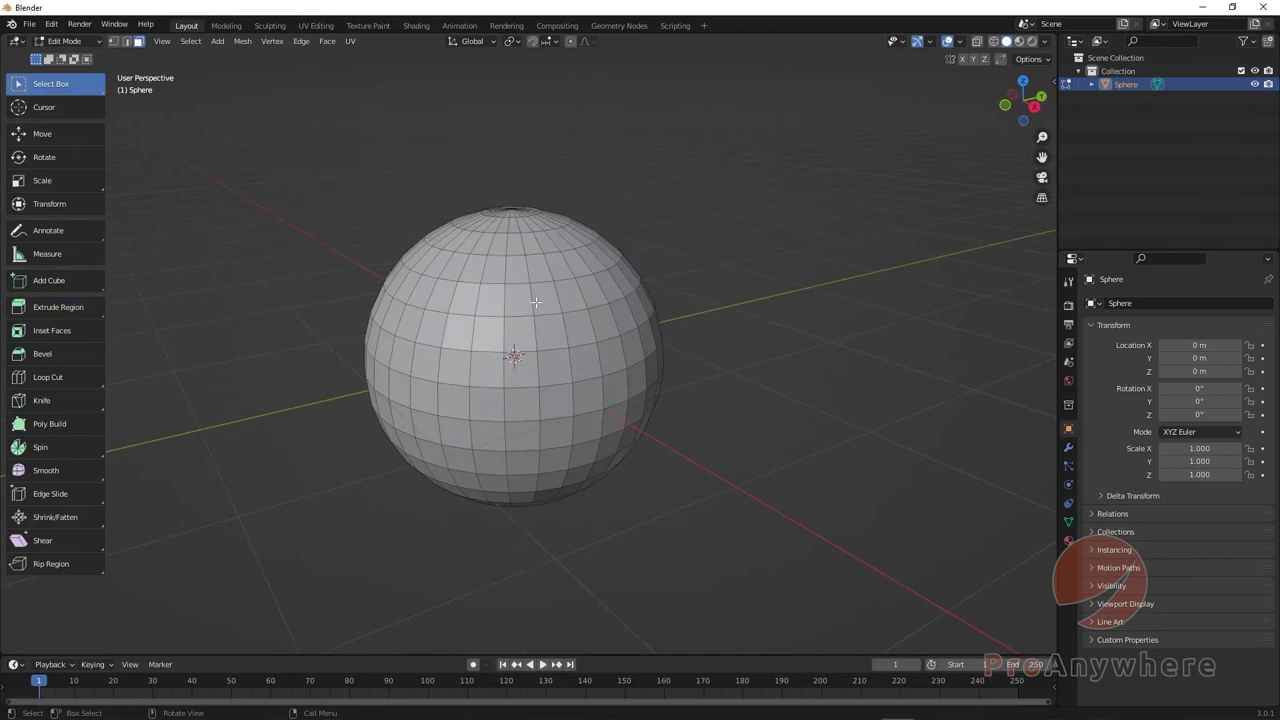
middle_click_drag(550, 320, 483, 338)
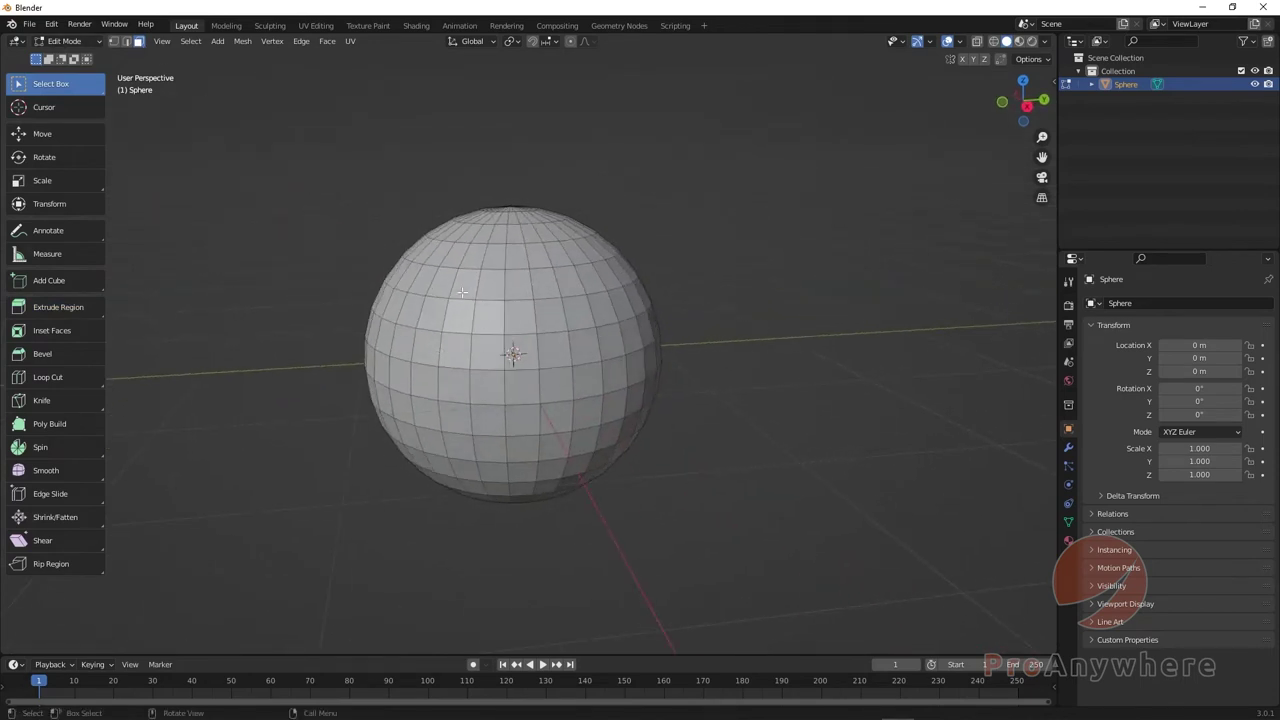
Step: Select a strip of five adjacent faces along the sphere's upper band
left_click(492, 287, "shift")
left_click(515, 285, "shift")
left_click(540, 284, "shift")
left_click(563, 282, "shift")
left_click(588, 278, "shift")
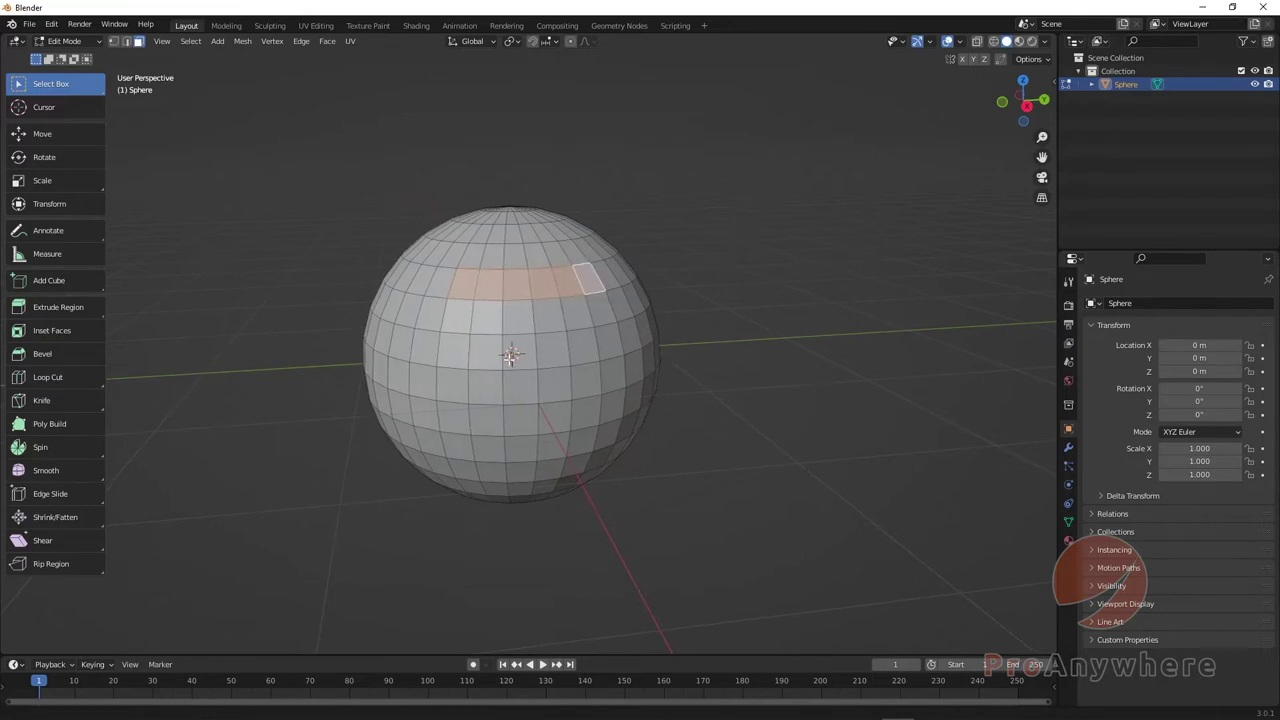
middle_click_drag(511, 357, 527, 372)
scroll(527, 372, "down", 2)
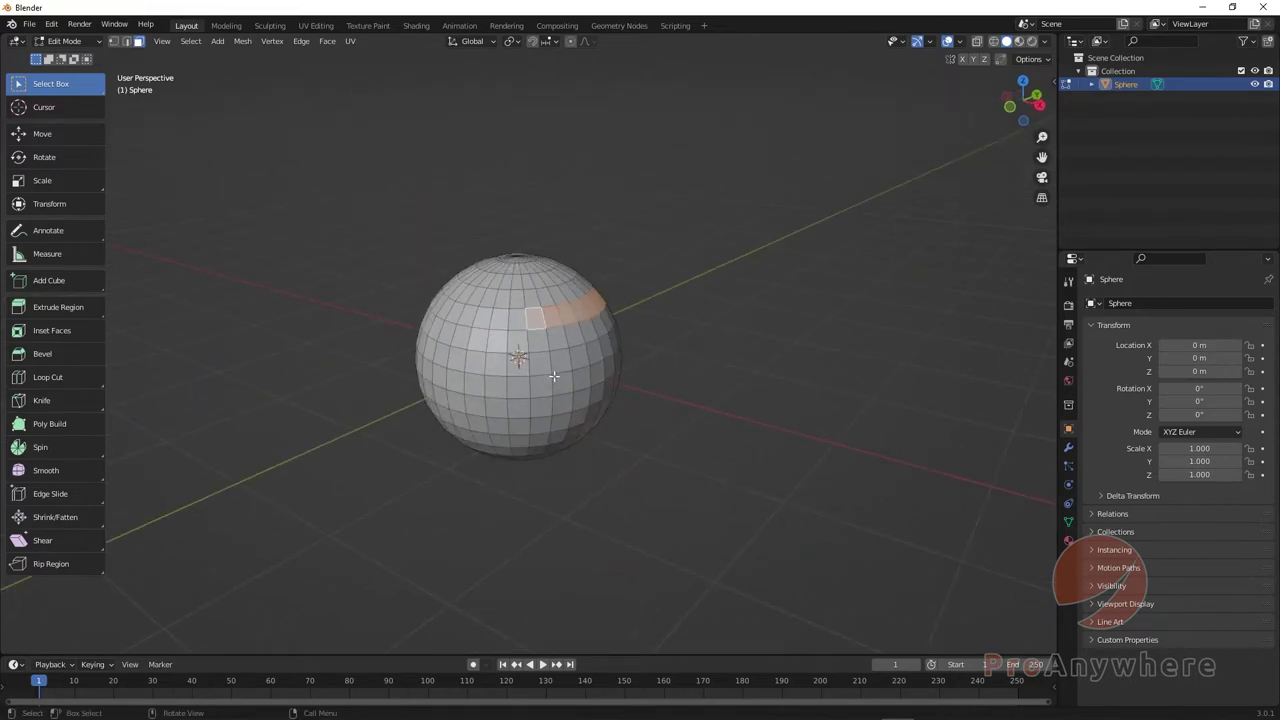
Step: Bring up the Alt+E extrude options menu and dismiss it without extruding
key("alt+e")
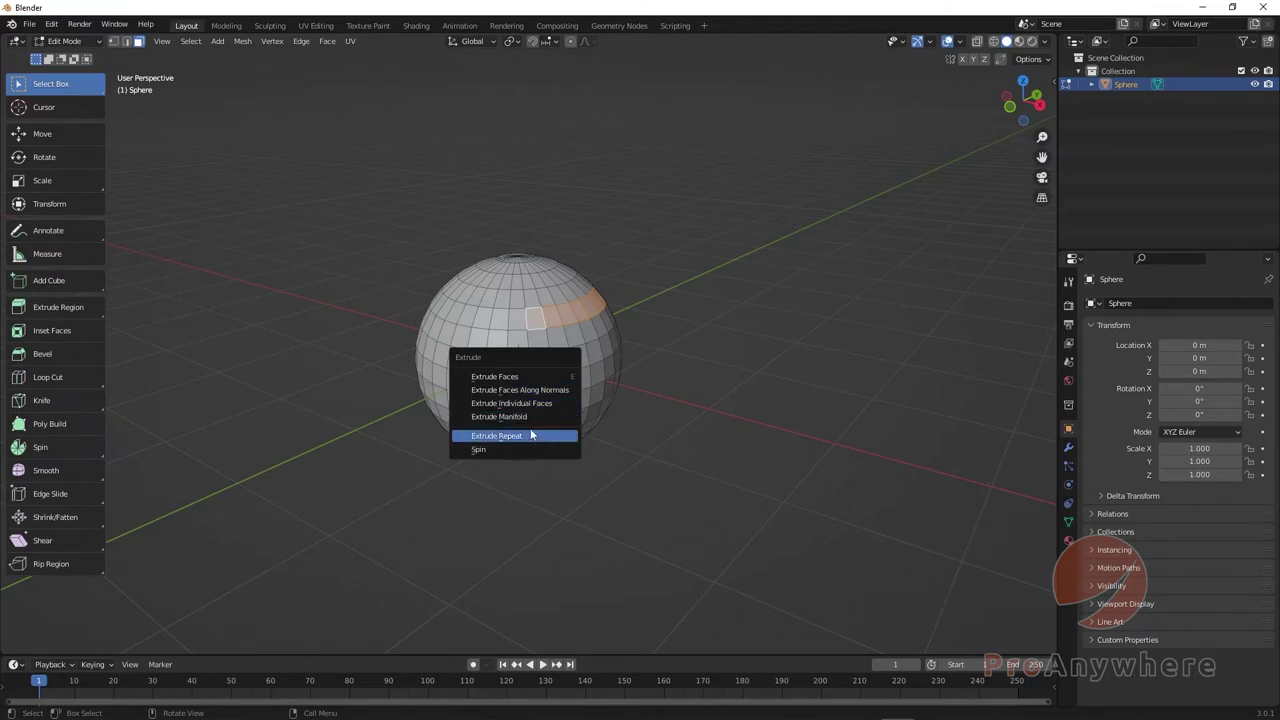
middle_click_drag(576, 380, 582, 316)
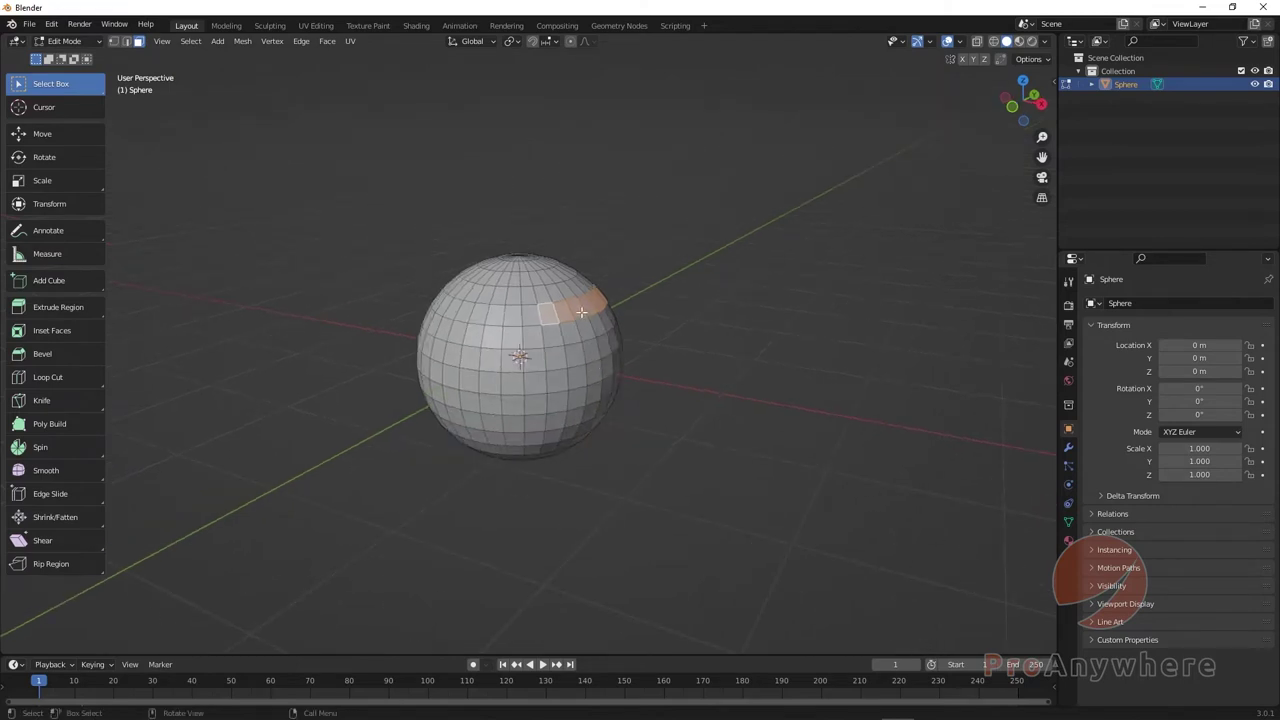
key("alt+e")
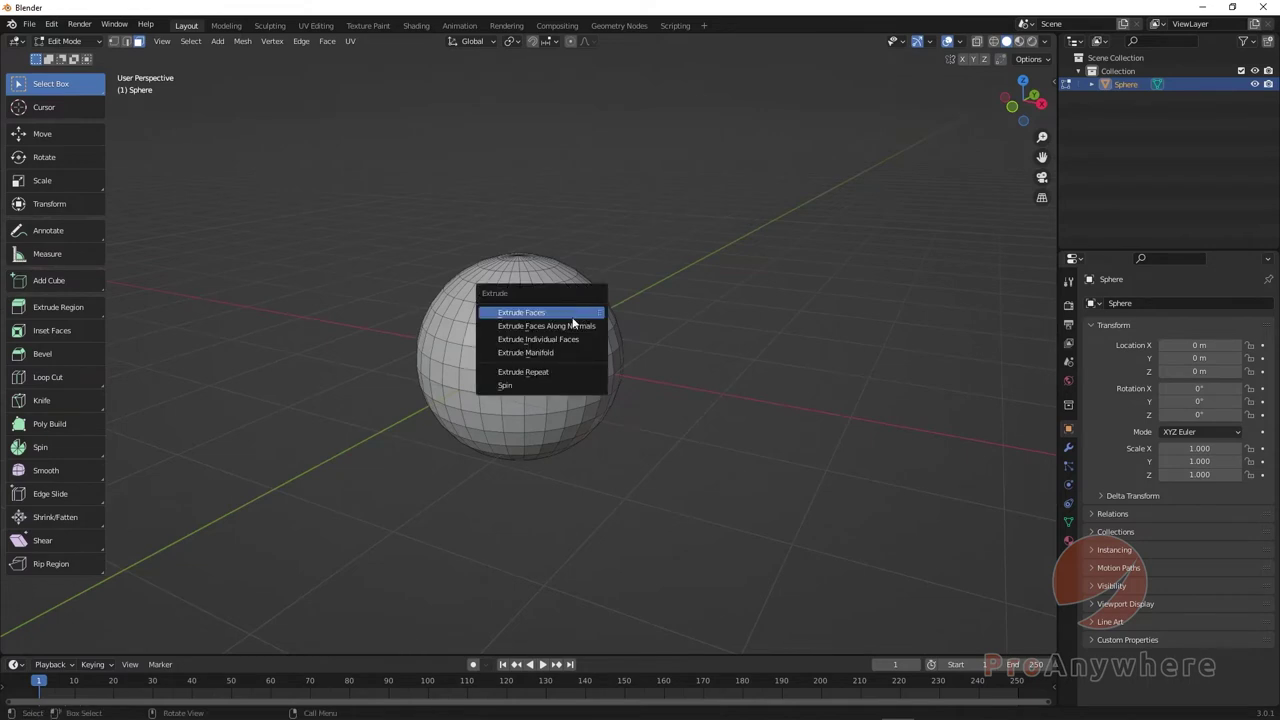
key("Escape")
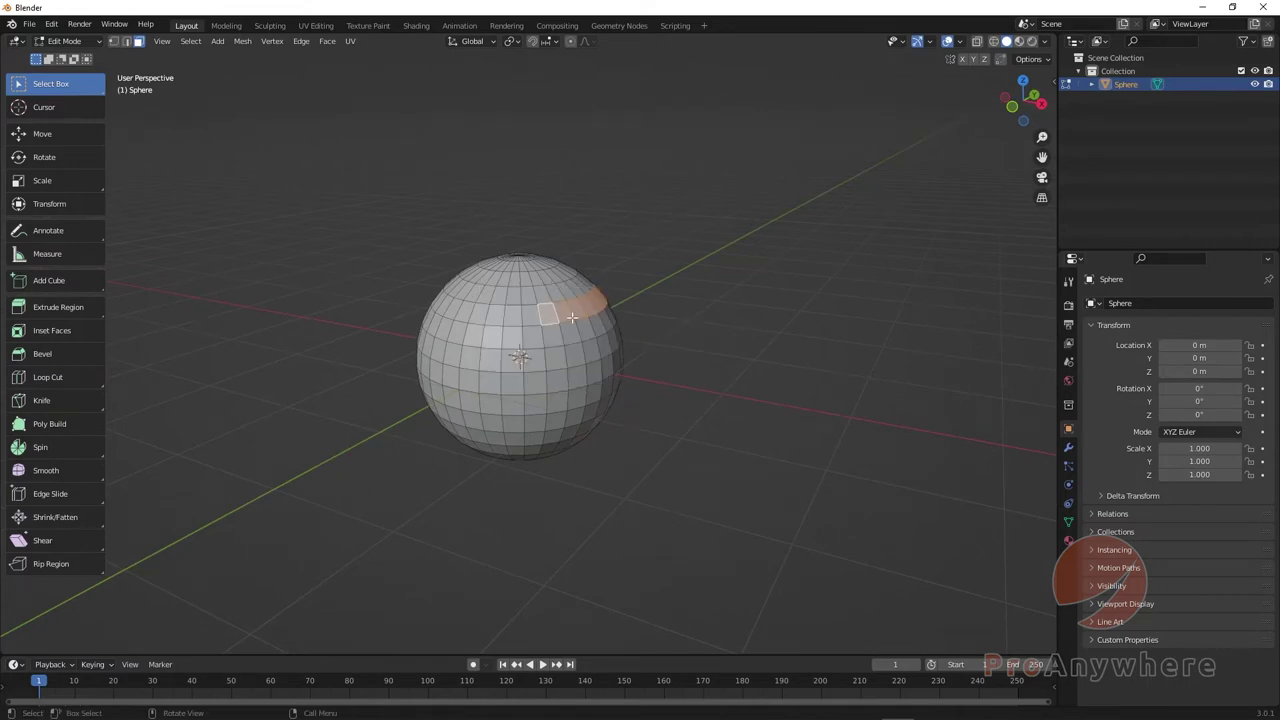
Step: Extrude the selected faces outward along their normal with E, then undo
key("e")
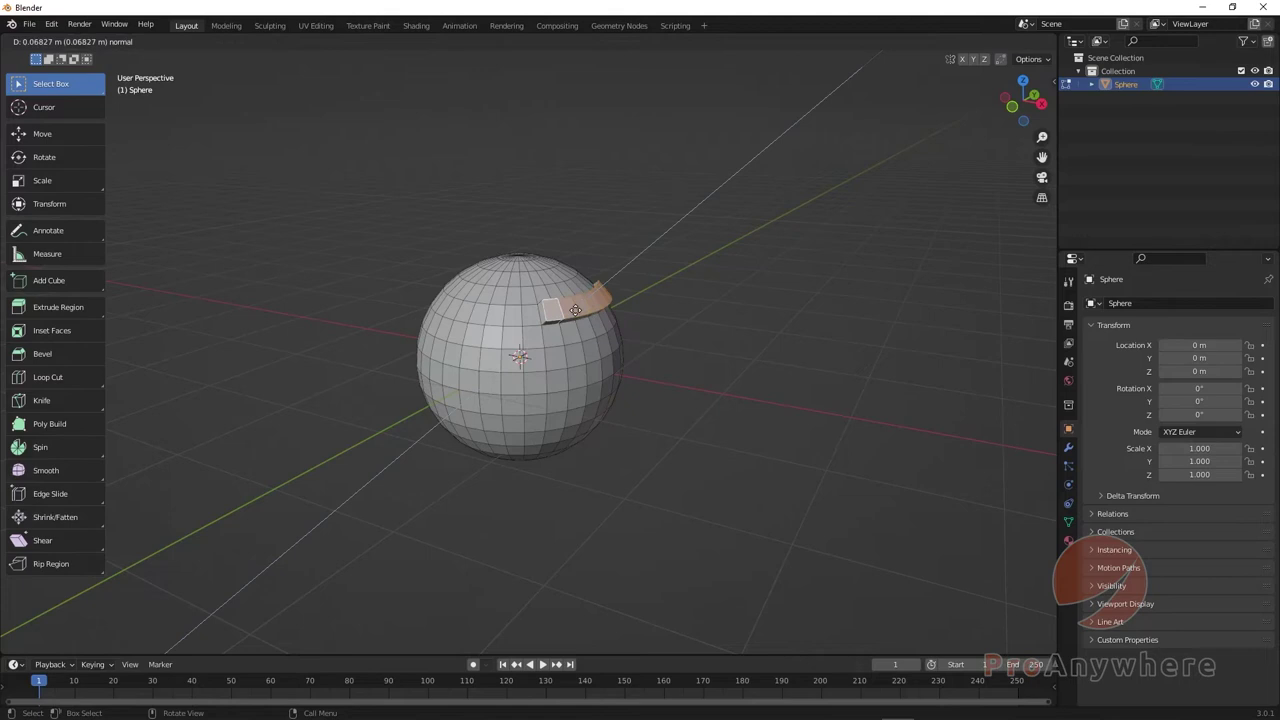
left_click(644, 275)
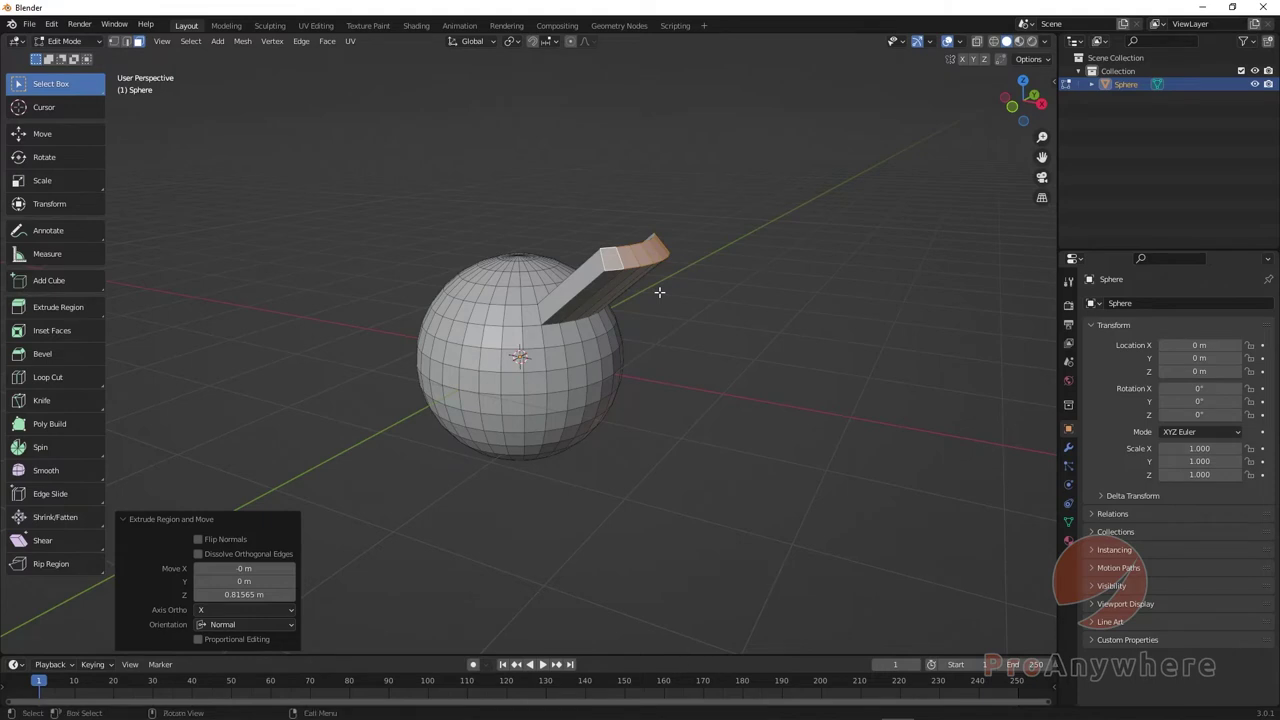
key("ctrl+z")
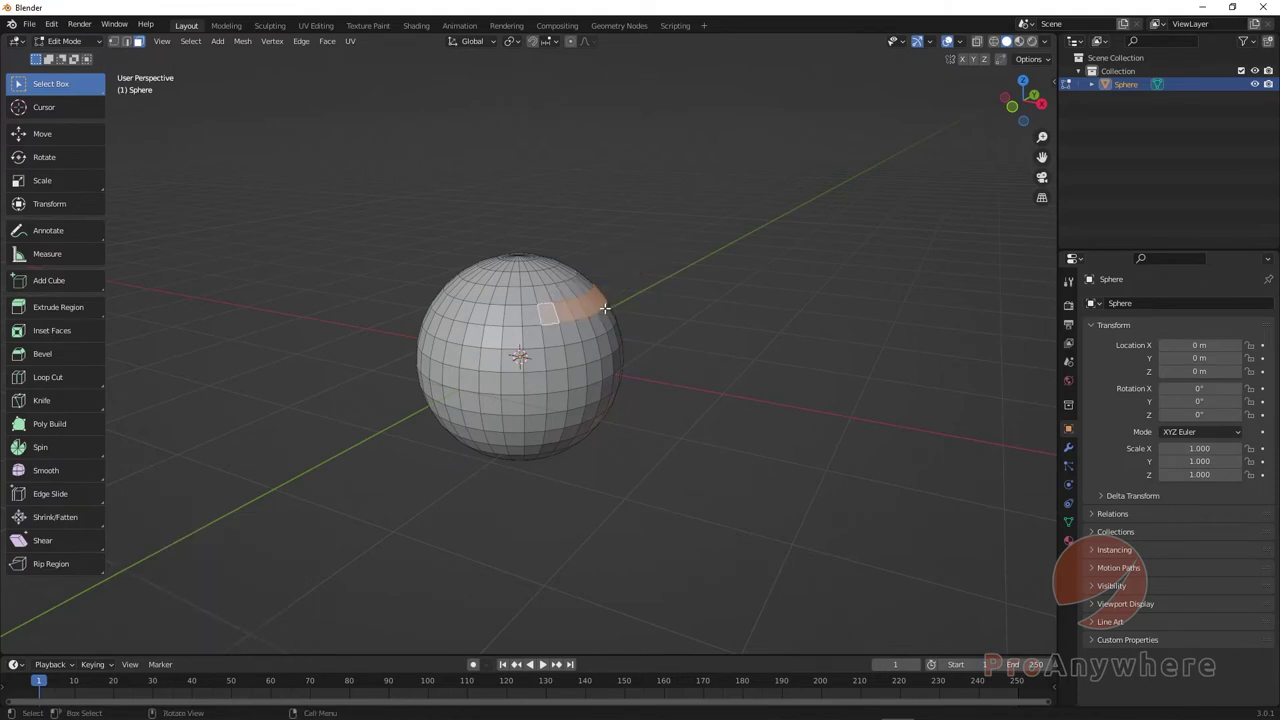
Step: Extrude a long bar again, undo it, and start a 1.272 m extrusion
key("e")
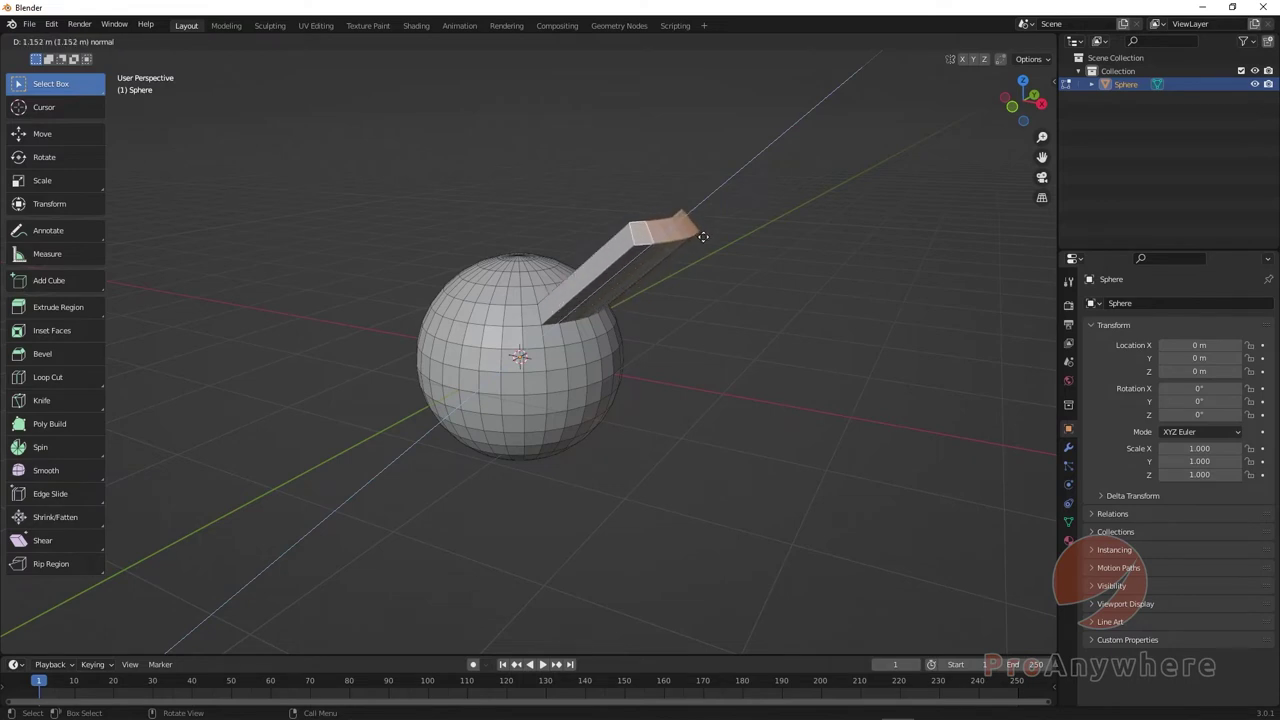
left_click(703, 236)
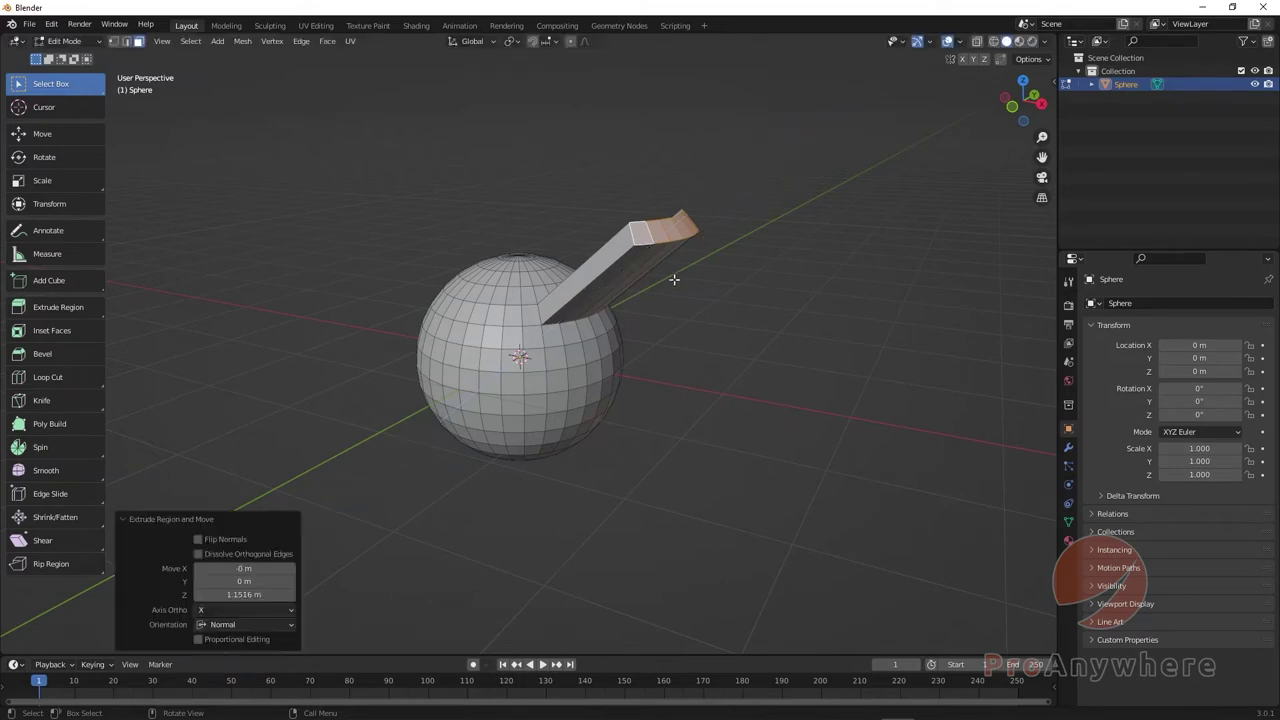
key("ctrl+z")
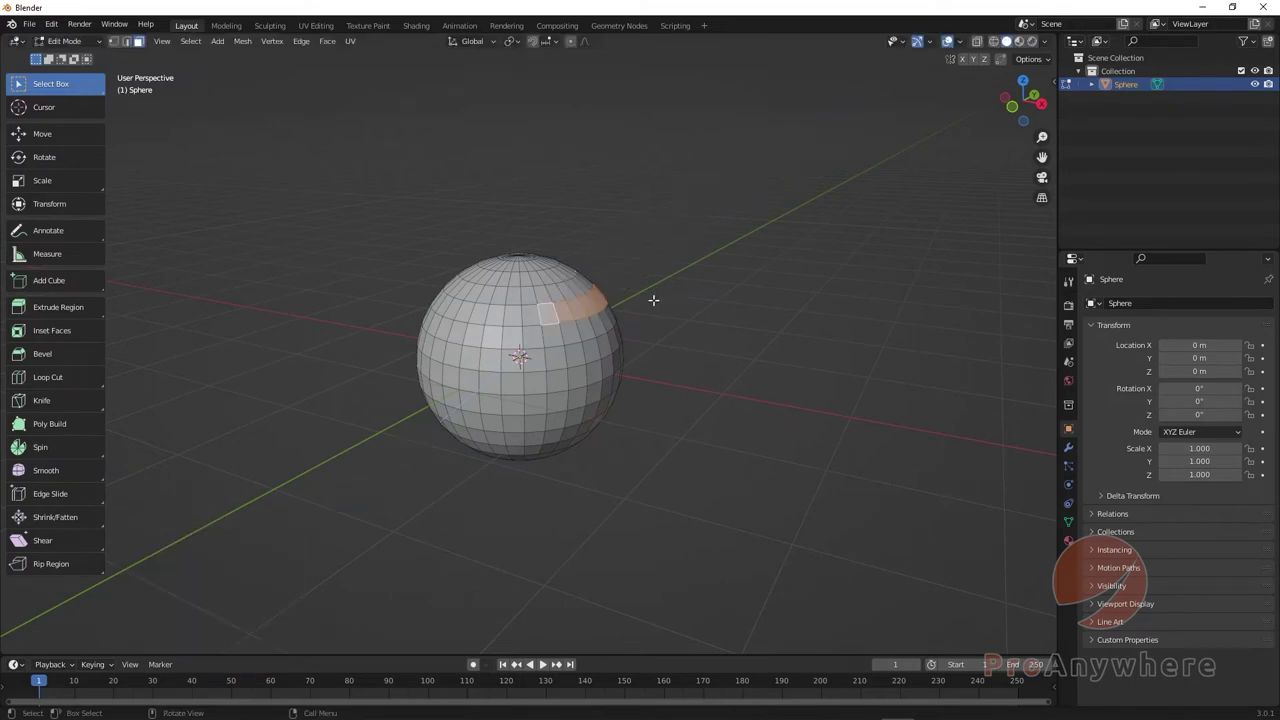
key("e")
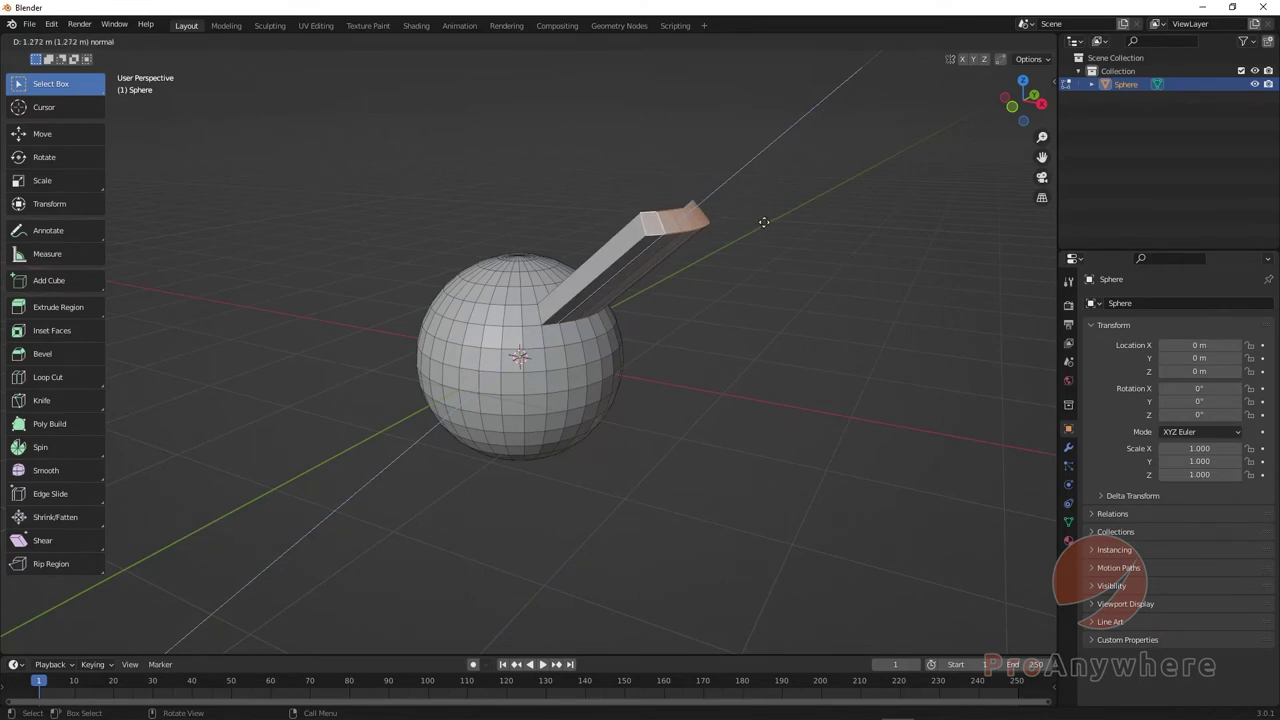
Step: Cancel the in-progress extrusion and orbit to face the sphere from the front
right_click(763, 222)
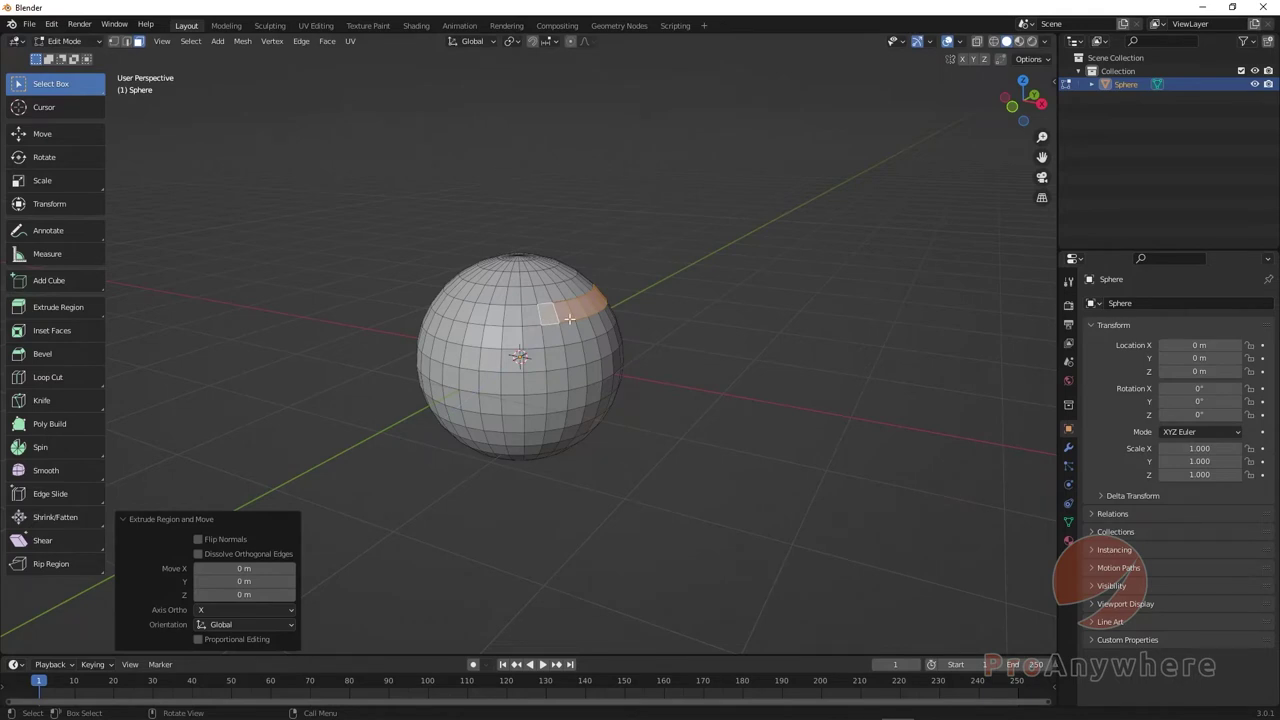
middle_click_drag(556, 336, 592, 343)
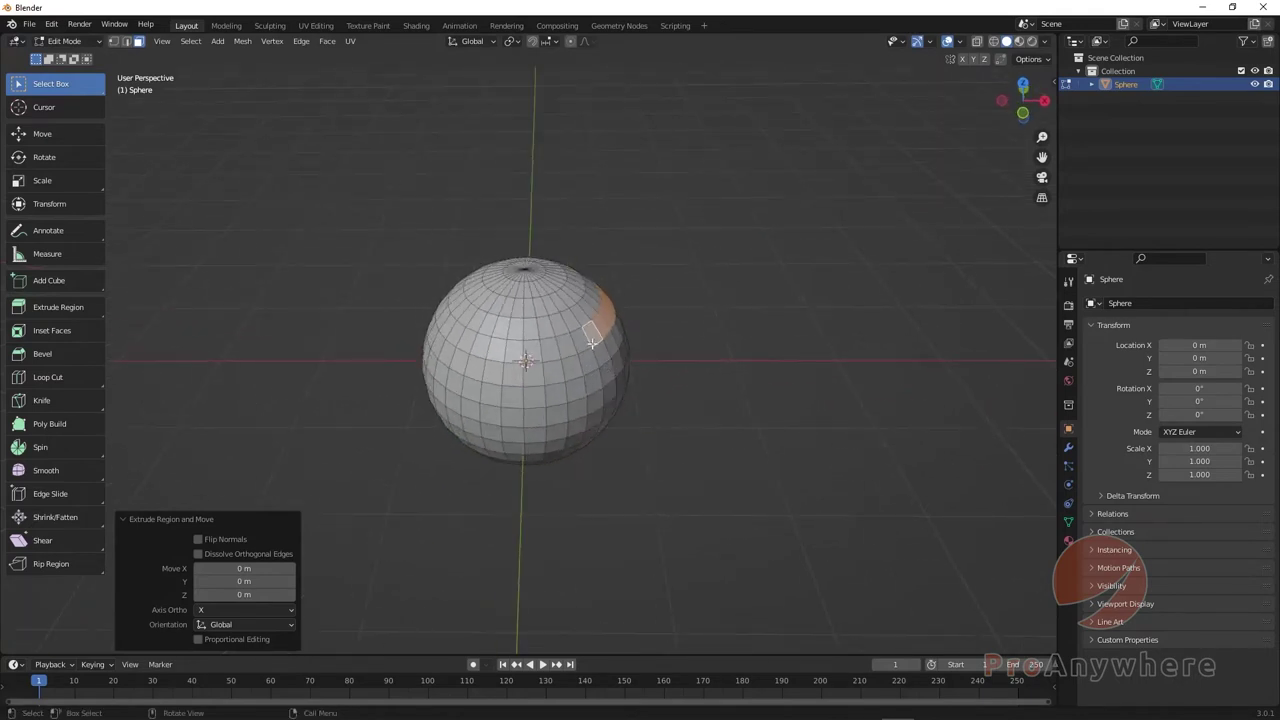
middle_click_drag(366, 320, 175, 168)
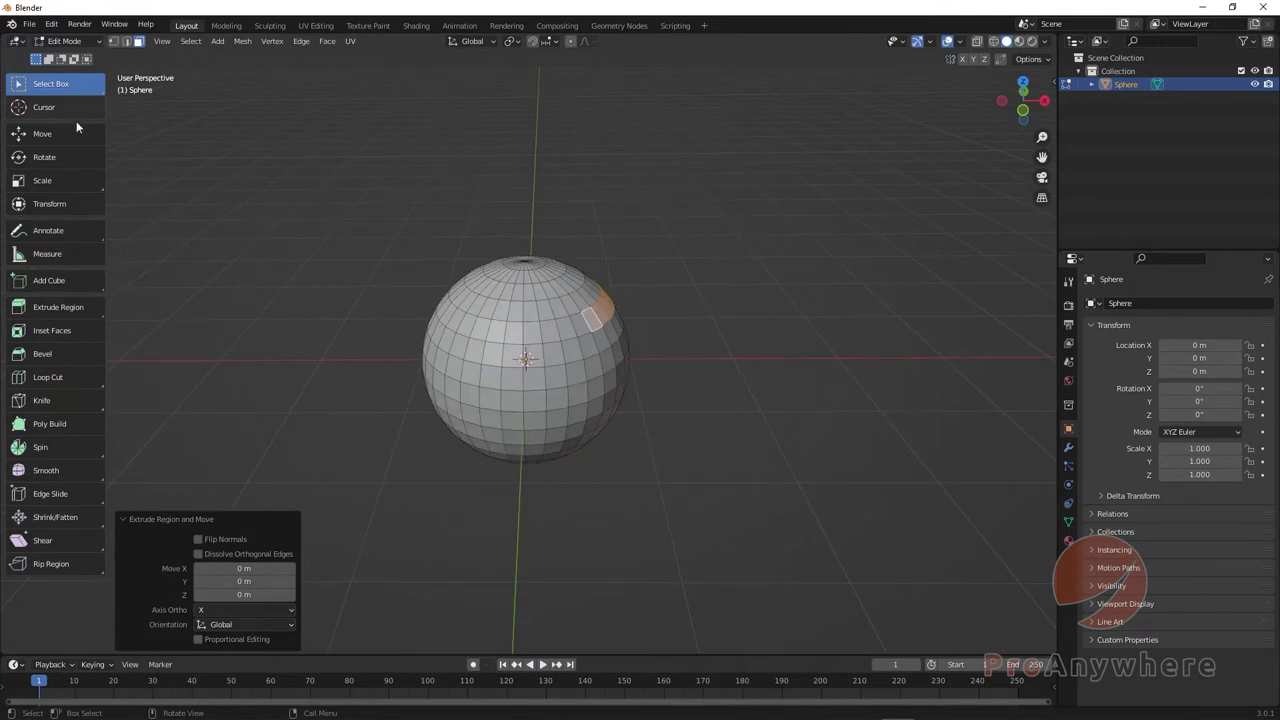
Step: With the Move gizmo, extrude the face along X and raise it along Z, then undo both
left_click(47, 136)
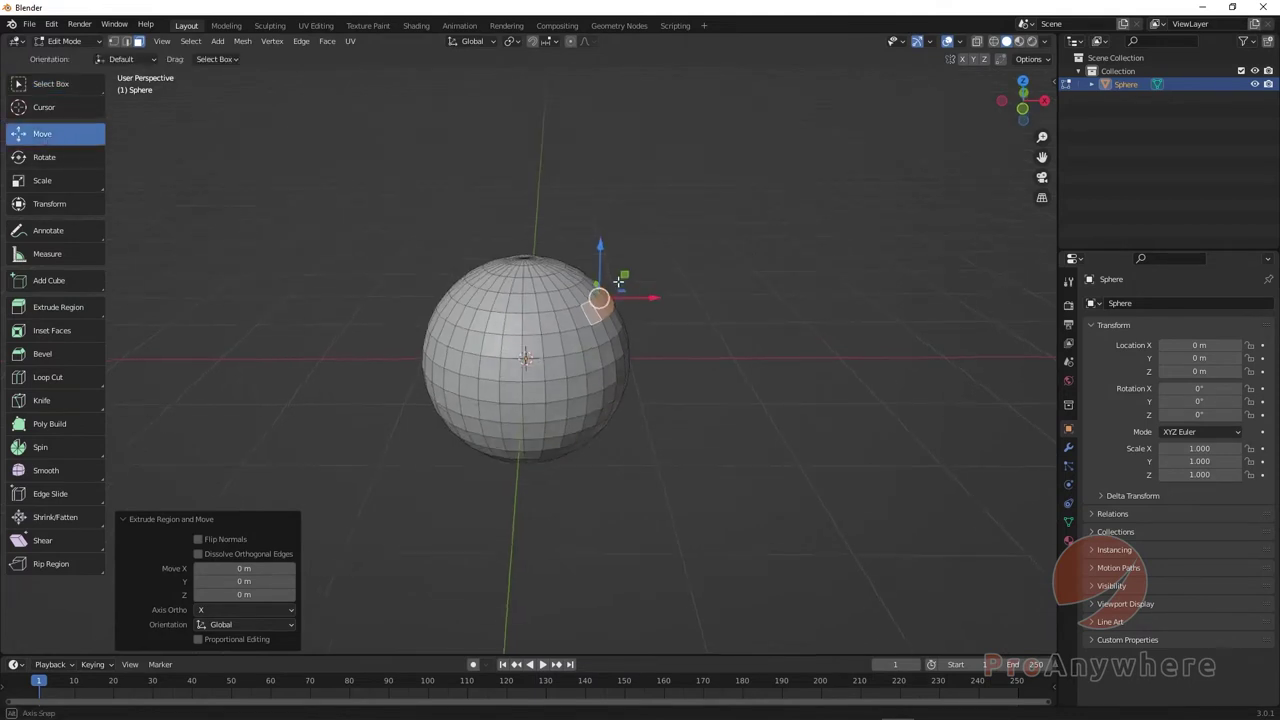
left_click_drag(652, 295, 710, 294)
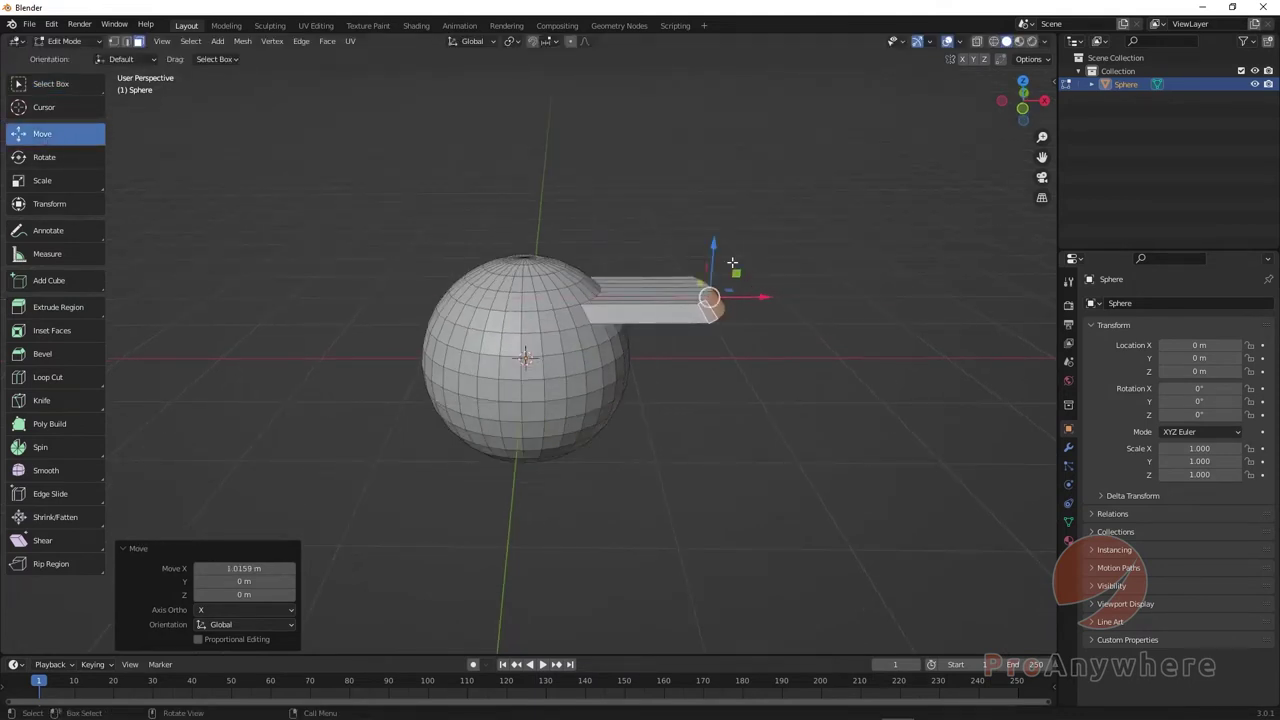
left_click_drag(716, 242, 716, 200)
middle_click_drag(716, 200, 666, 329)
scroll(669, 360, "up", 2)
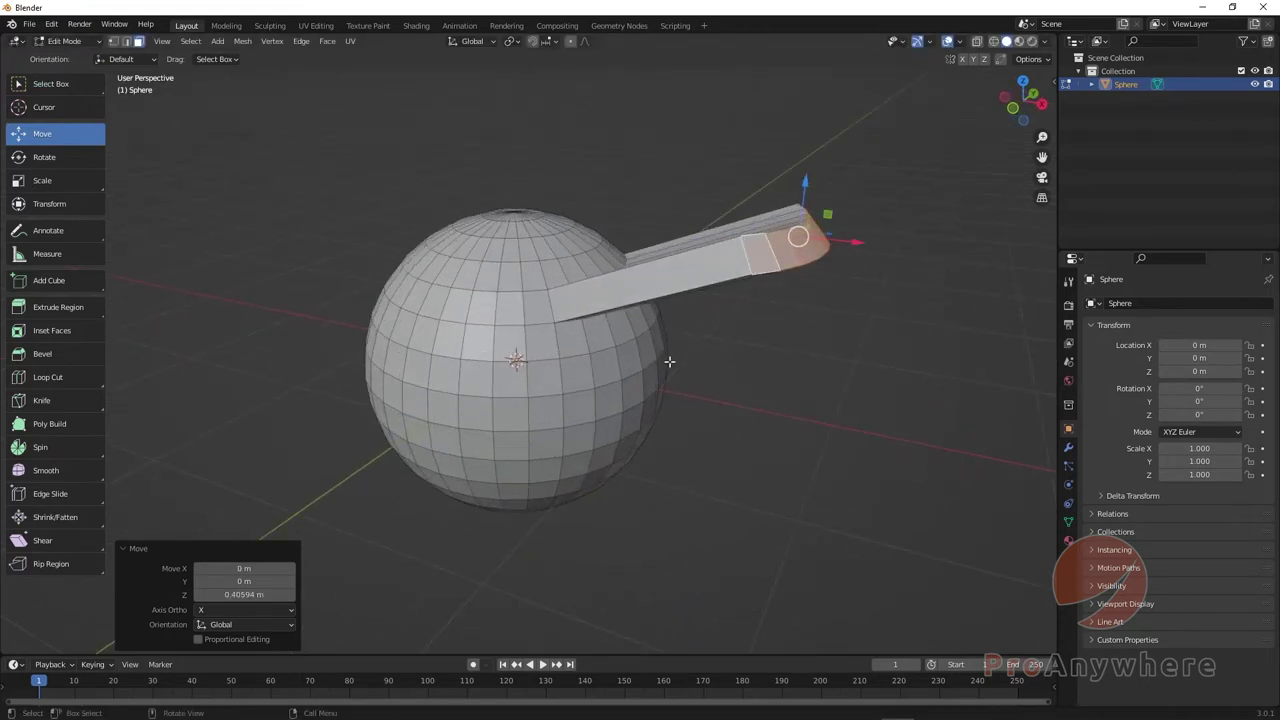
key("ctrl+z")
key("ctrl+z")
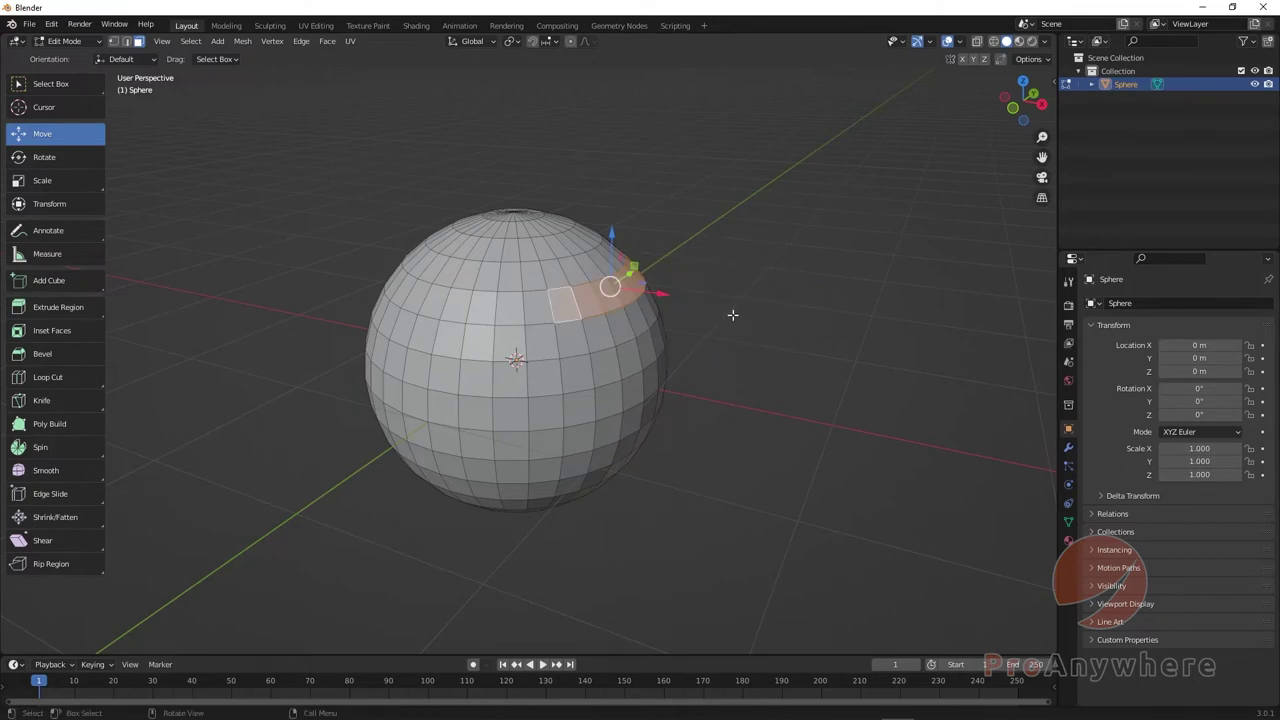
left_click(670, 320)
left_click(555, 304)
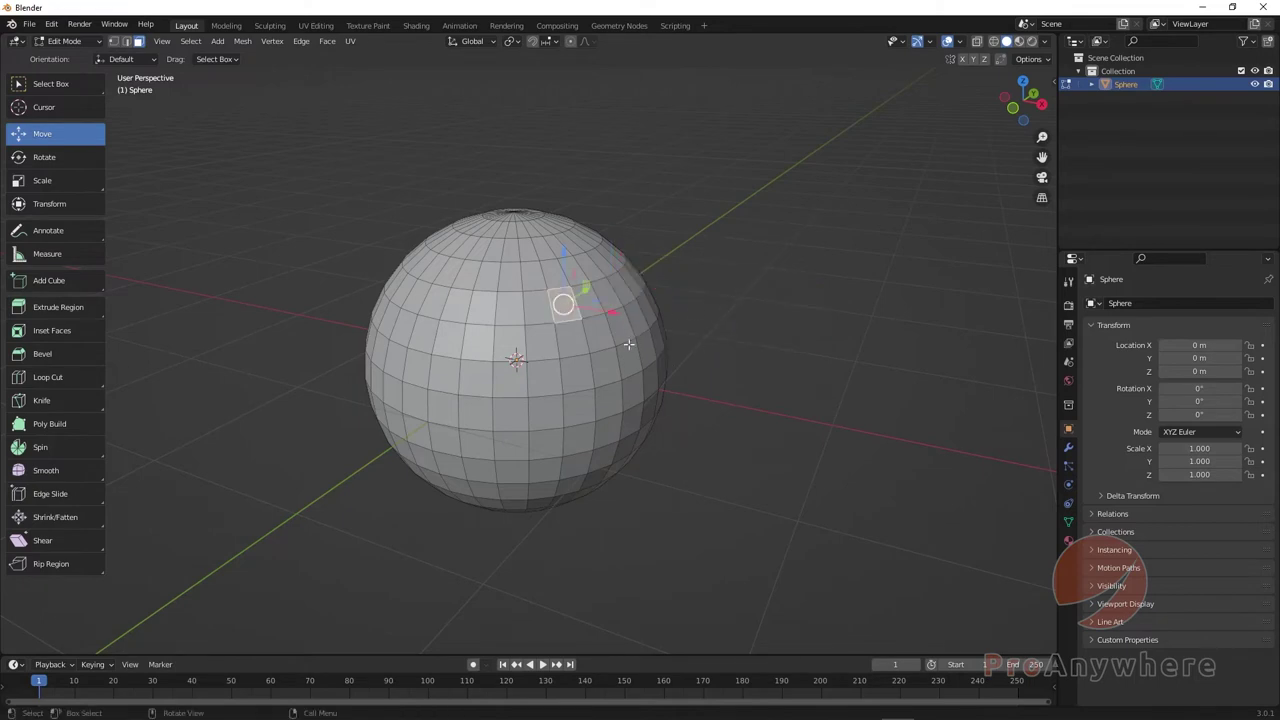
middle_click_drag(628, 344, 533, 331)
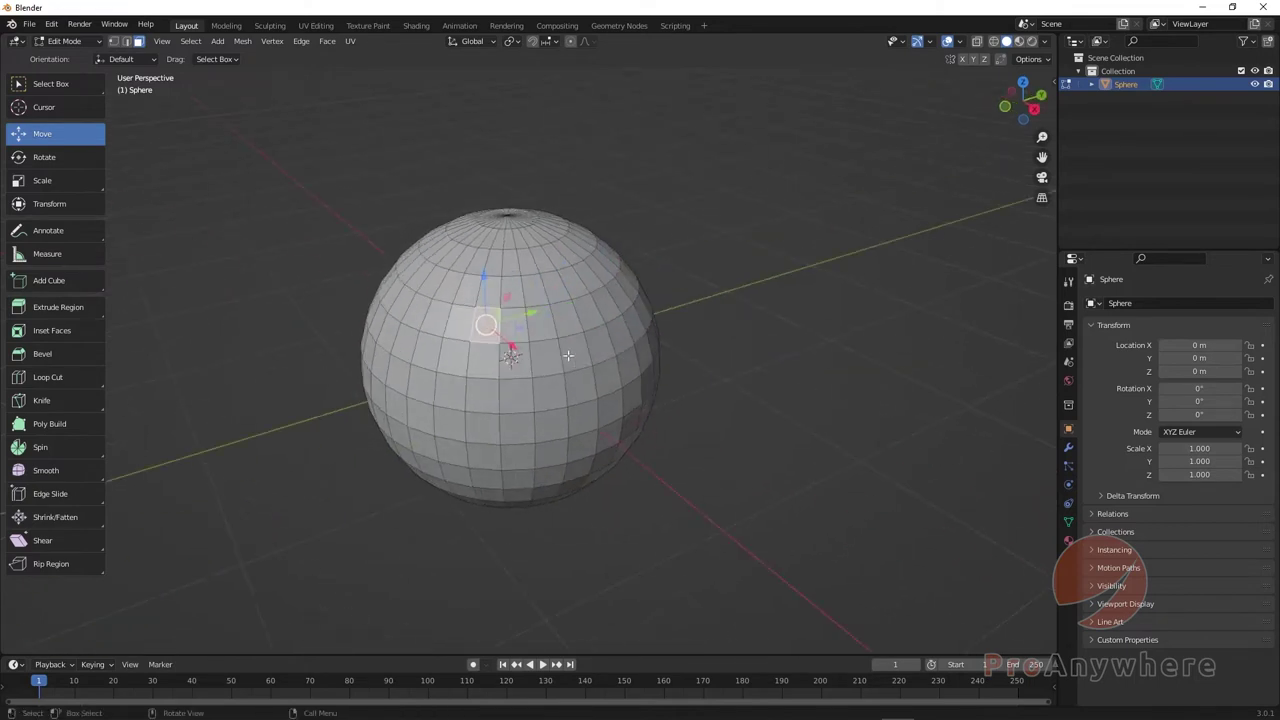
left_click(516, 330, "shift")
middle_click_drag(541, 322, 585, 315)
key("e")
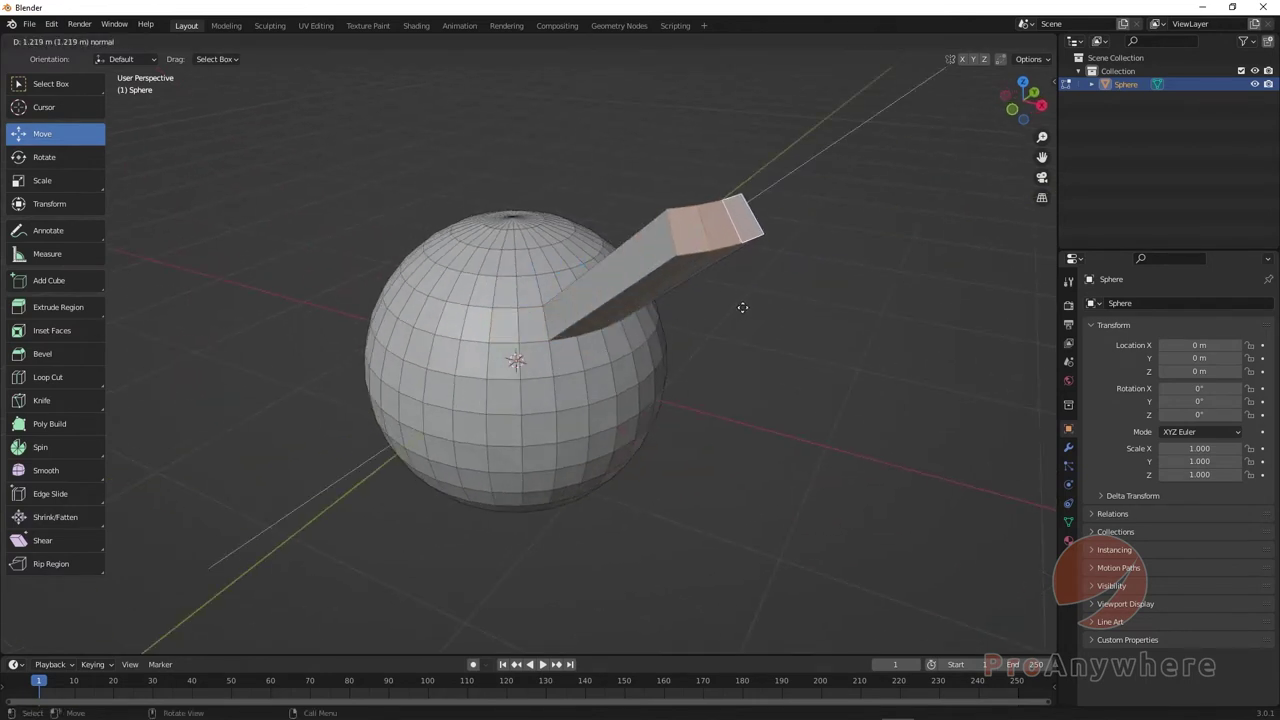
key("Escape")
scroll(709, 357, "up", 2)
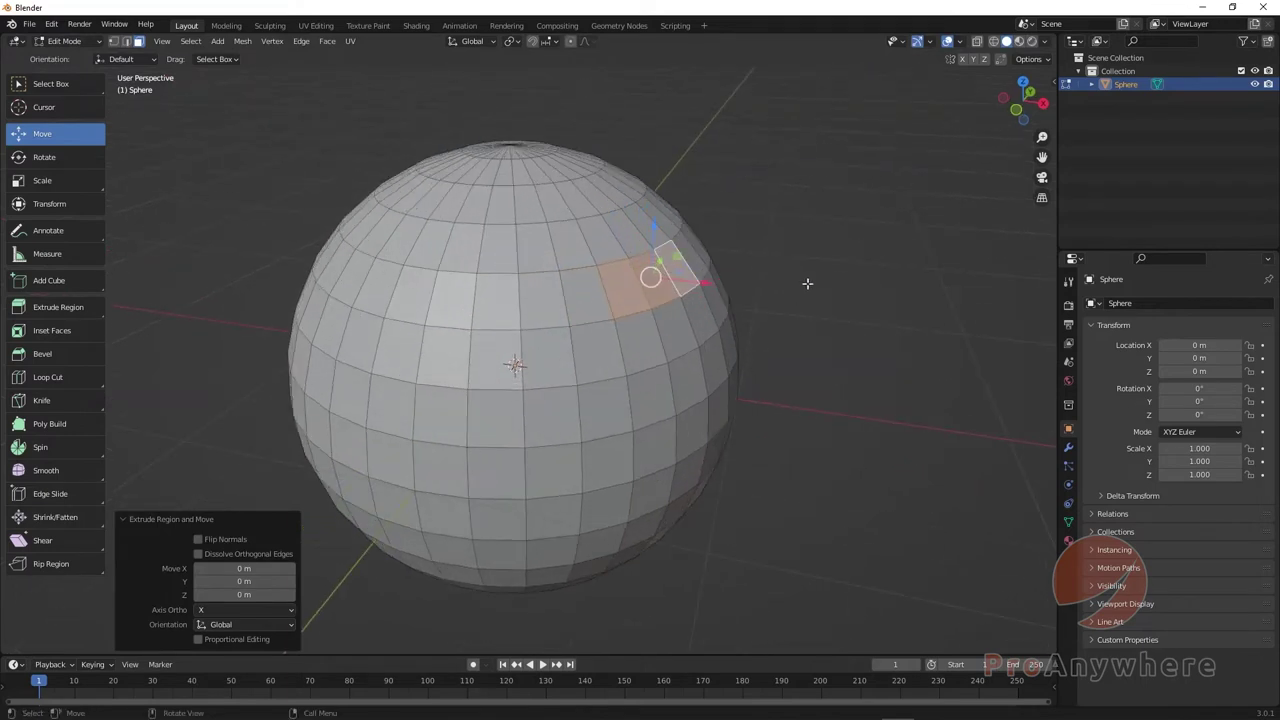
key("alt+a")
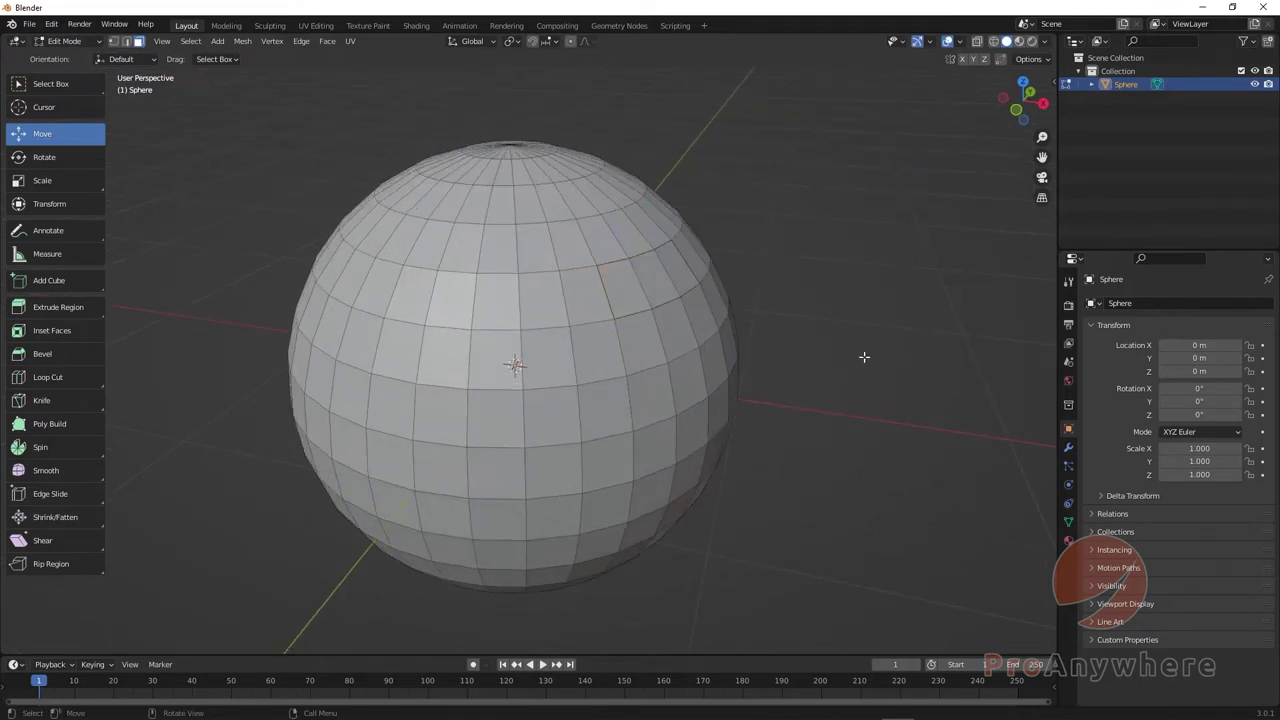
middle_click_drag(848, 378, 817, 363)
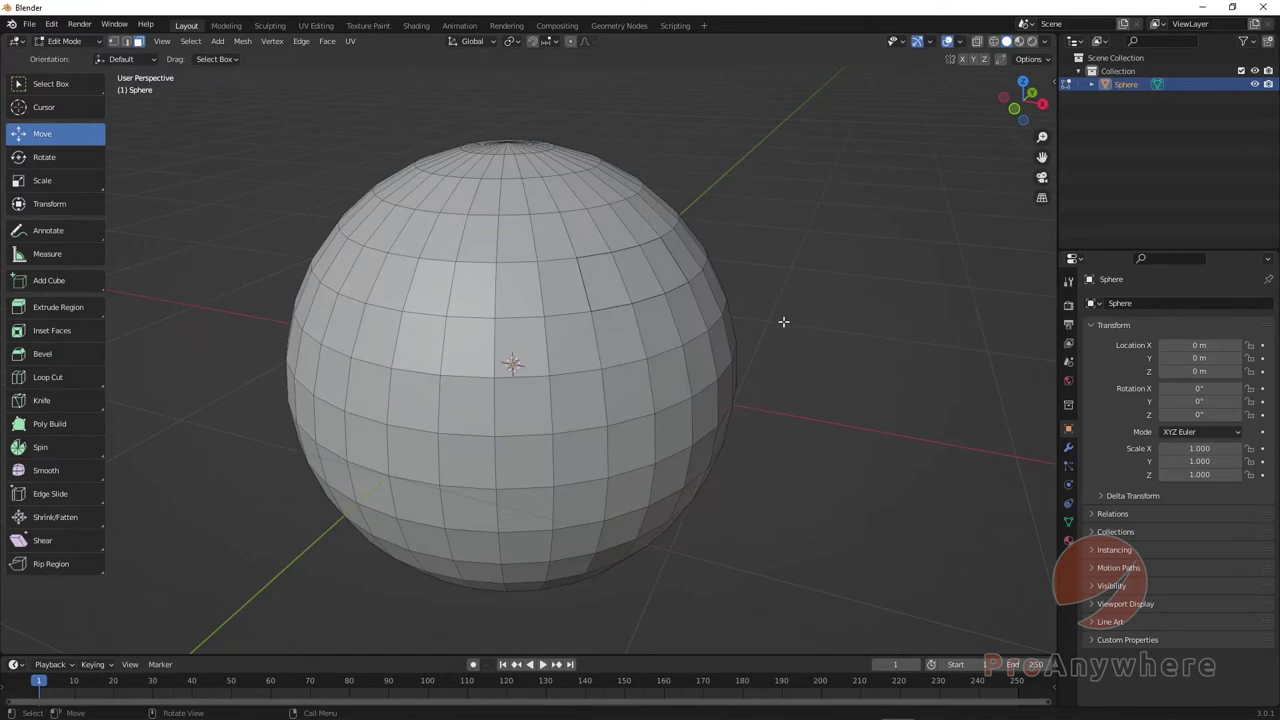
middle_click_drag(783, 321, 723, 340)
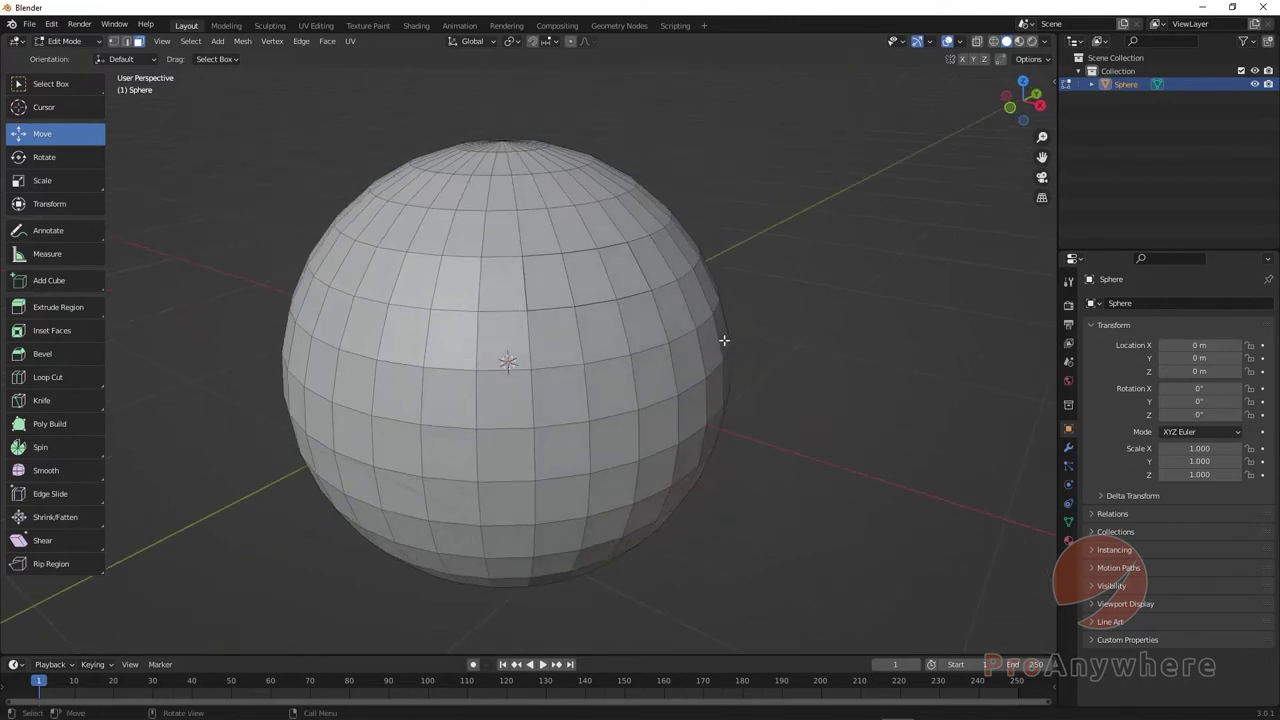
left_click(66, 41)
left_click(60, 47)
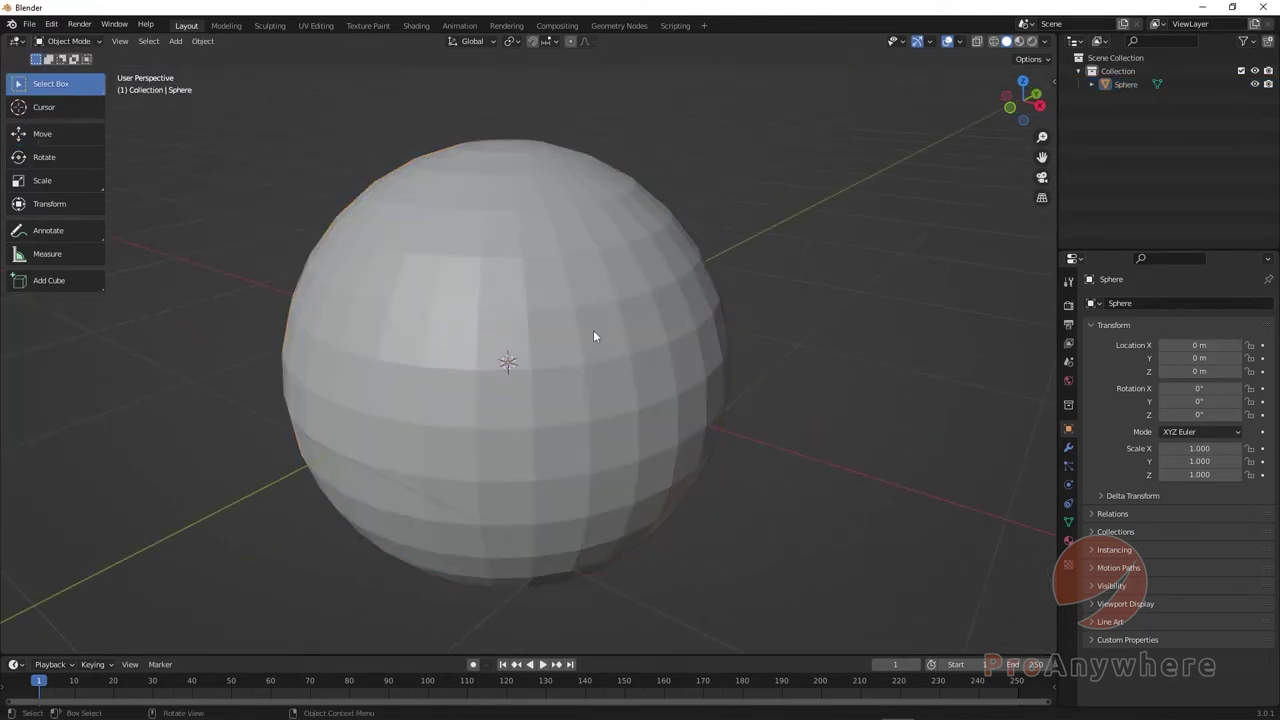
left_click(66, 41)
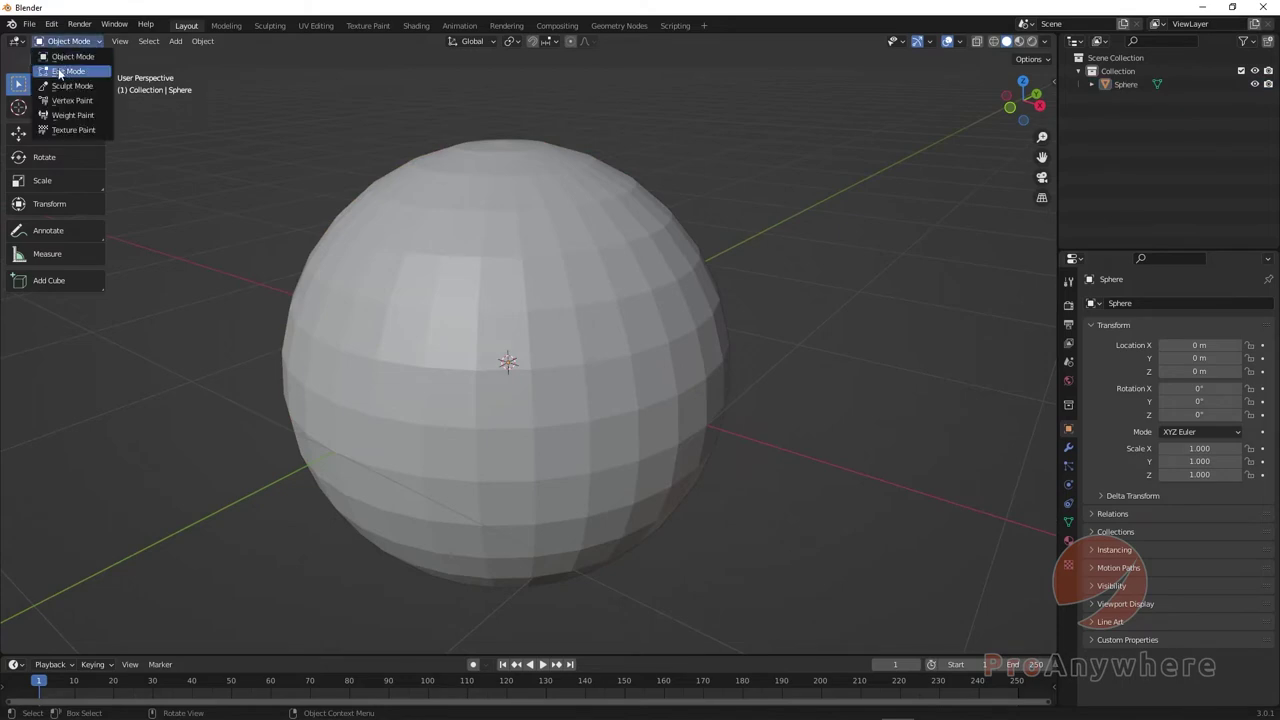
left_click(65, 71)
left_click(580, 275)
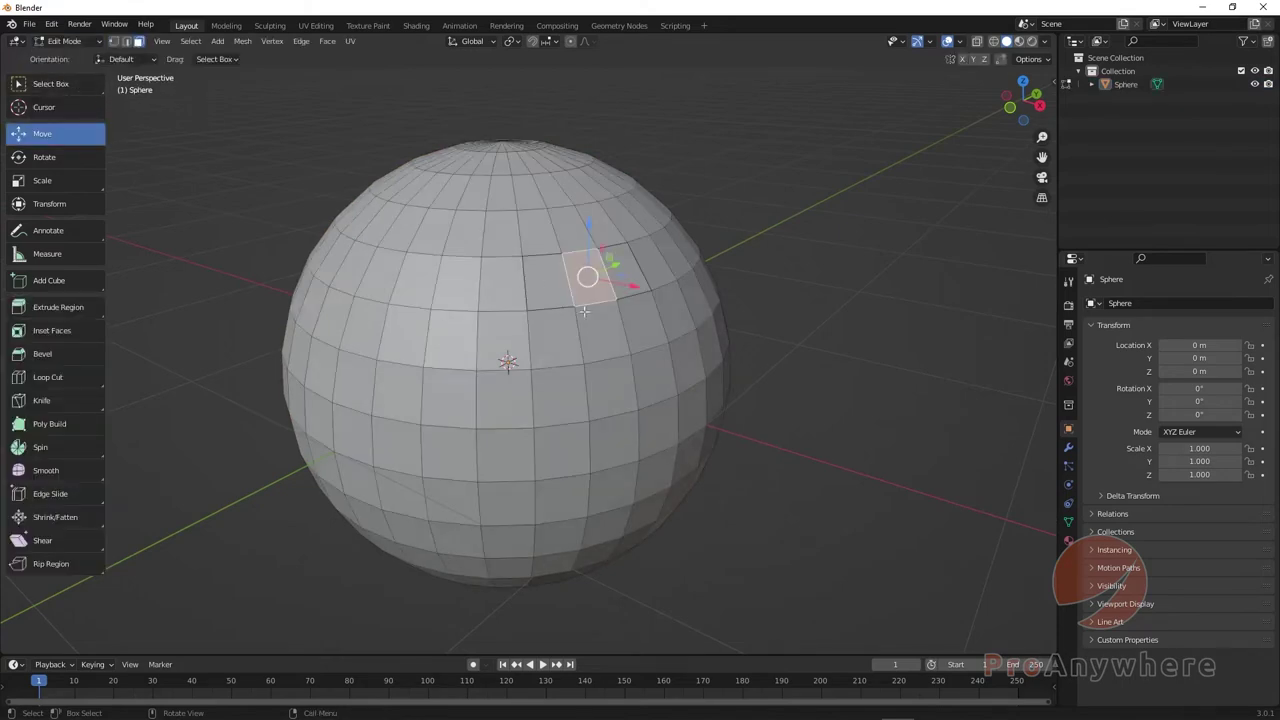
middle_click_drag(590, 340, 690, 302)
key("e")
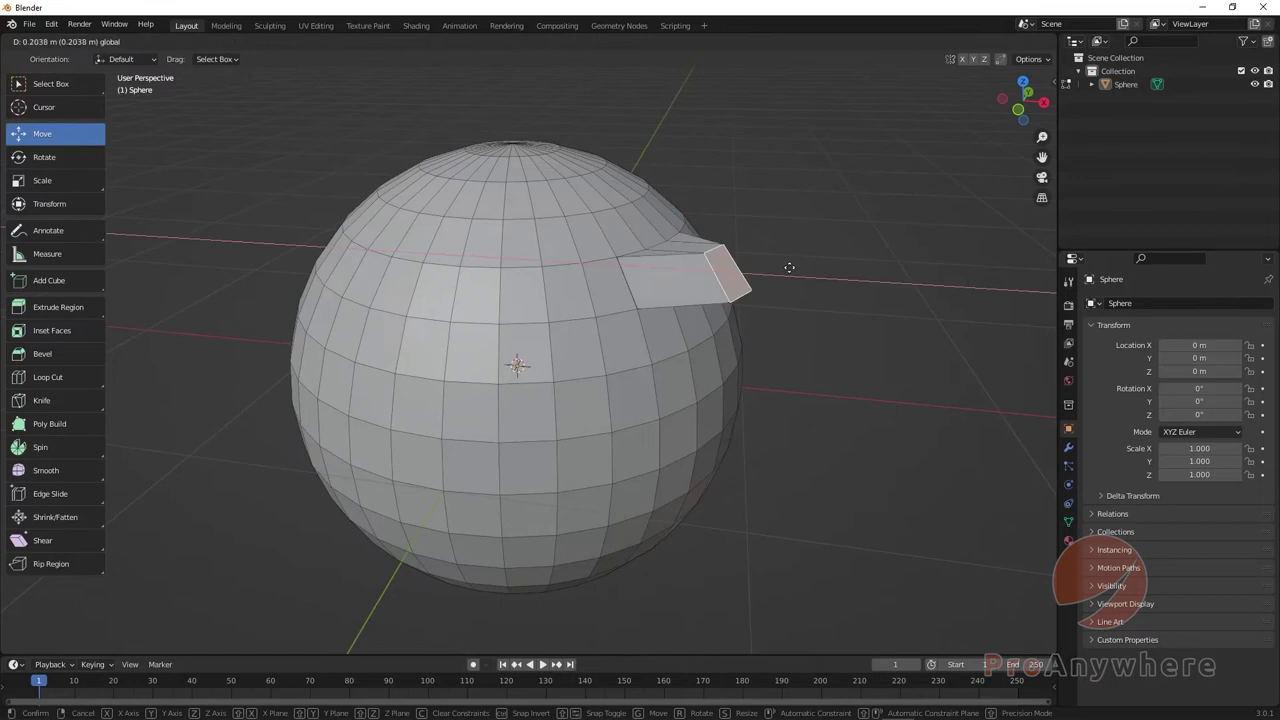
left_click(836, 276)
middle_click_drag(836, 276, 679, 345)
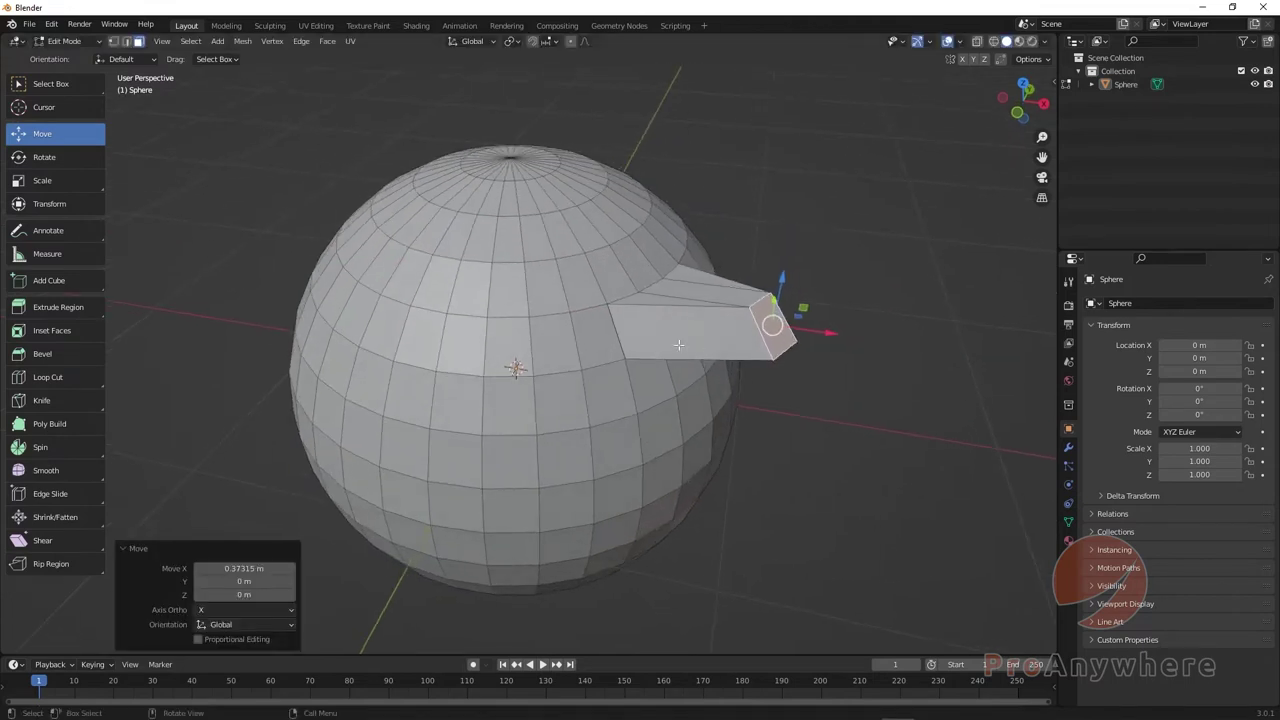
middle_click_drag(599, 352, 620, 380)
left_click(619, 367)
key("e")
key("Return")
key("ctrl+z")
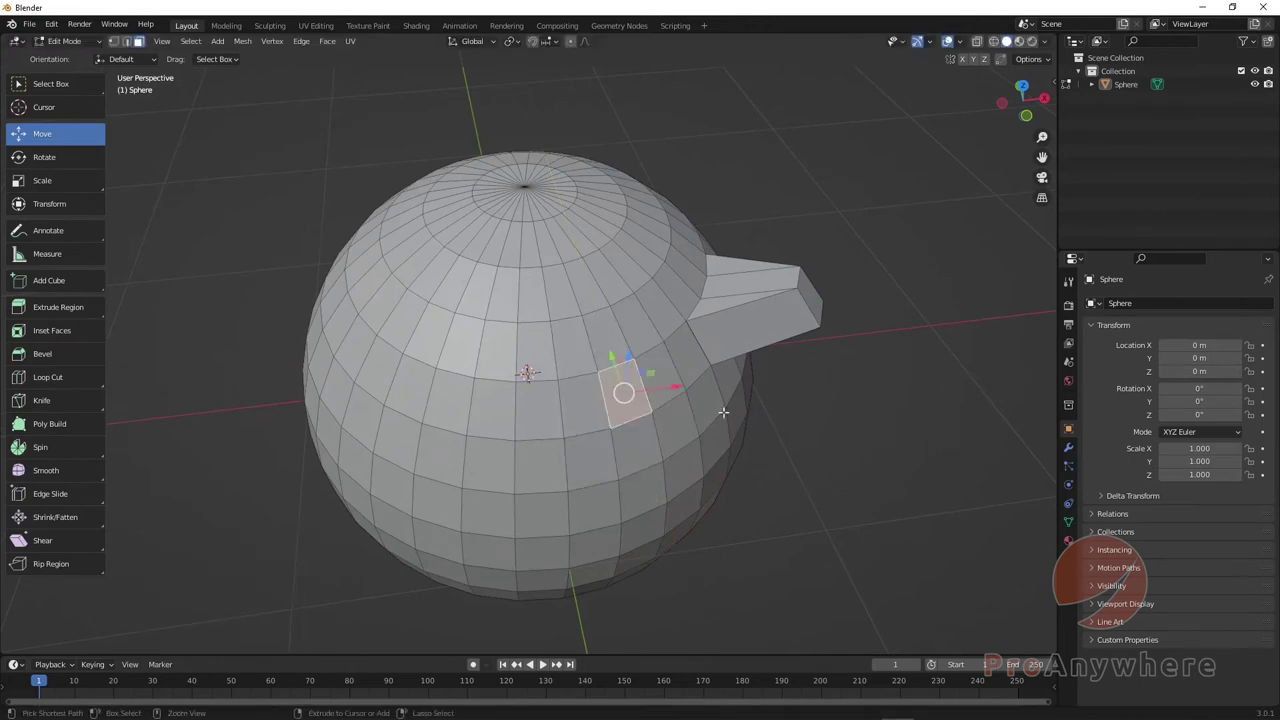
middle_click_drag(723, 400, 735, 318)
key("ctrl+z")
key("ctrl+z")
key("e")
left_click(896, 314)
left_click(572, 388)
left_click(638, 364, "shift")
left_click(654, 400, "shift")
key("e")
left_click(640, 450)
key("ctrl+z")
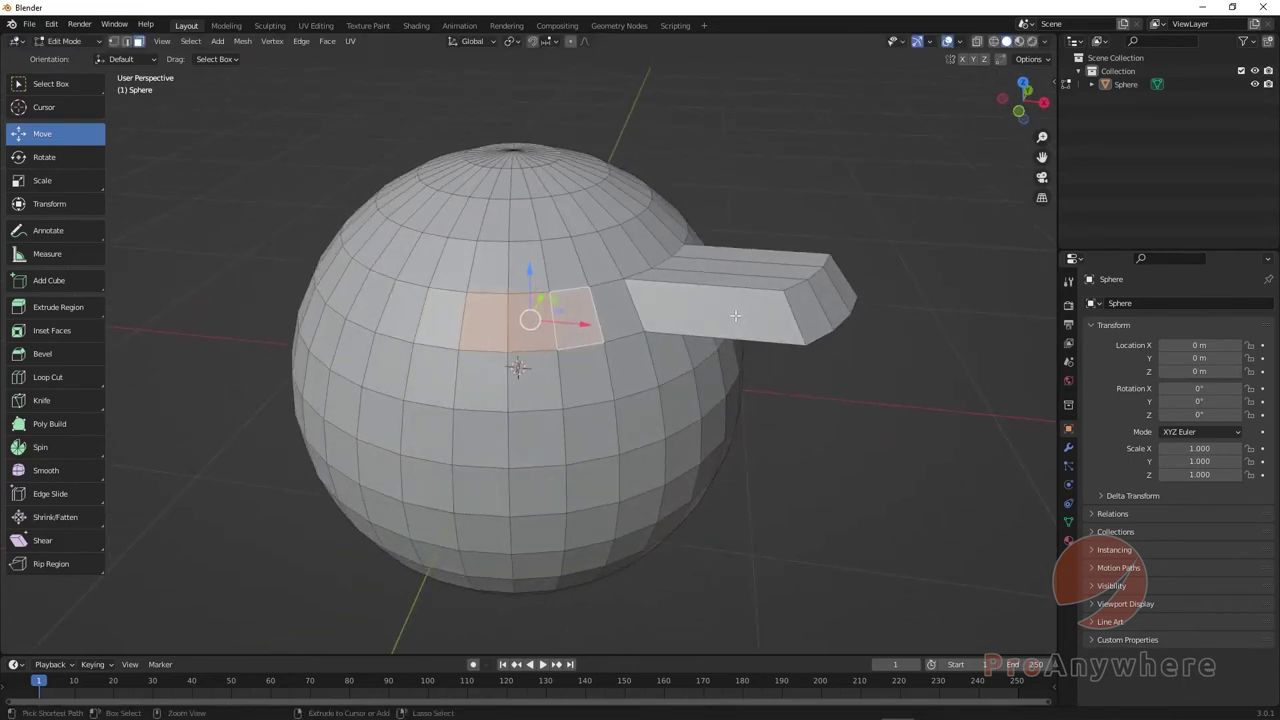
key("ctrl+z")
key("ctrl+z")
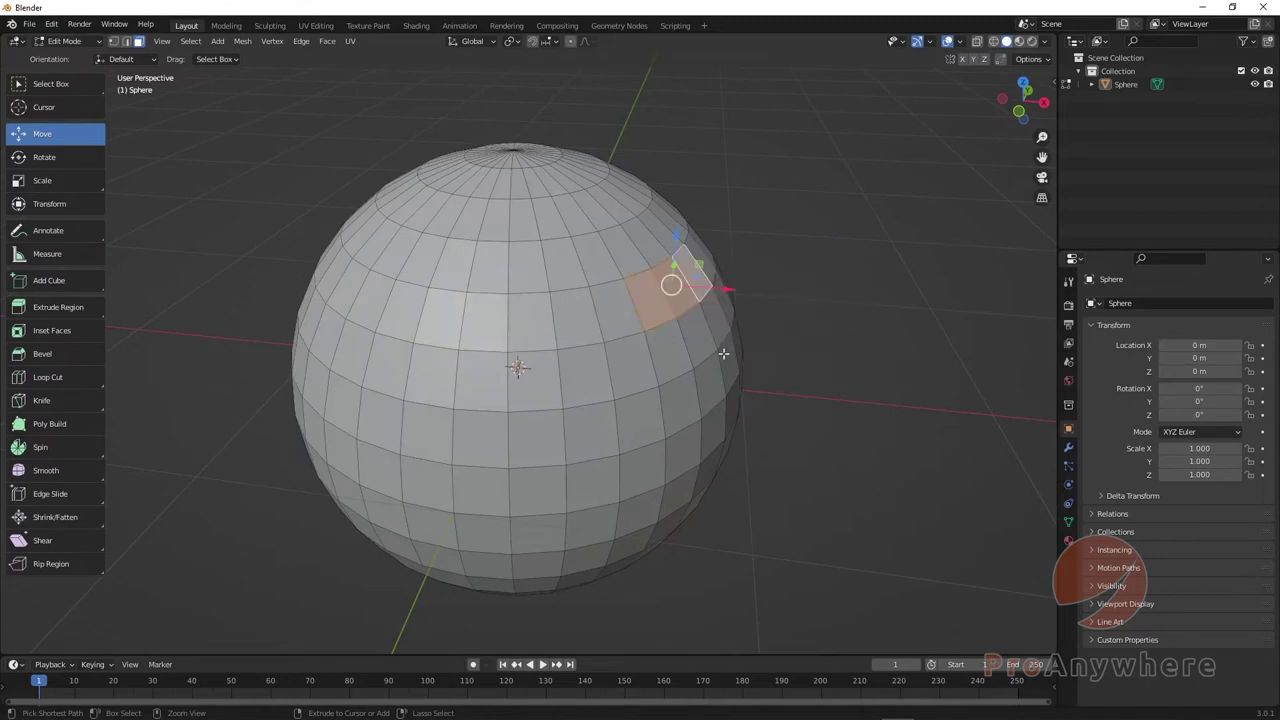
scroll(726, 349, "down", 3)
middle_click_drag(726, 349, 660, 339)
left_click_drag(808, 264, 840, 320)
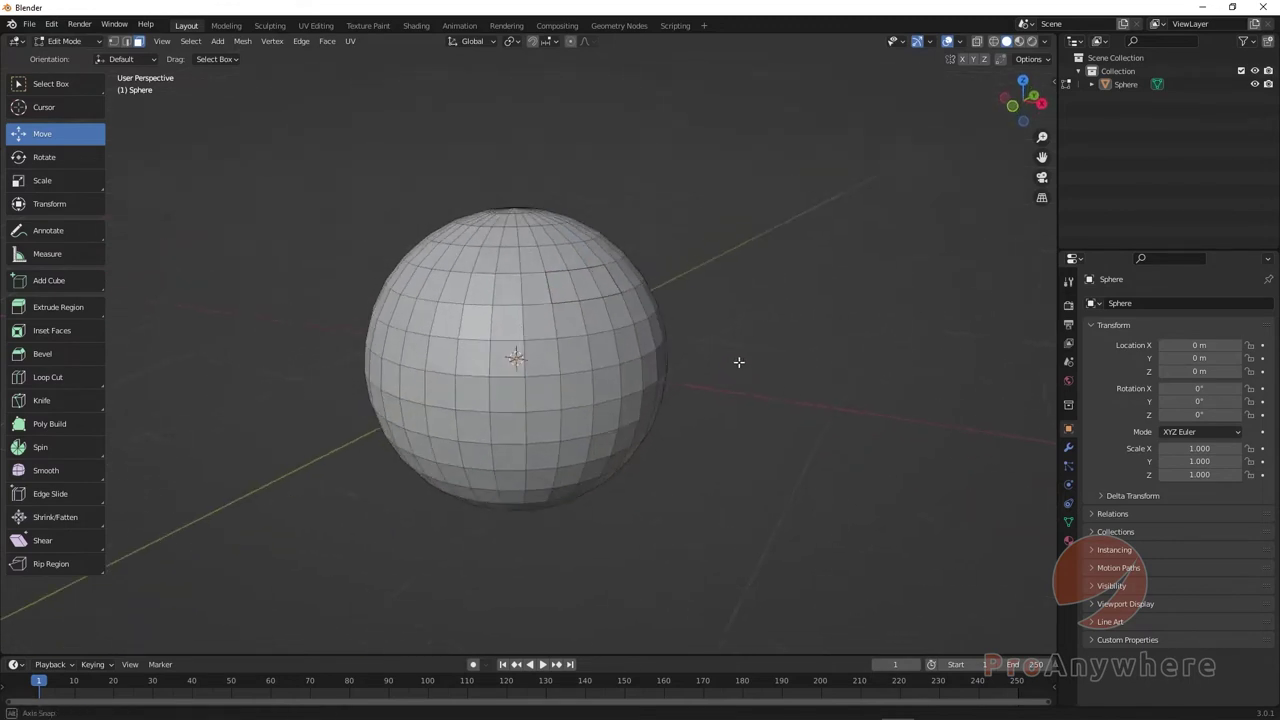
scroll(737, 363, "down", 2)
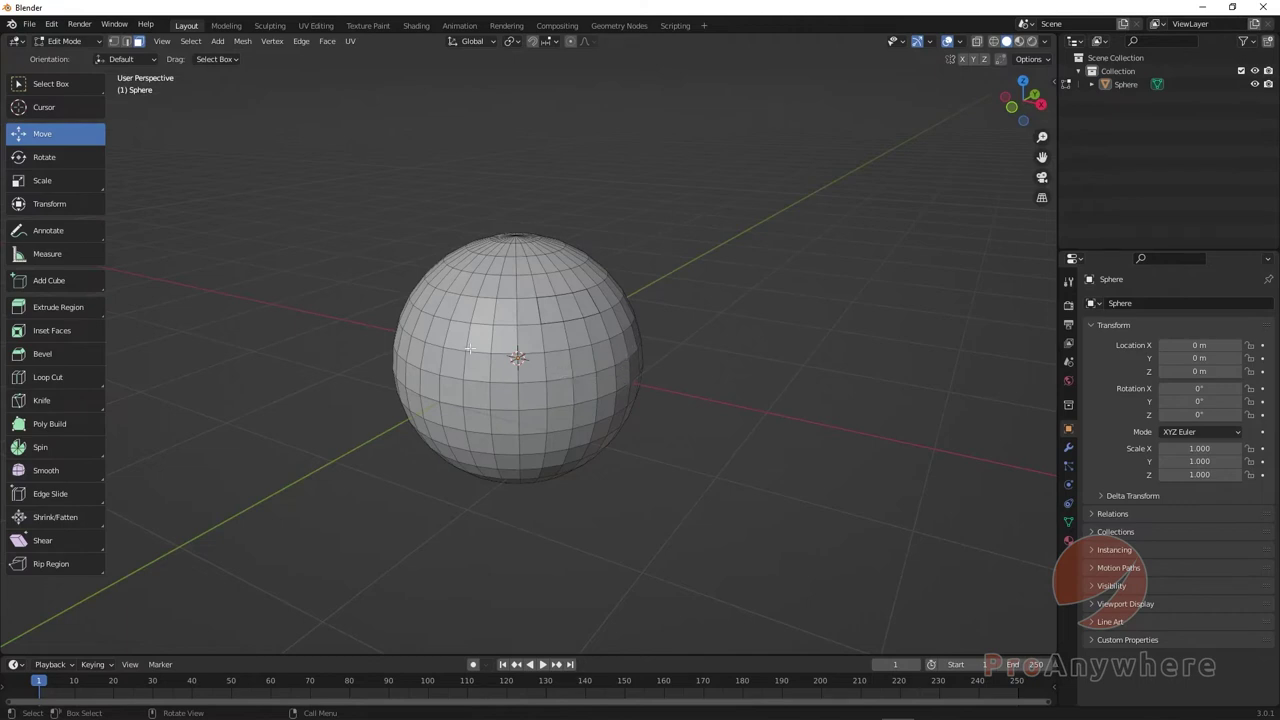
Step: Switch to vertex select mode and select every vertex of the sphere
left_click(114, 41)
left_click(190, 42)
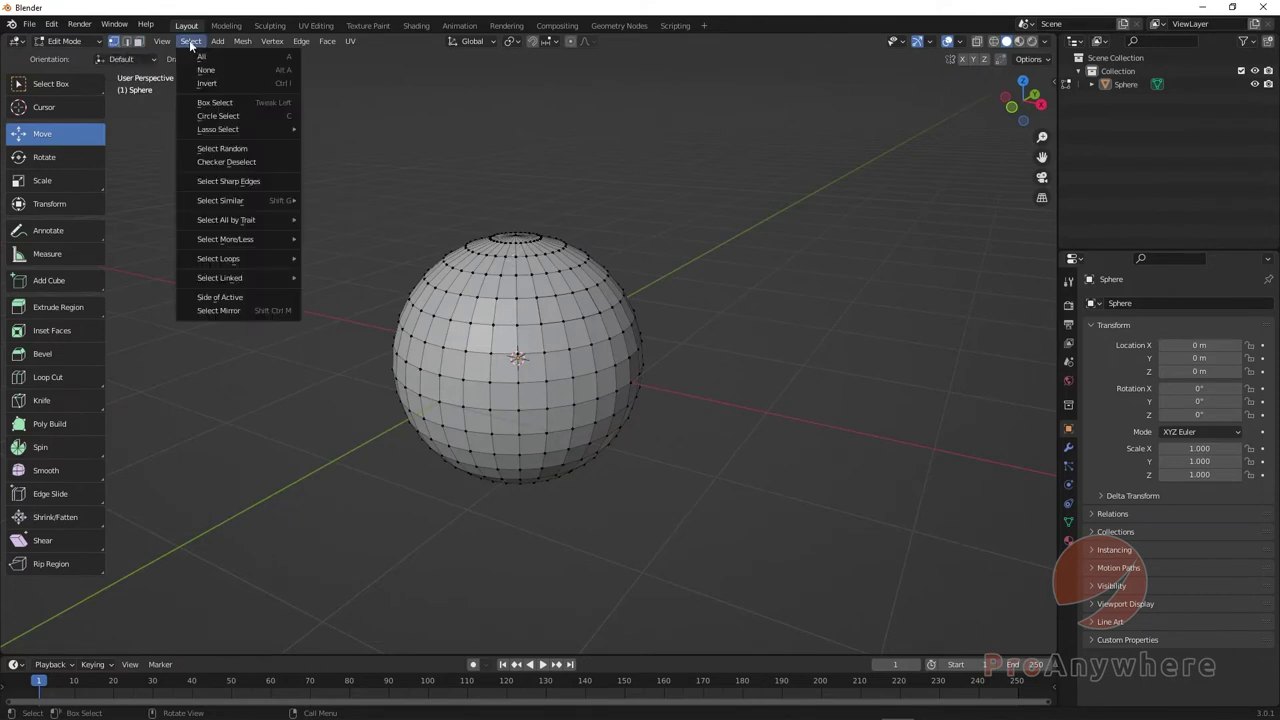
left_click(199, 57)
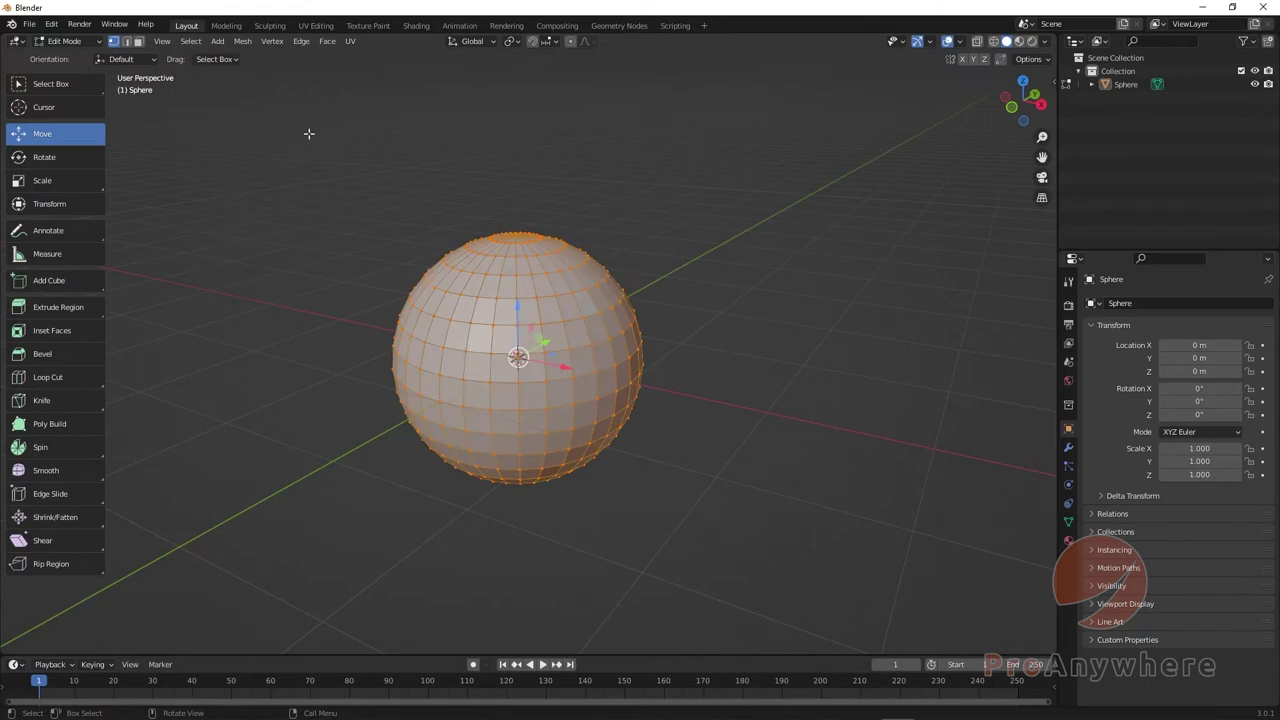
Step: Run Mesh > Merge > By Distance at 0.0001 m, removing 8 duplicate vertices
left_click(247, 42)
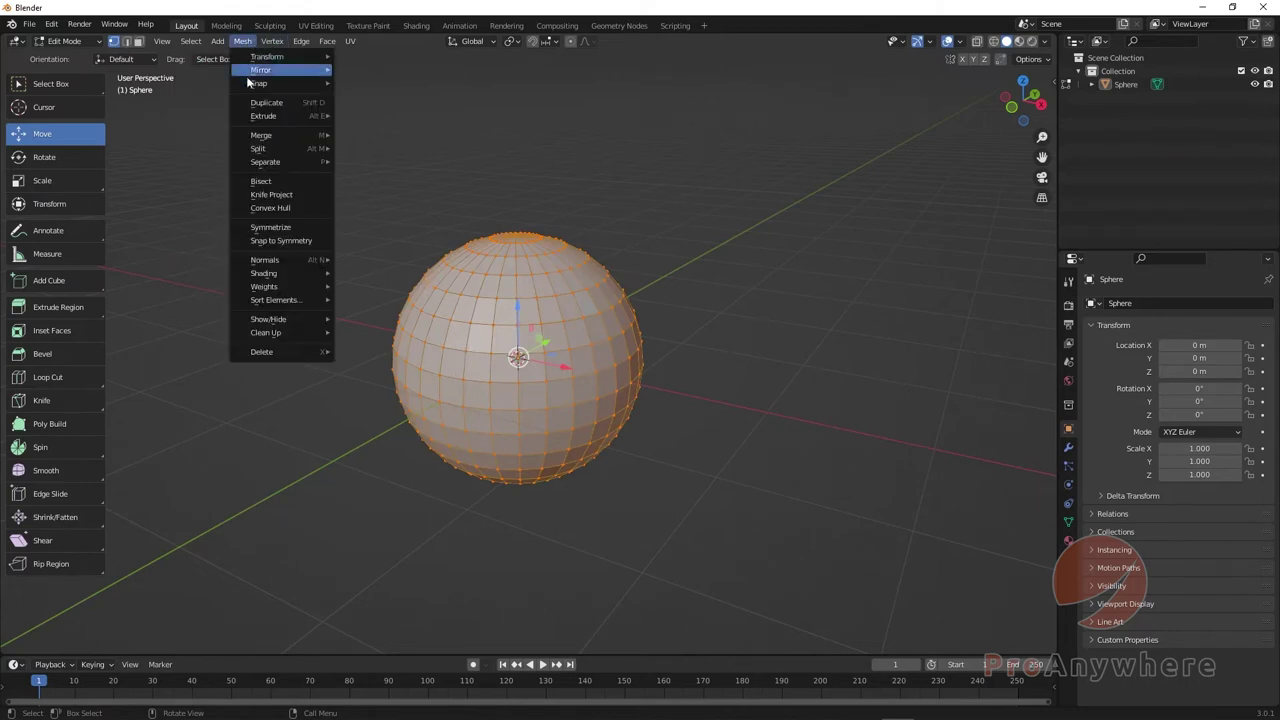
mouse_move(255, 136)
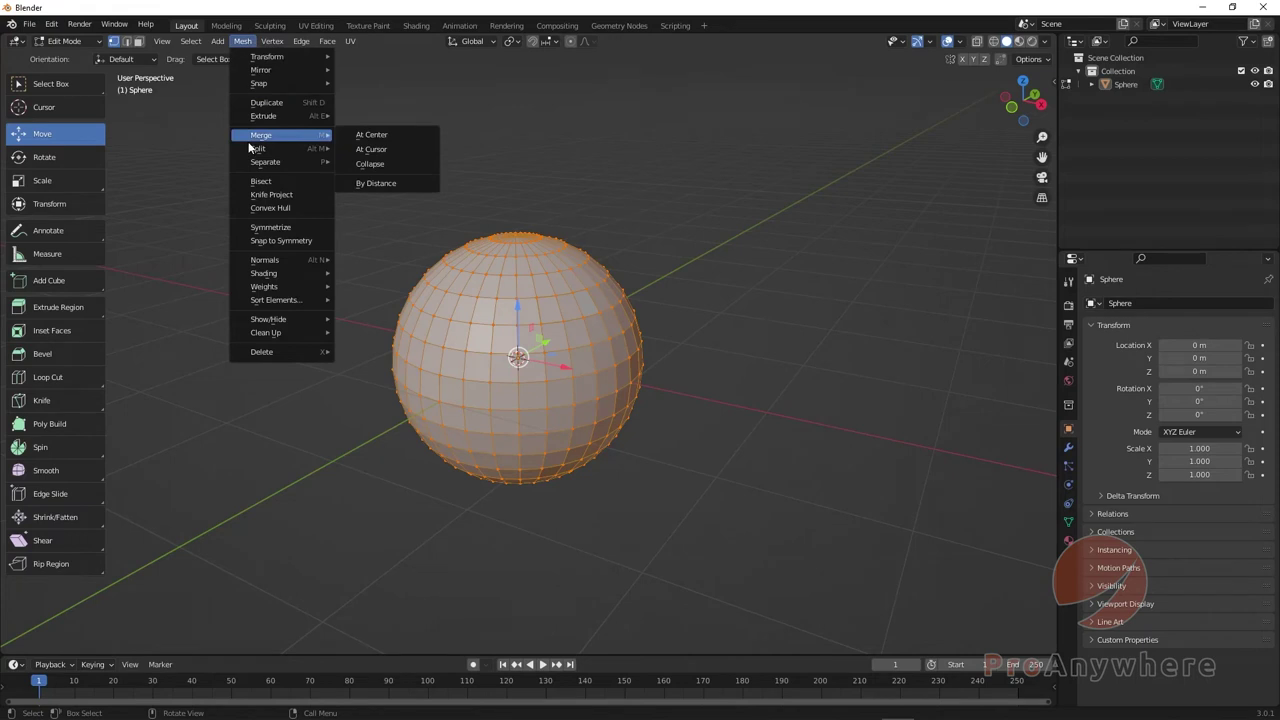
left_click(376, 184)
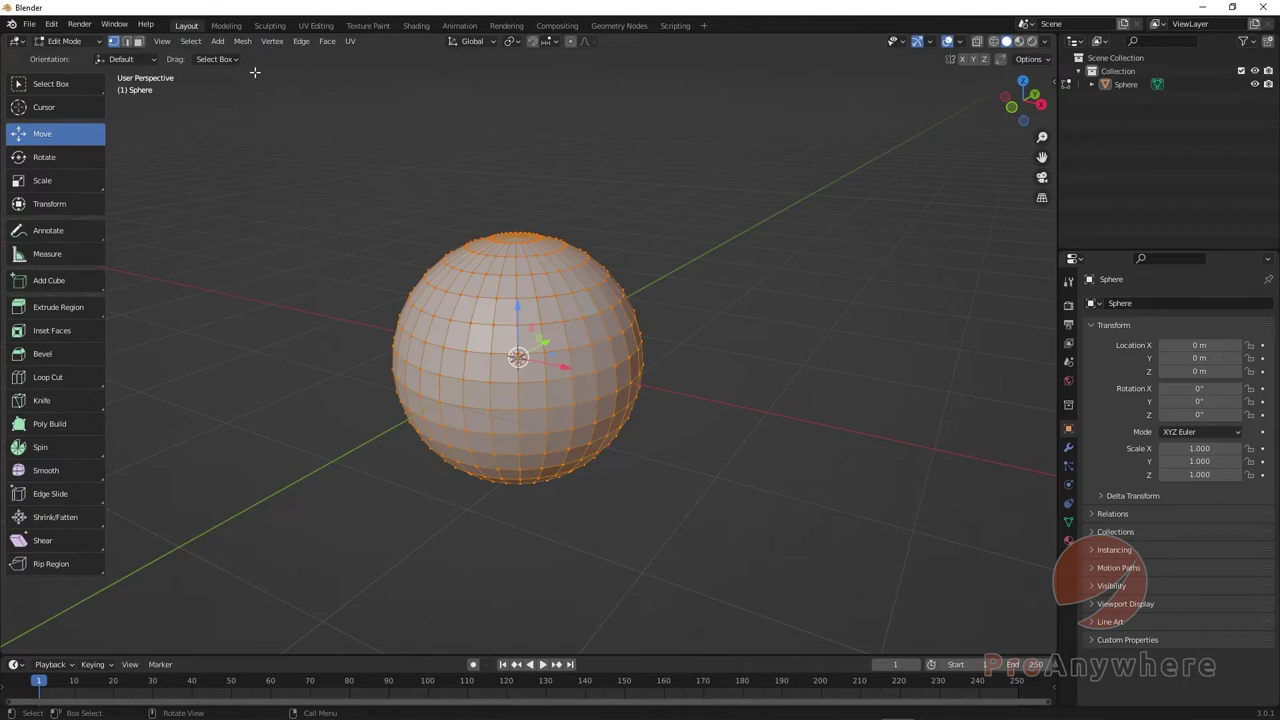
left_click(242, 41)
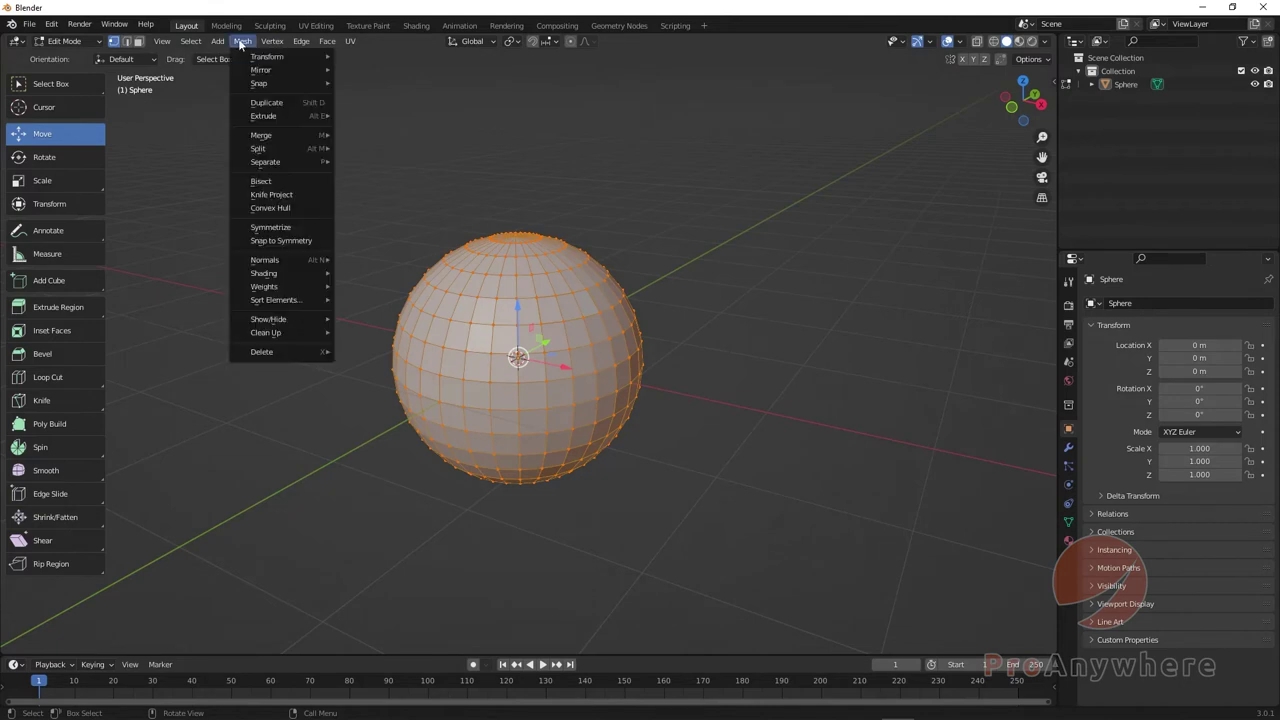
mouse_move(262, 136)
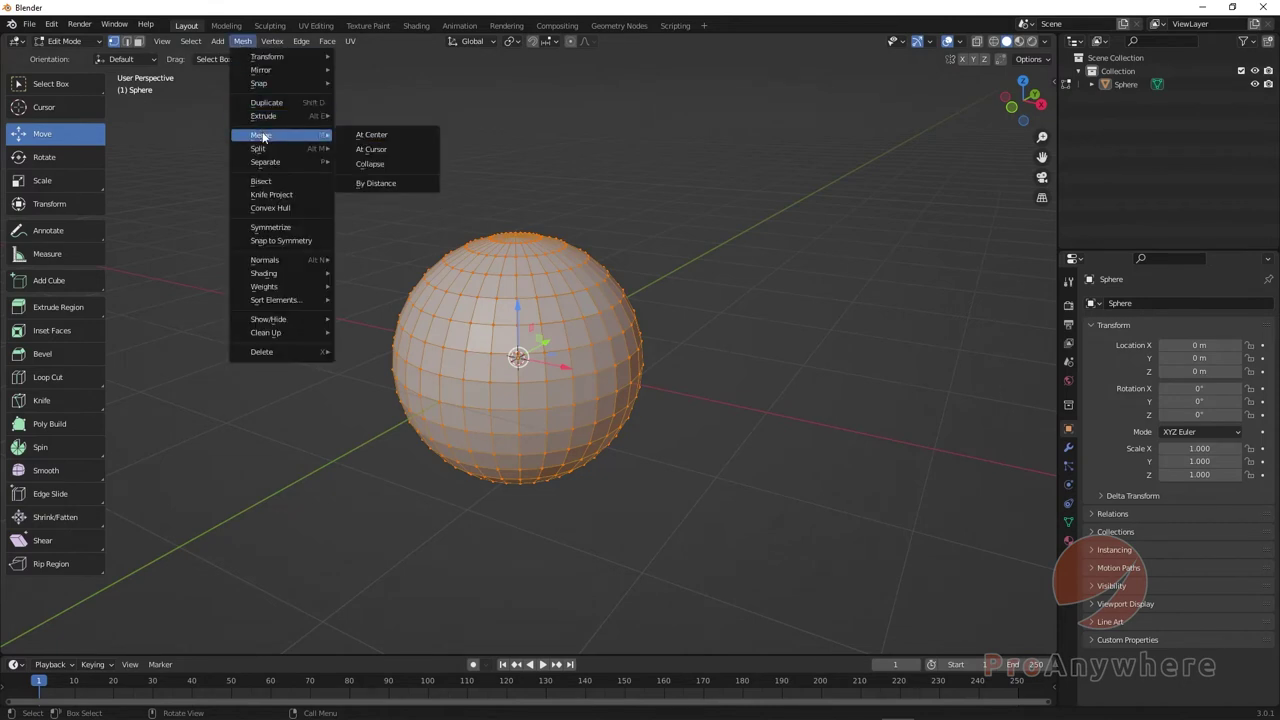
left_click(374, 183)
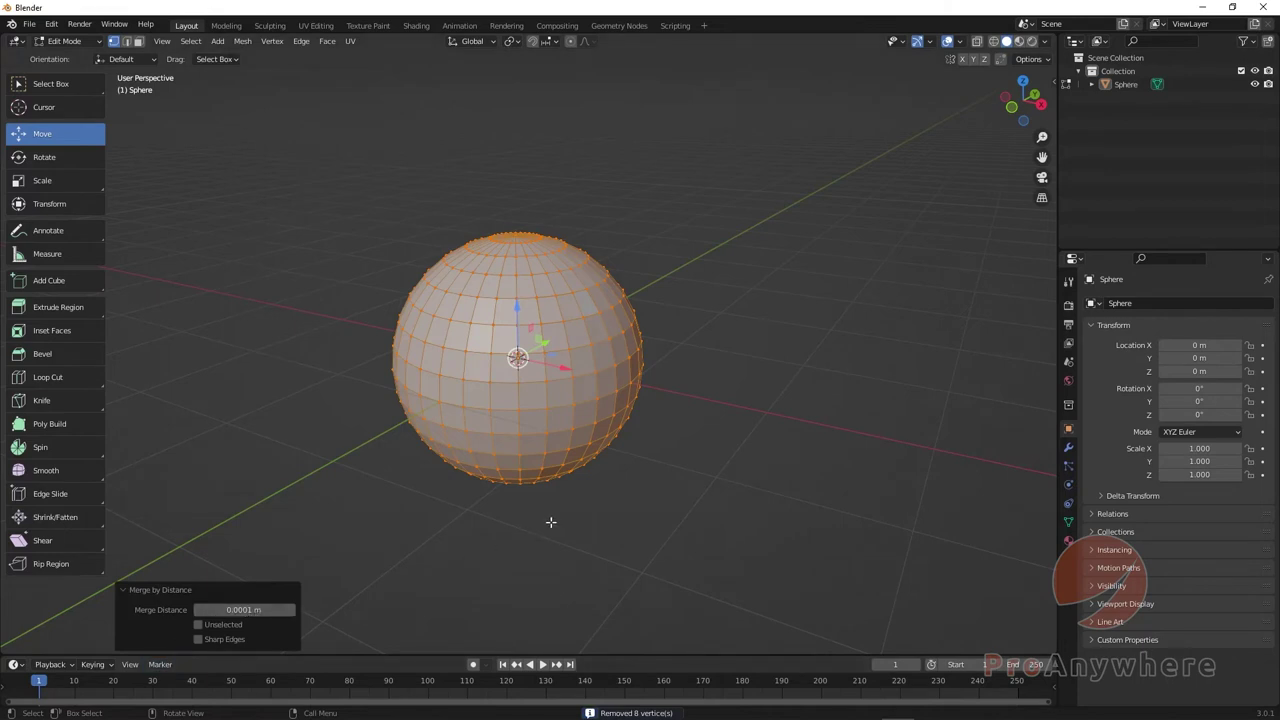
scroll(545, 523, "up", 5)
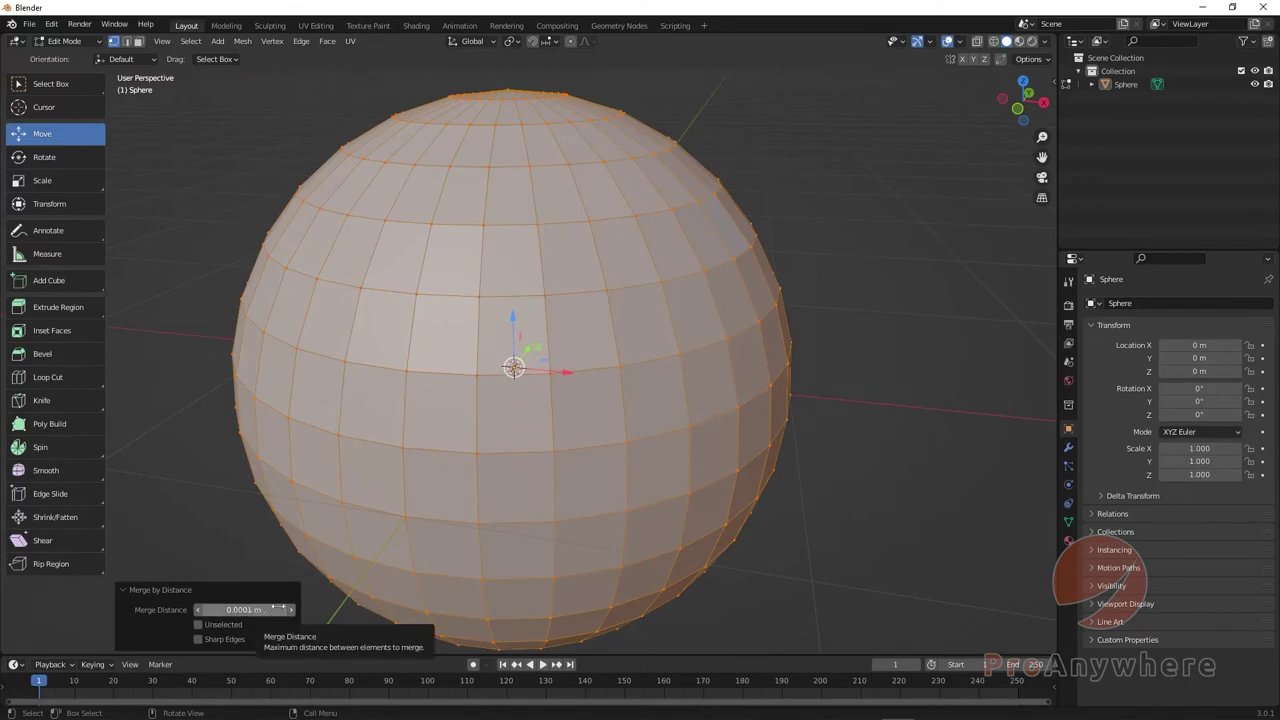
Step: Deselect all, switch to face select mode and pick two adjacent faces on the upper sphere
middle_click_drag(632, 378, 676, 372)
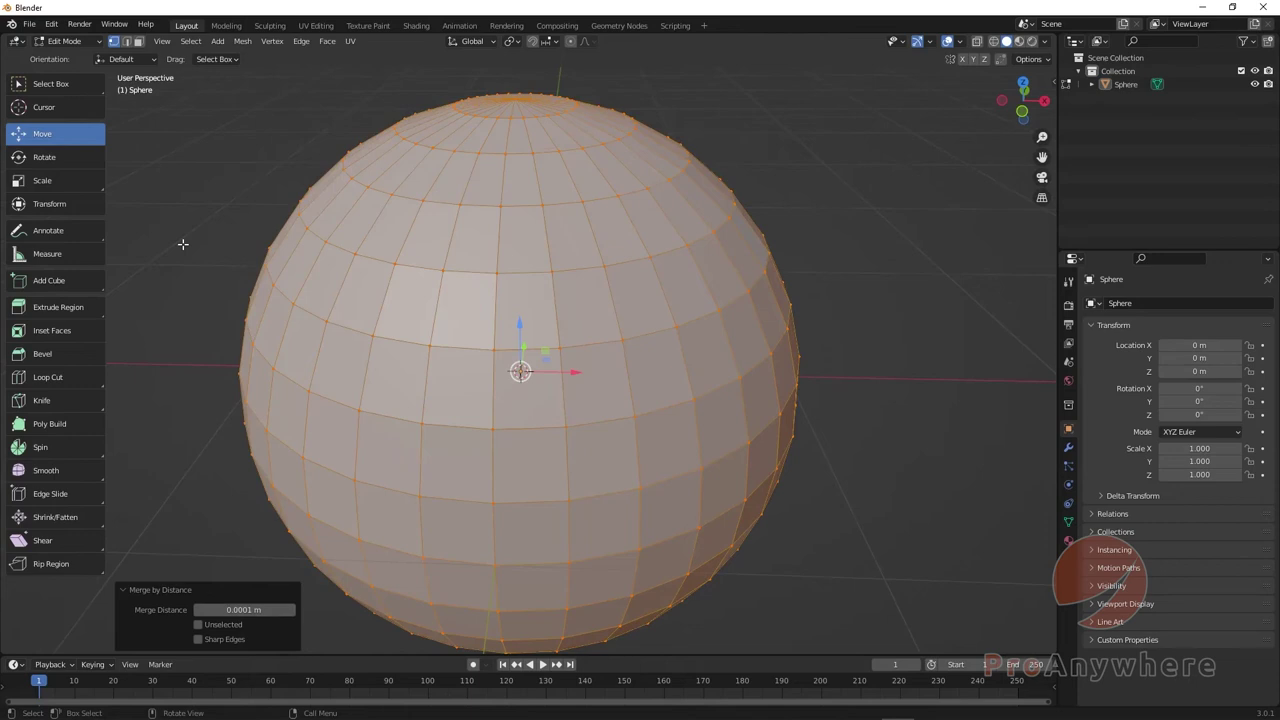
key("alt+a")
scroll(638, 359, "down", 3)
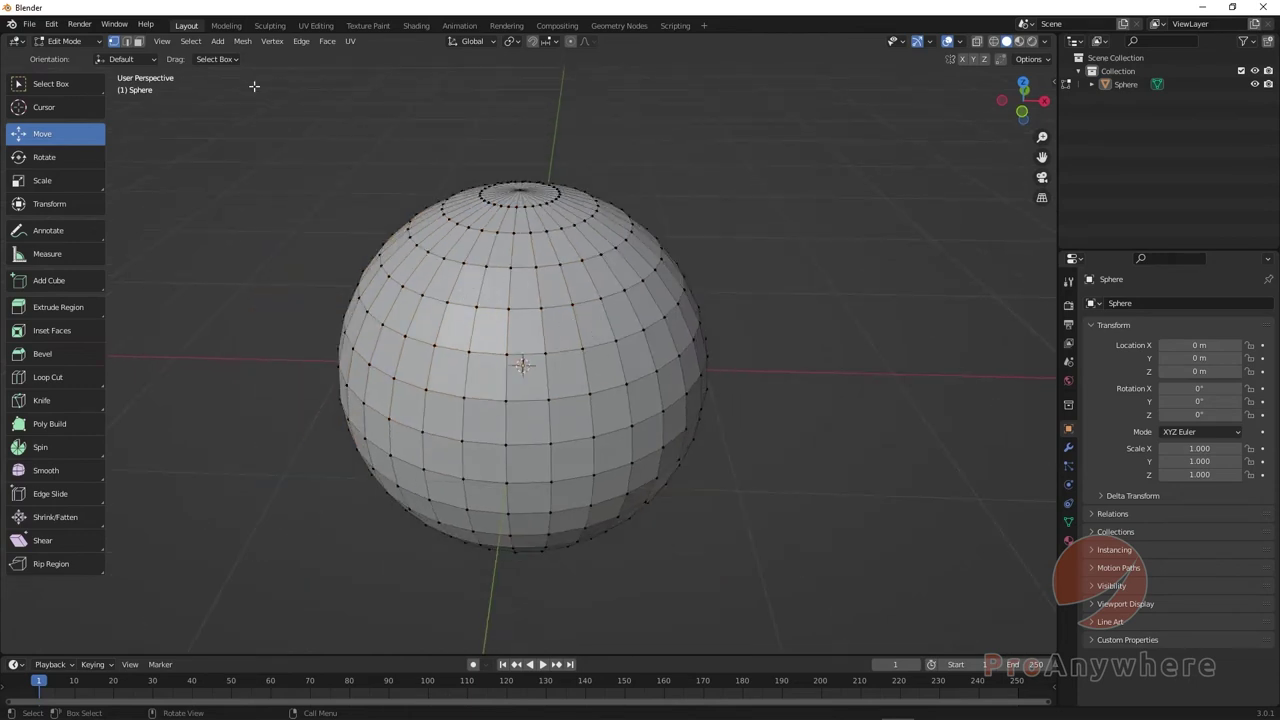
left_click(138, 41)
scroll(600, 375, "up", 3)
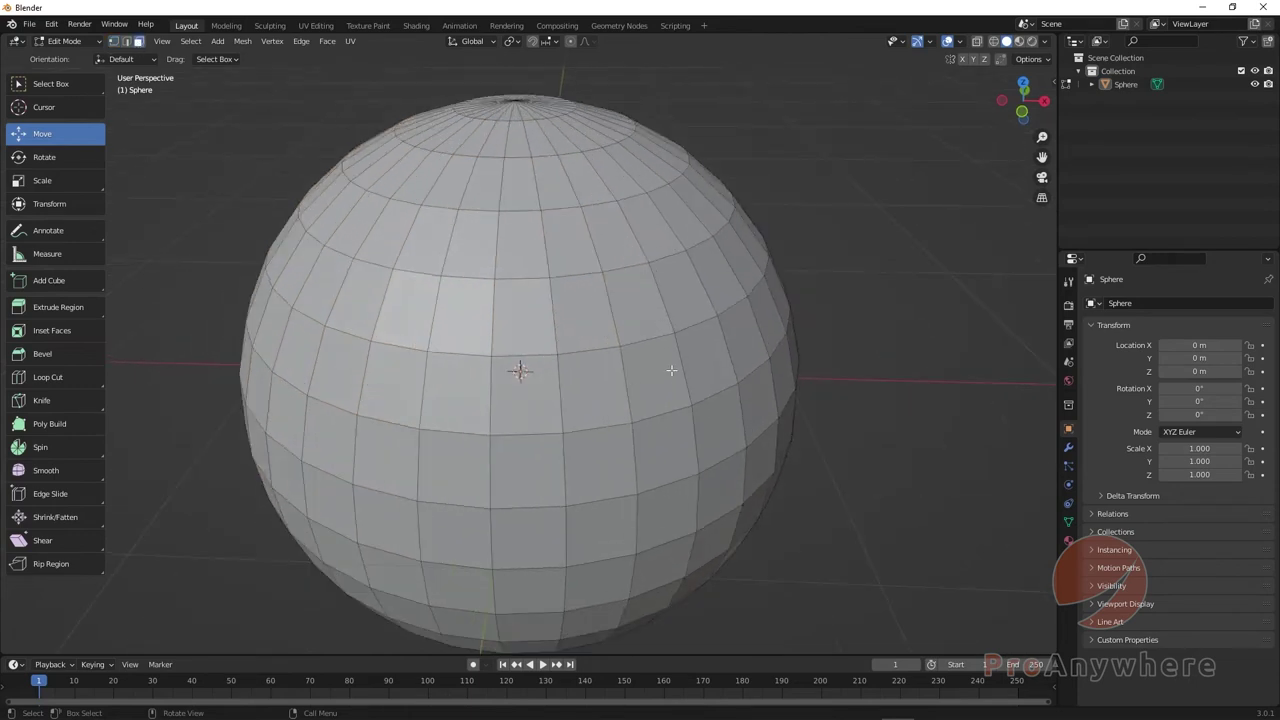
scroll(652, 343, "down", 1)
left_click(568, 279)
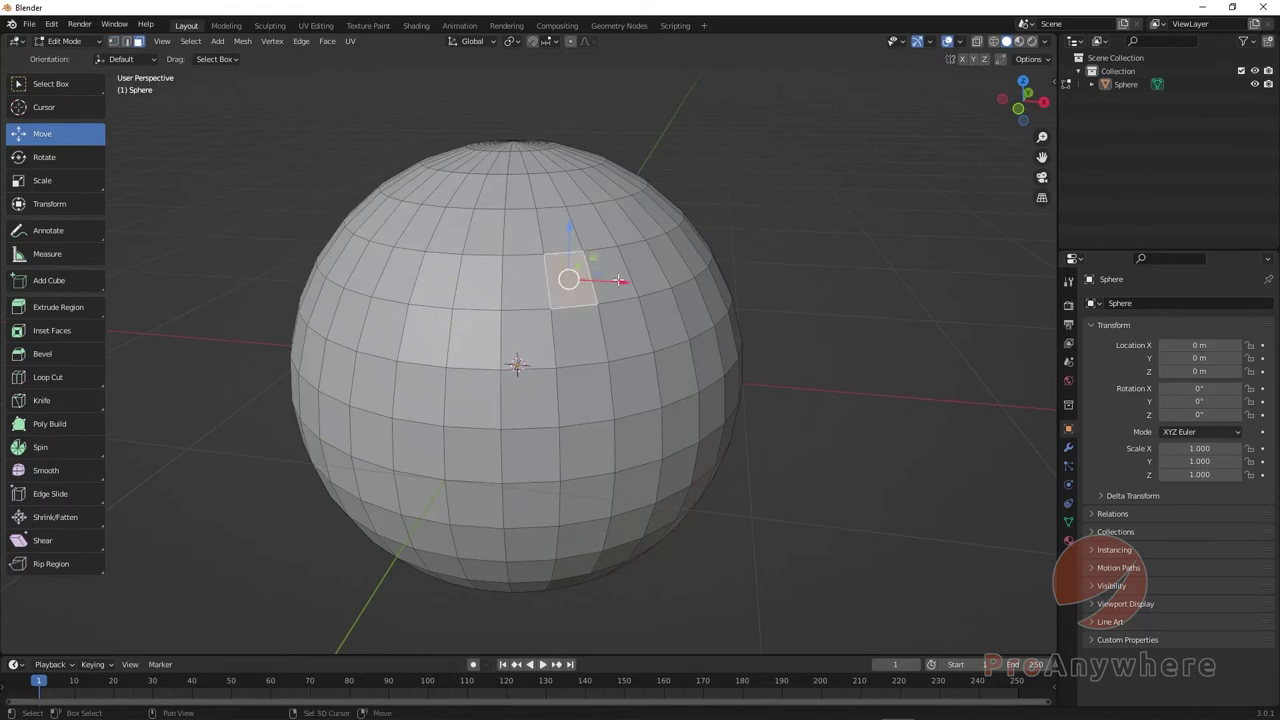
left_click(637, 267, "shift")
Step: Push the two faces inward and then outward, undoing each so the sphere stays round
middle_click_drag(637, 267, 646, 312)
middle_click_drag(630, 362, 597, 378)
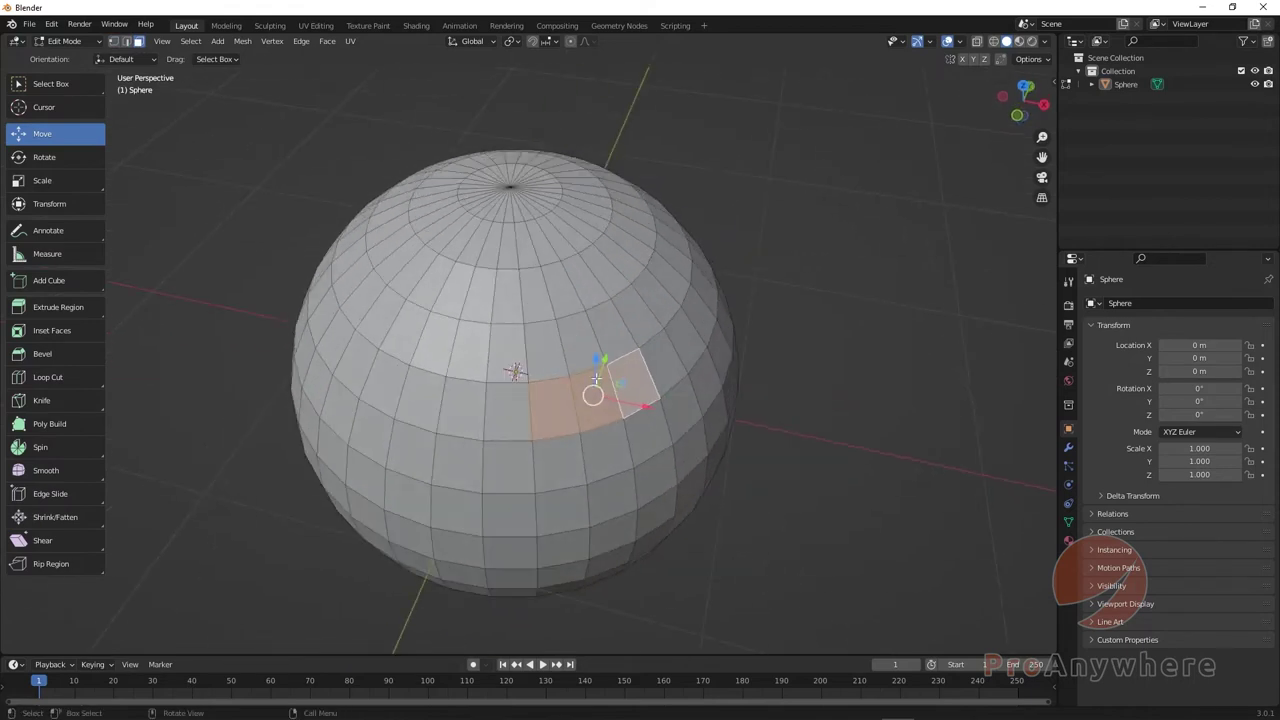
left_click_drag(596, 356, 565, 405)
key("ctrl+z")
middle_click_drag(594, 391, 667, 432)
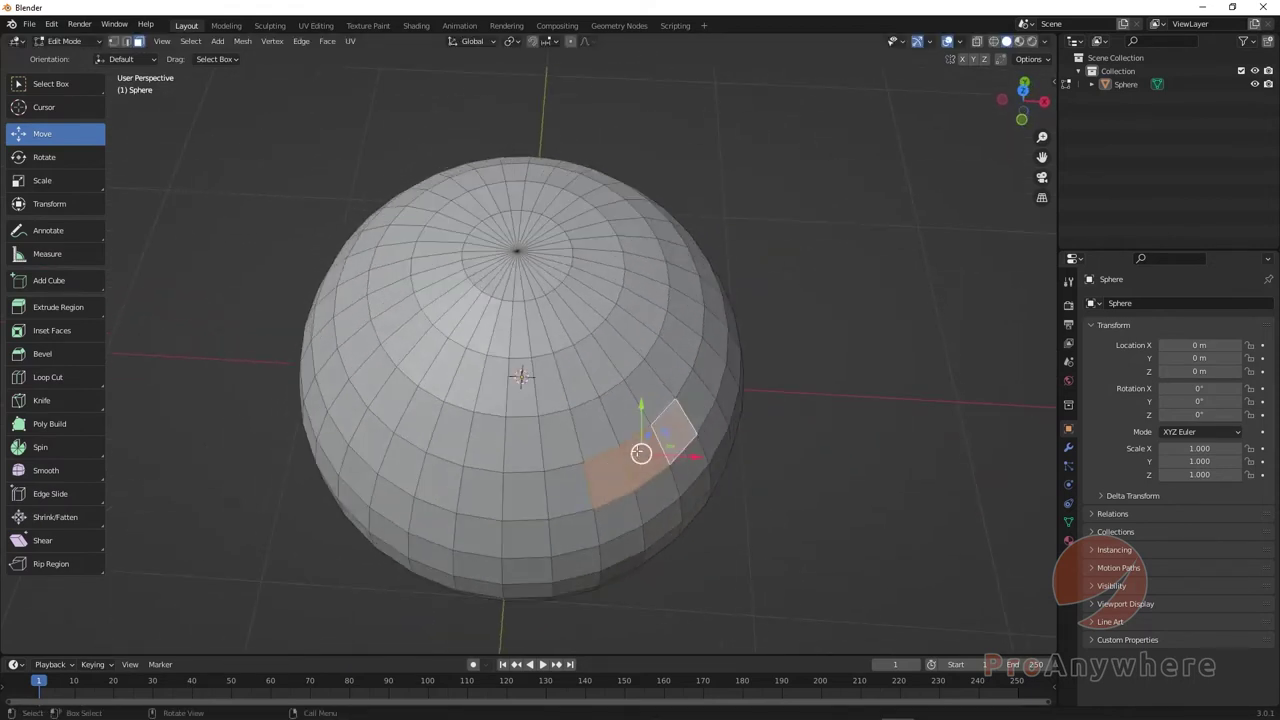
left_click_drag(667, 432, 716, 480)
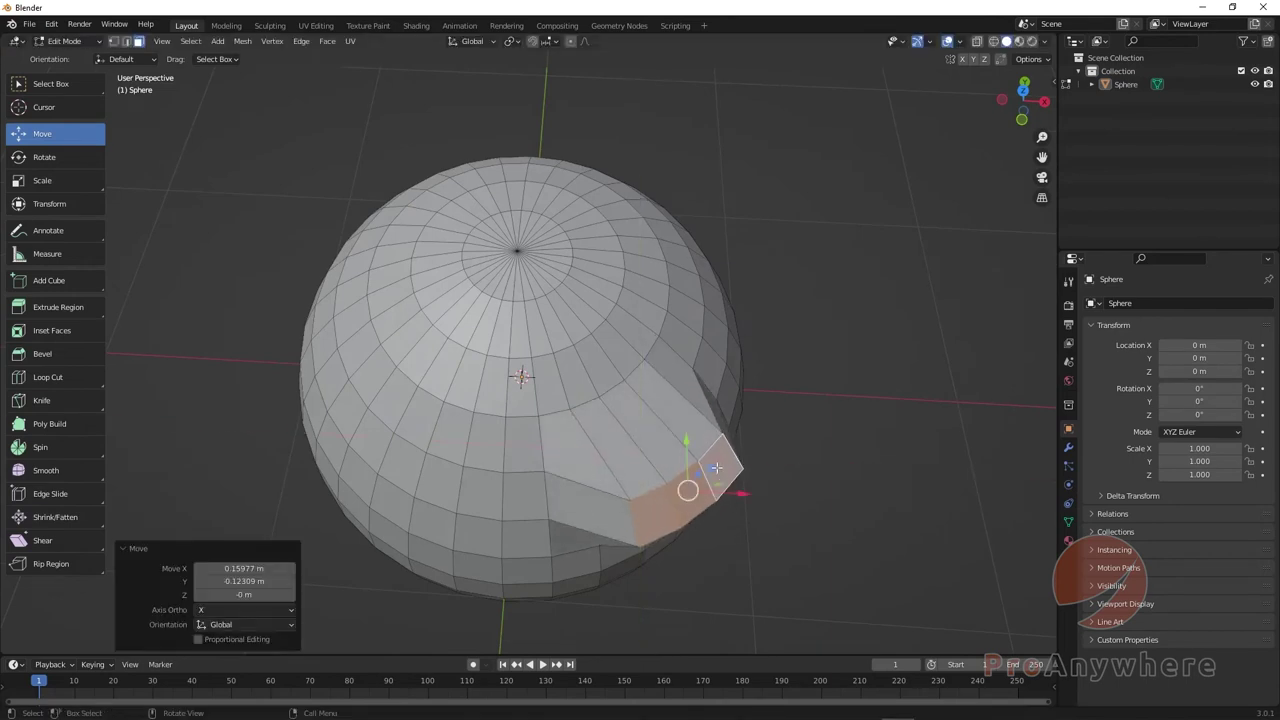
key("ctrl+z")
middle_click_drag(716, 480, 581, 452)
scroll(555, 420, "down", 2)
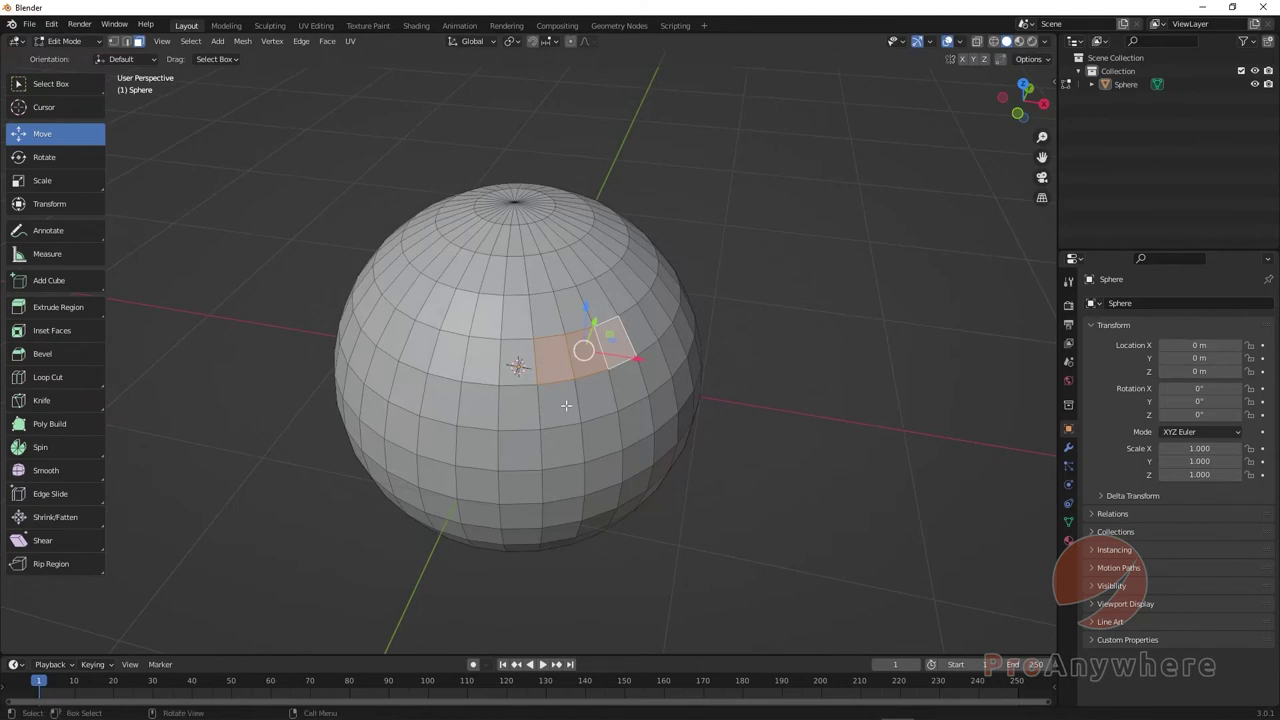
middle_click_drag(549, 331, 566, 429)
scroll(566, 429, "down", 3)
scroll(523, 363, "up", 2)
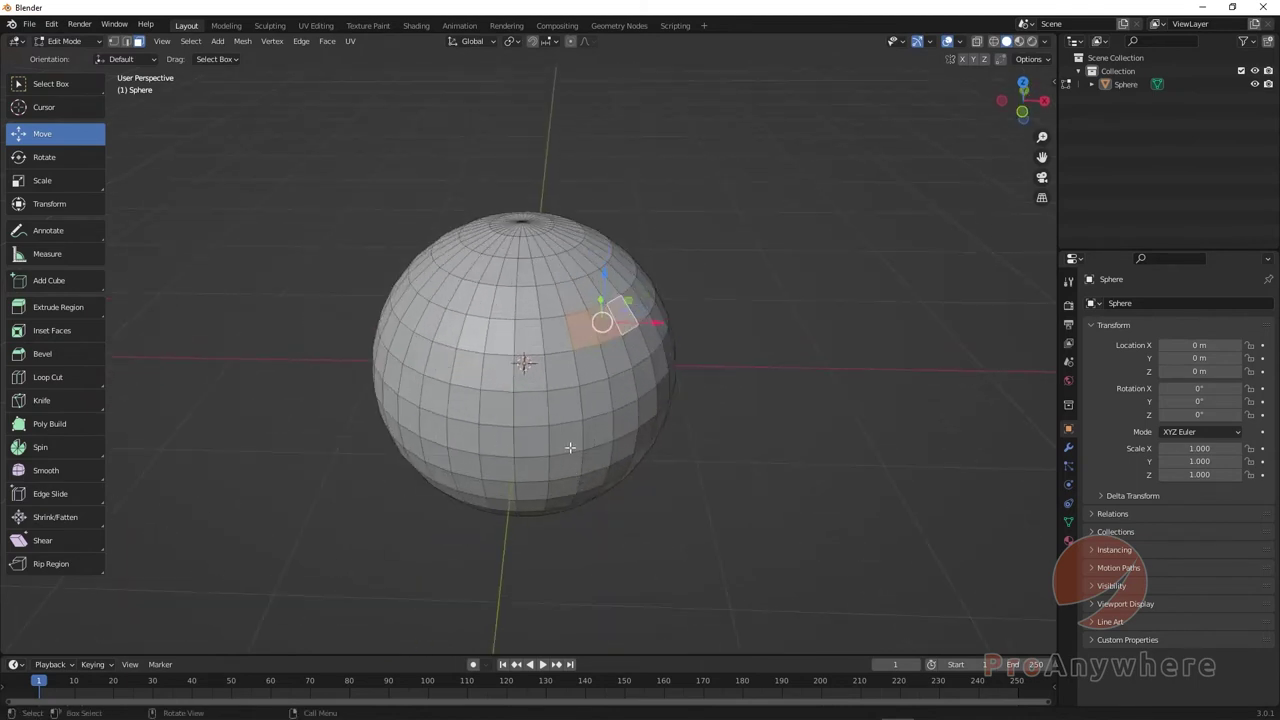
Step: With Select Box, select a block of eight faces on the sphere's front
middle_click_drag(523, 363, 580, 456)
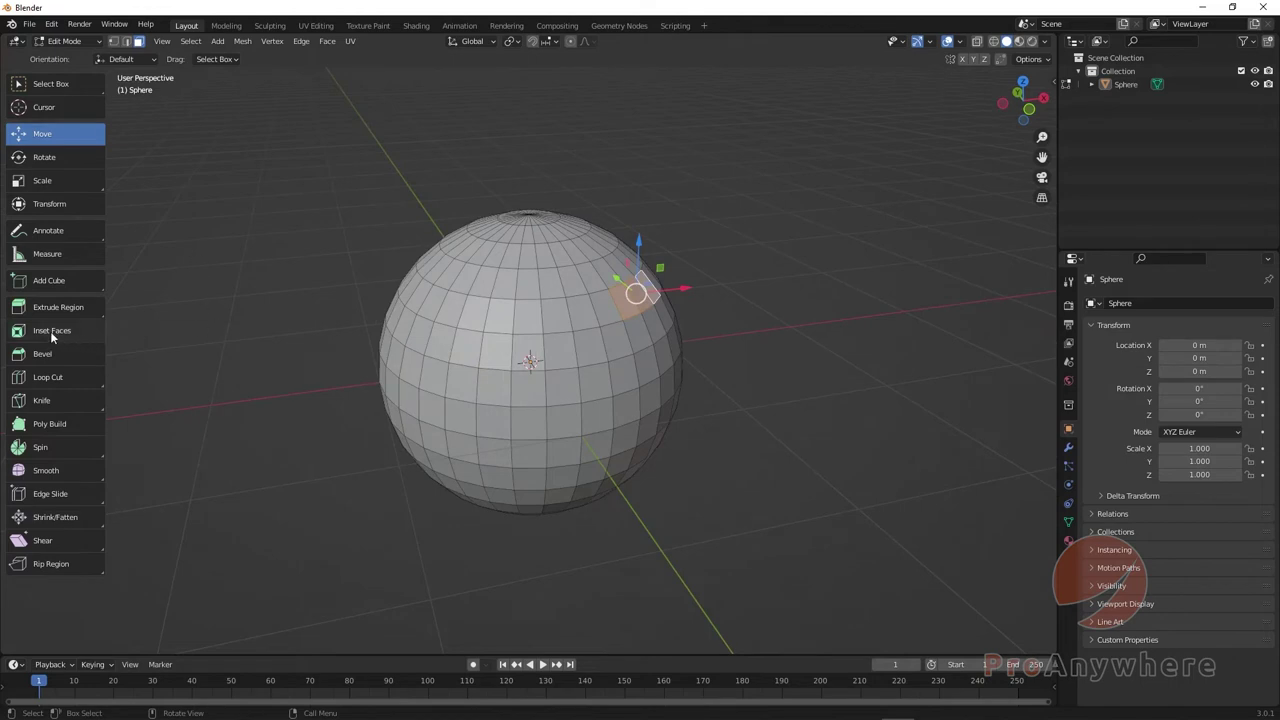
scroll(424, 369, "down", 2)
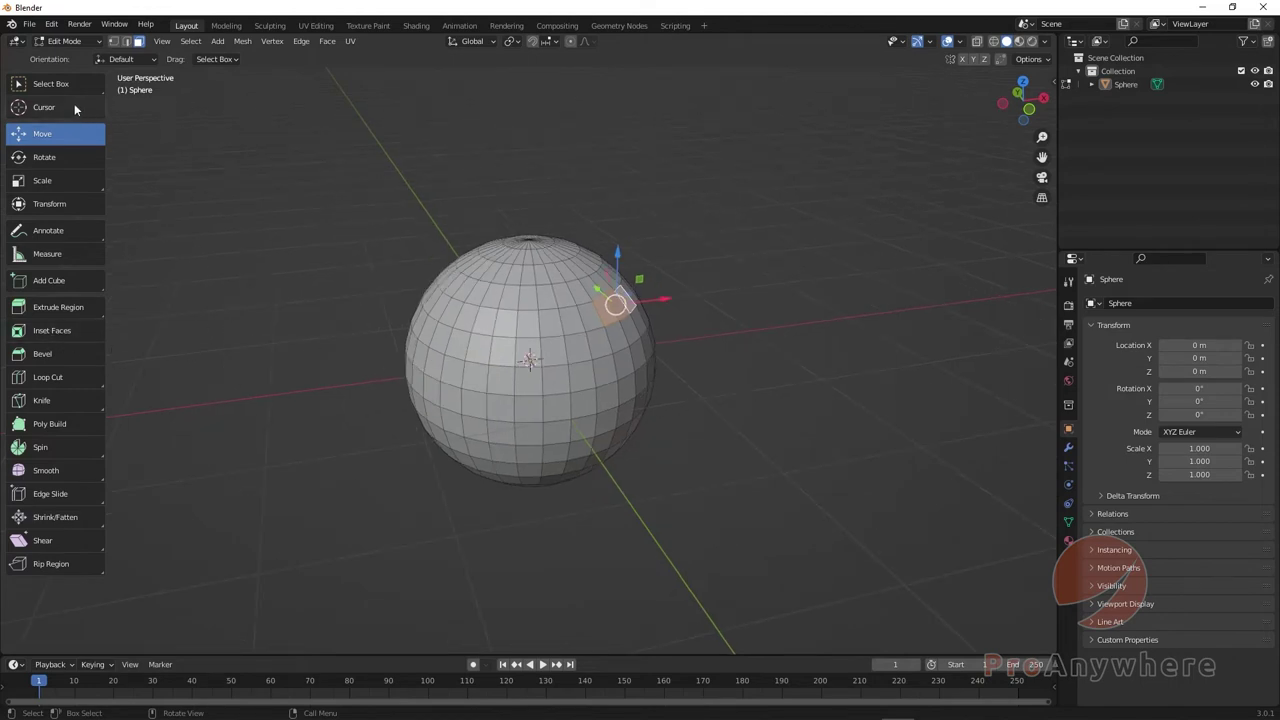
left_click(50, 84)
middle_click_drag(346, 329, 380, 331)
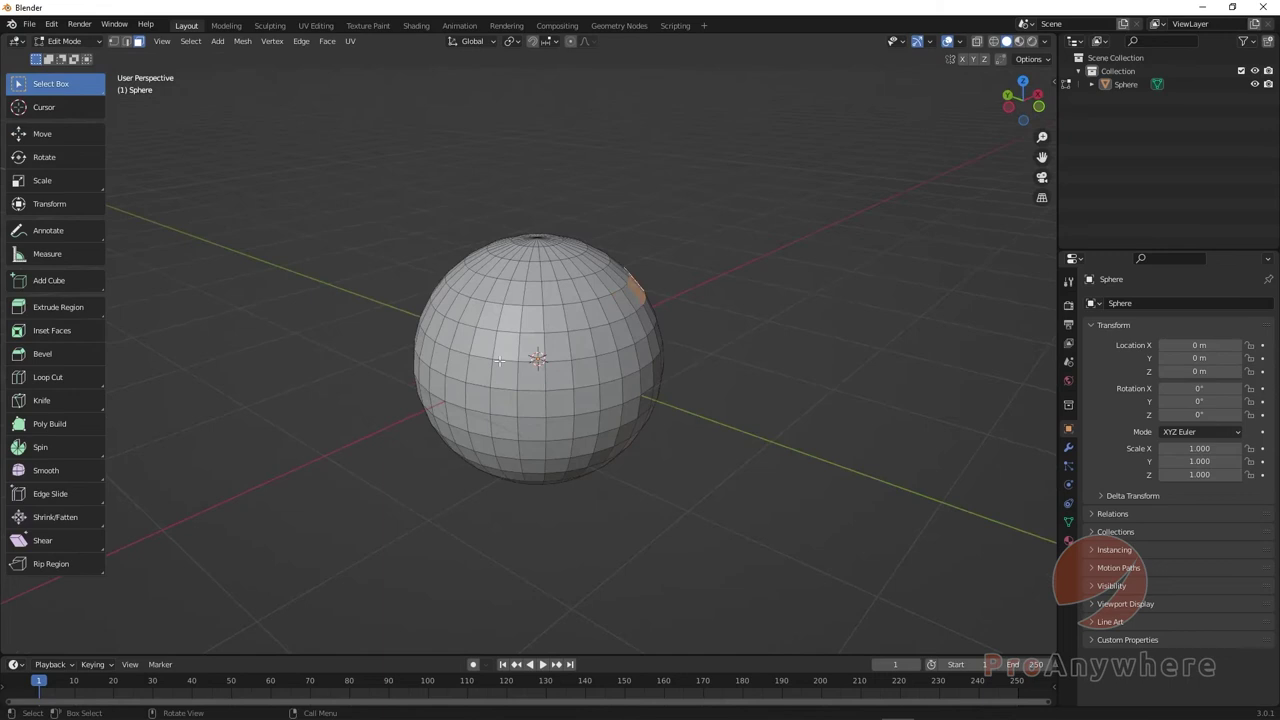
left_click(469, 343, "shift")
left_click(495, 343, "shift")
left_click(505, 372, "shift")
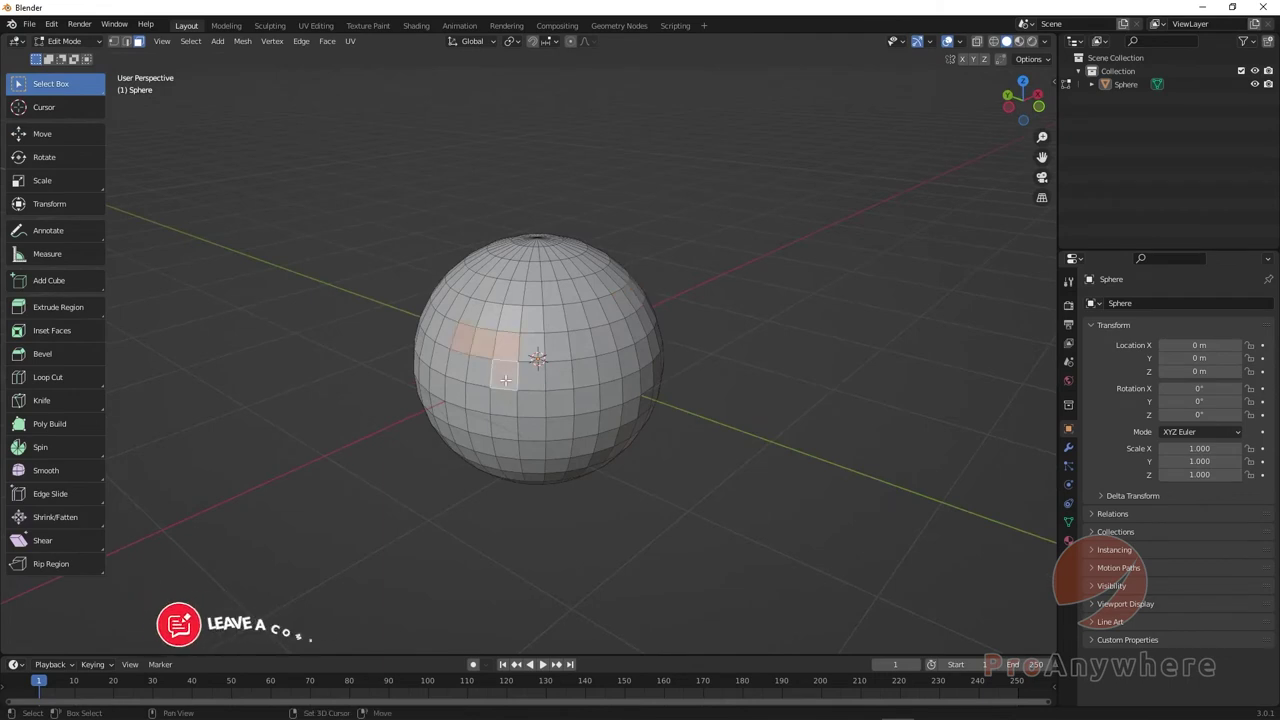
left_click(505, 400, "shift")
left_click(485, 400, "shift")
left_click(462, 398, "shift")
left_click(457, 375, "shift")
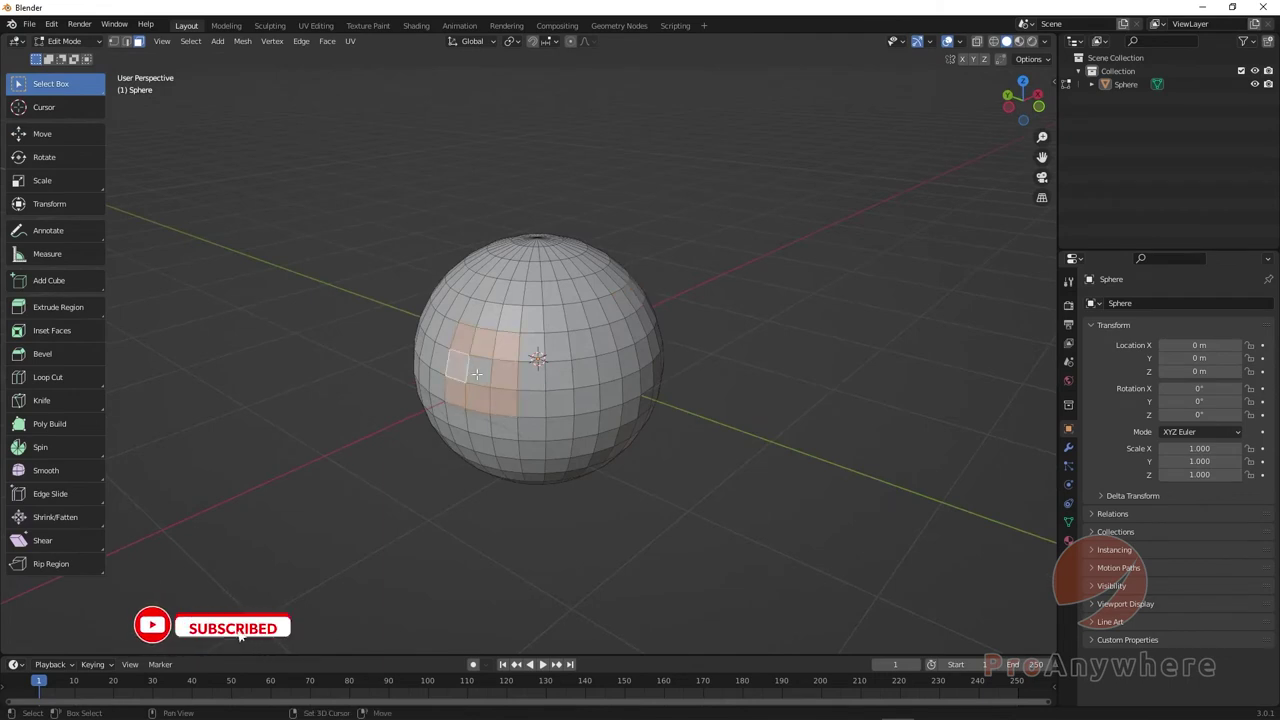
left_click(479, 370, "shift")
Step: Inset the selected faces with Inset Faces, thin the border, then undo the inset
scroll(502, 421, "up", 3)
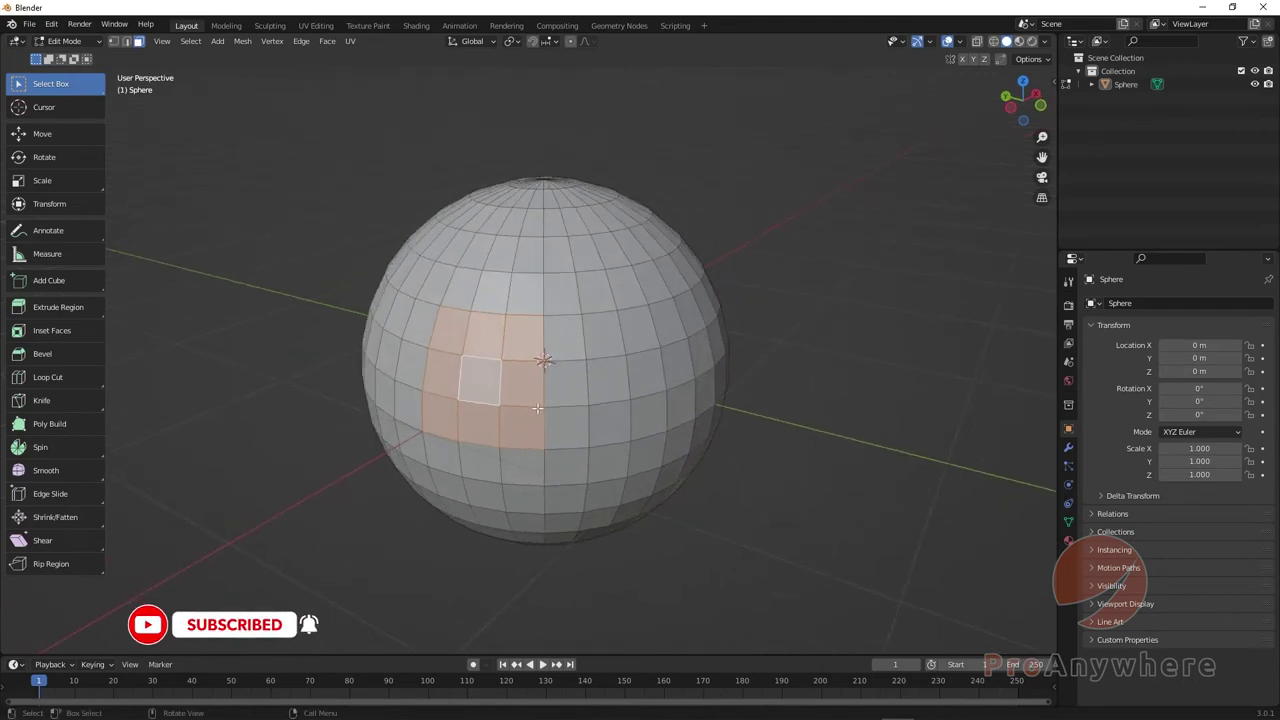
left_click(60, 331)
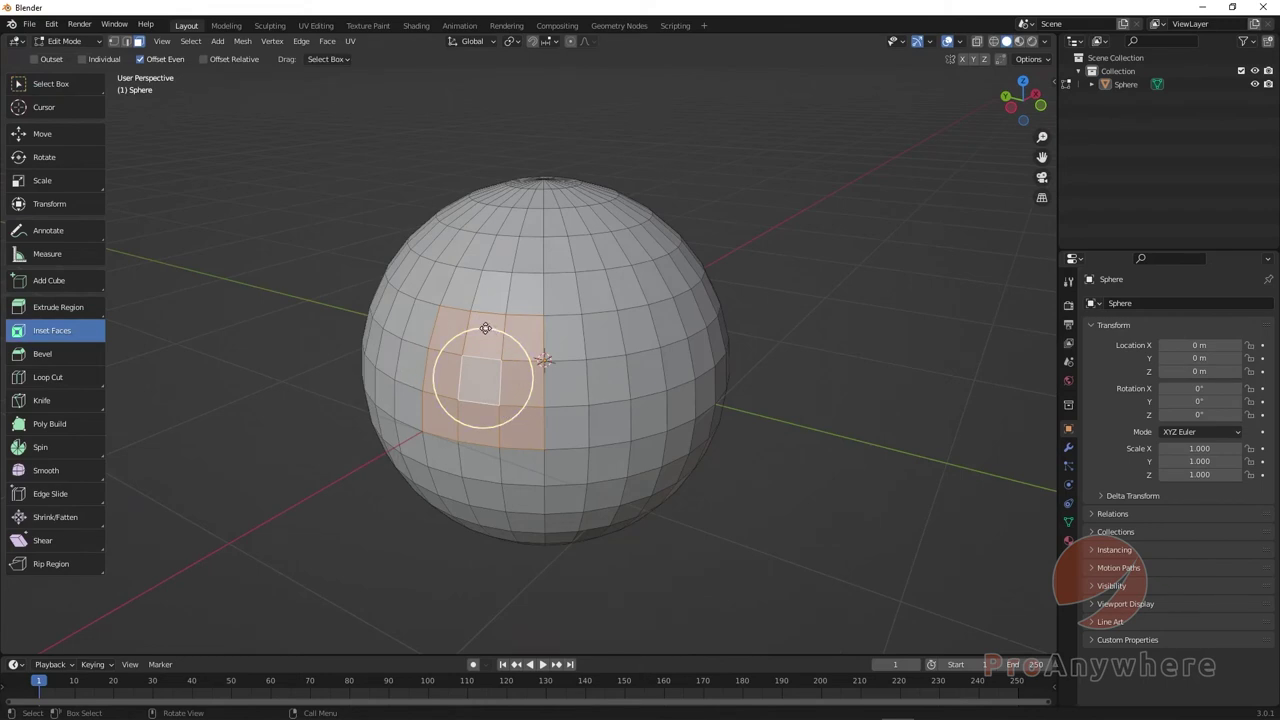
left_click_drag(485, 328, 480, 356)
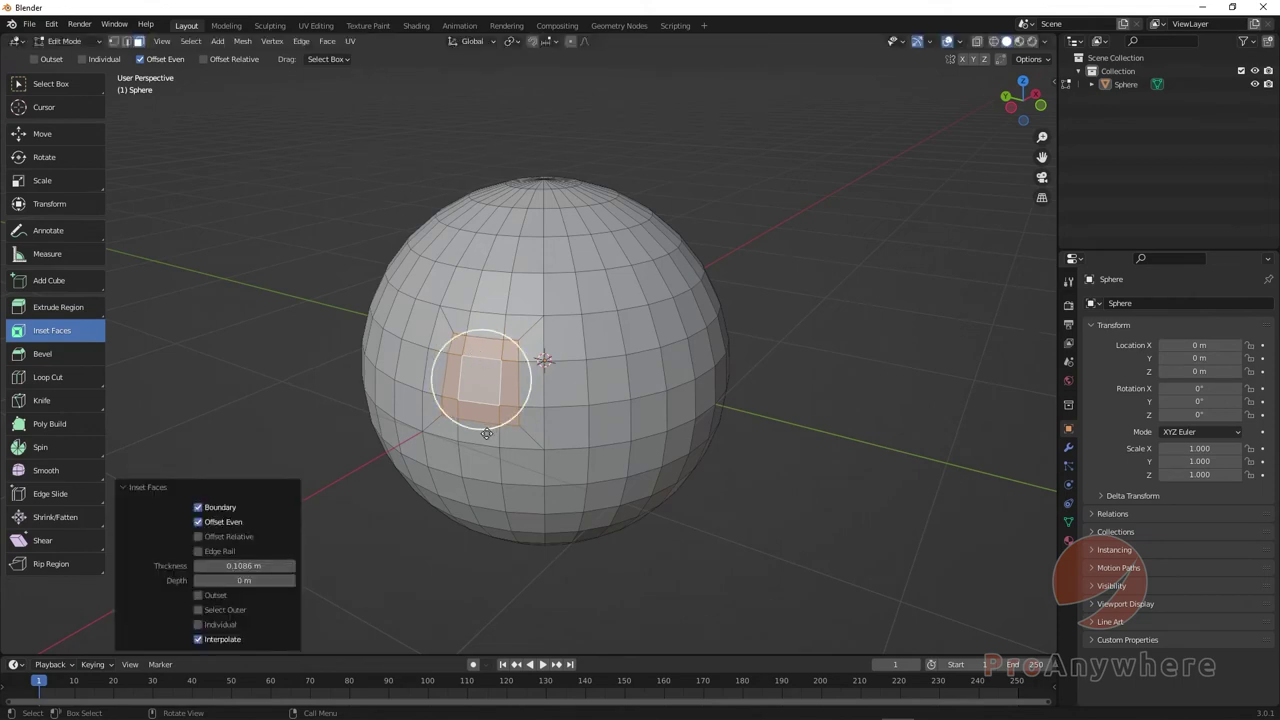
middle_click_drag(372, 362, 425, 438)
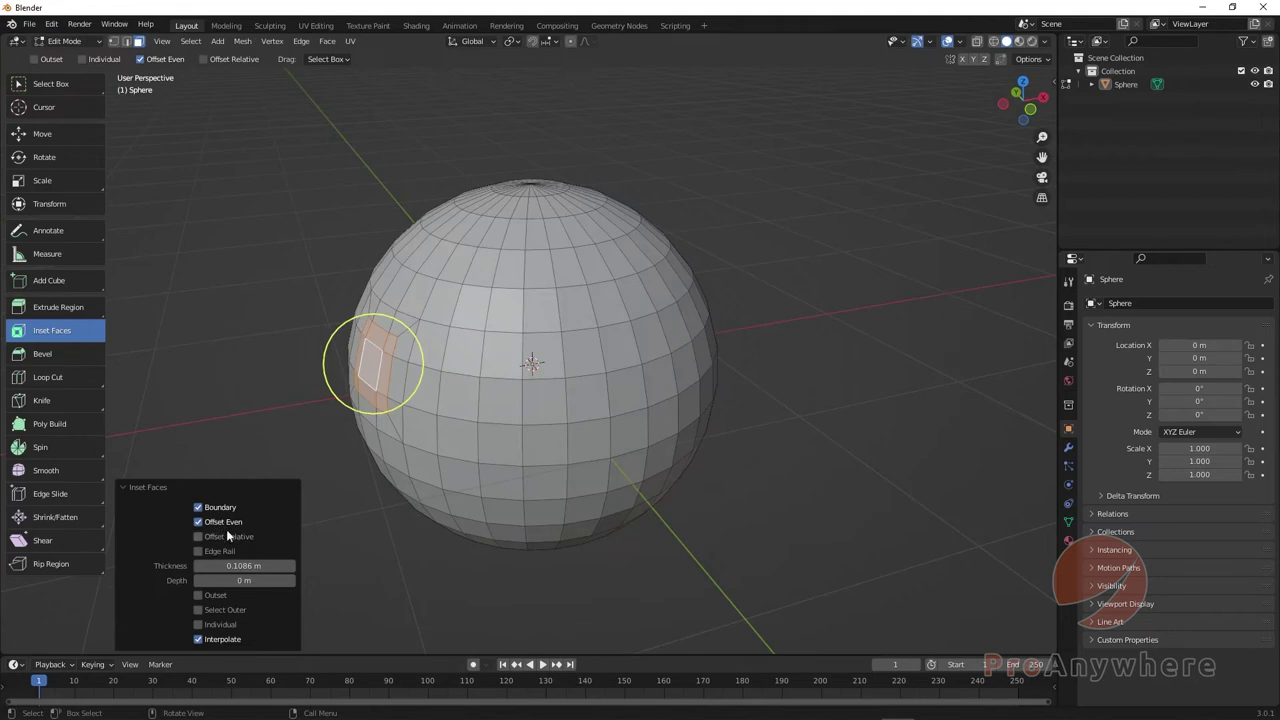
left_click_drag(232, 566, 260, 582)
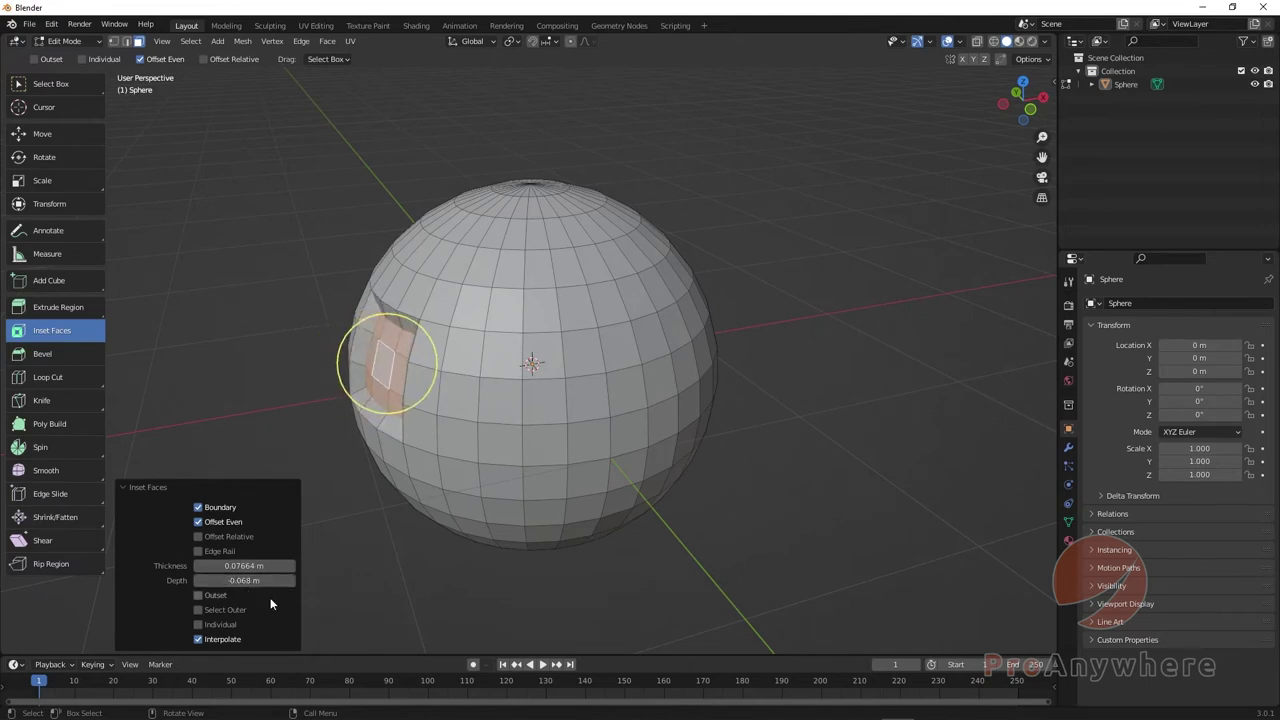
key("ctrl+z")
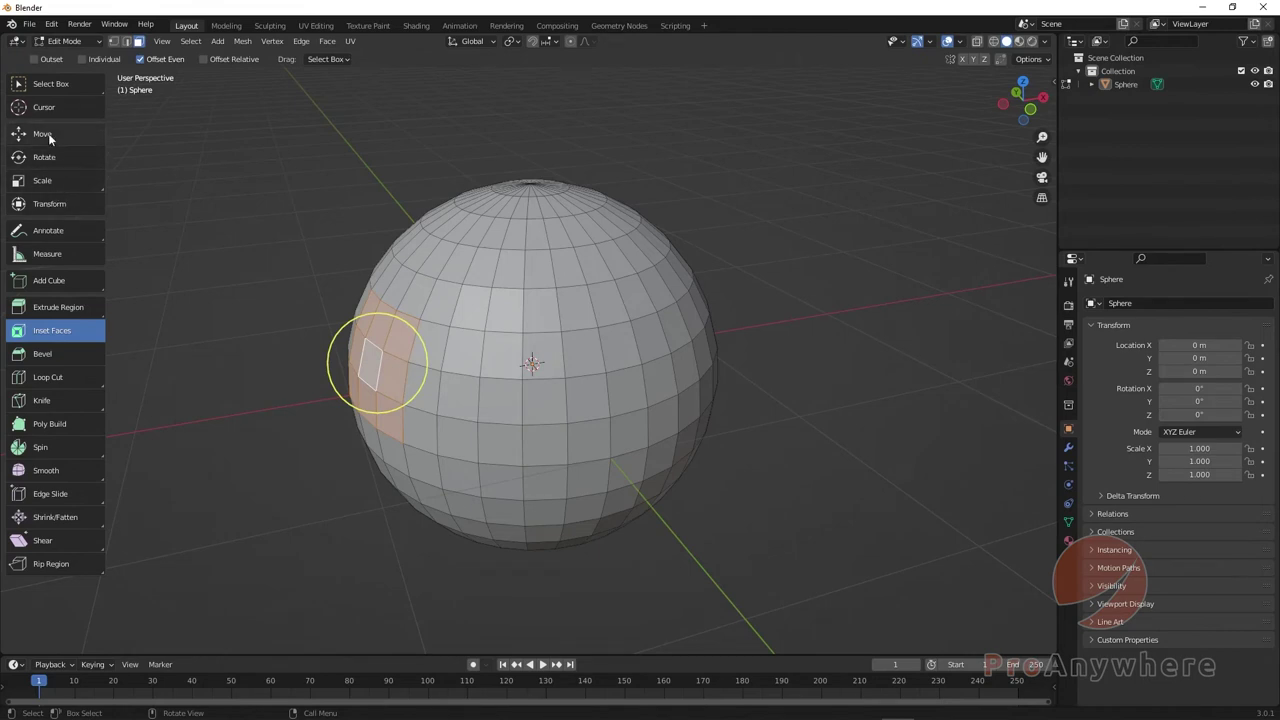
Step: Start a free G move of the selected faces, then cancel it to leave them in place
left_click(48, 133)
middle_click_drag(266, 354, 320, 394)
key("g")
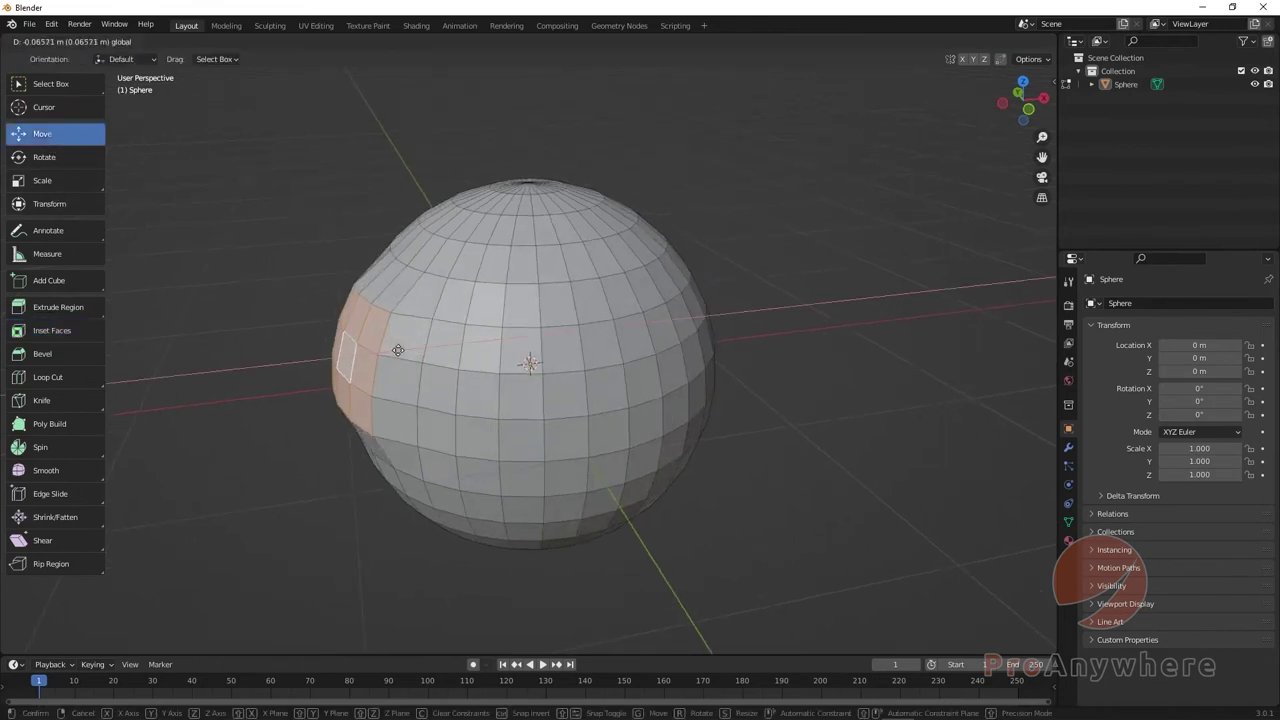
right_click(381, 390)
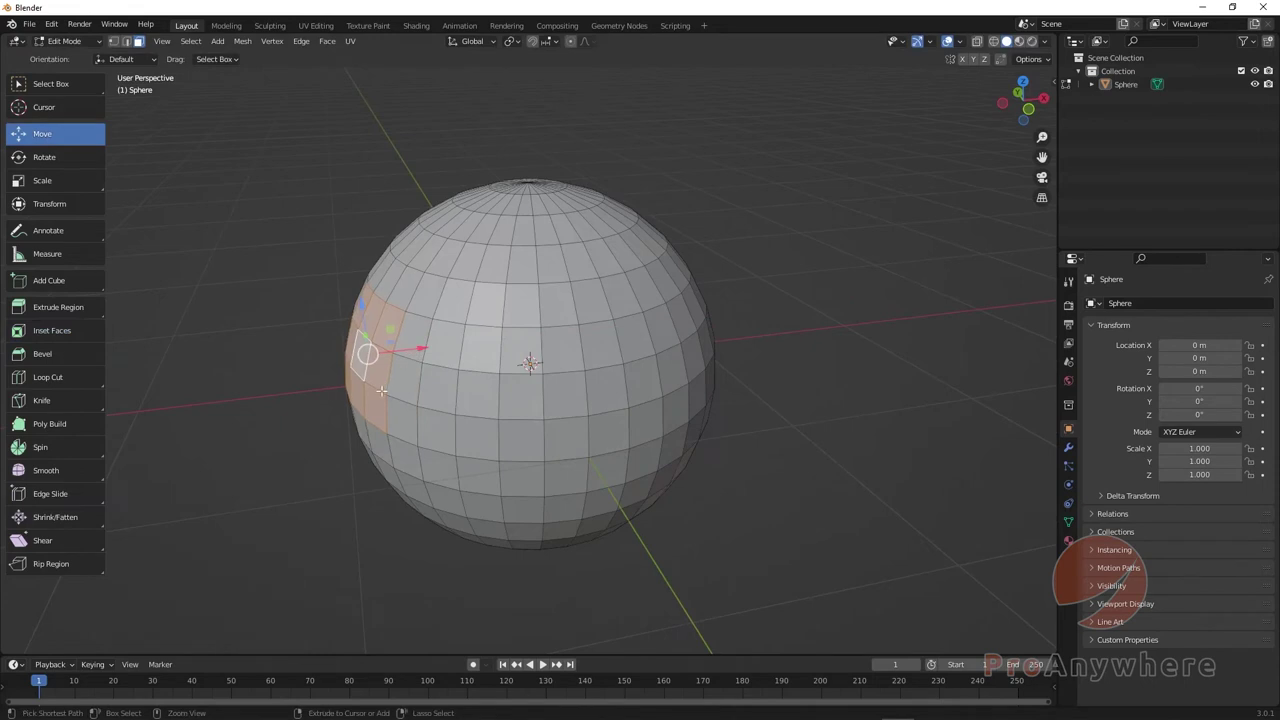
middle_click_drag(381, 390, 480, 387)
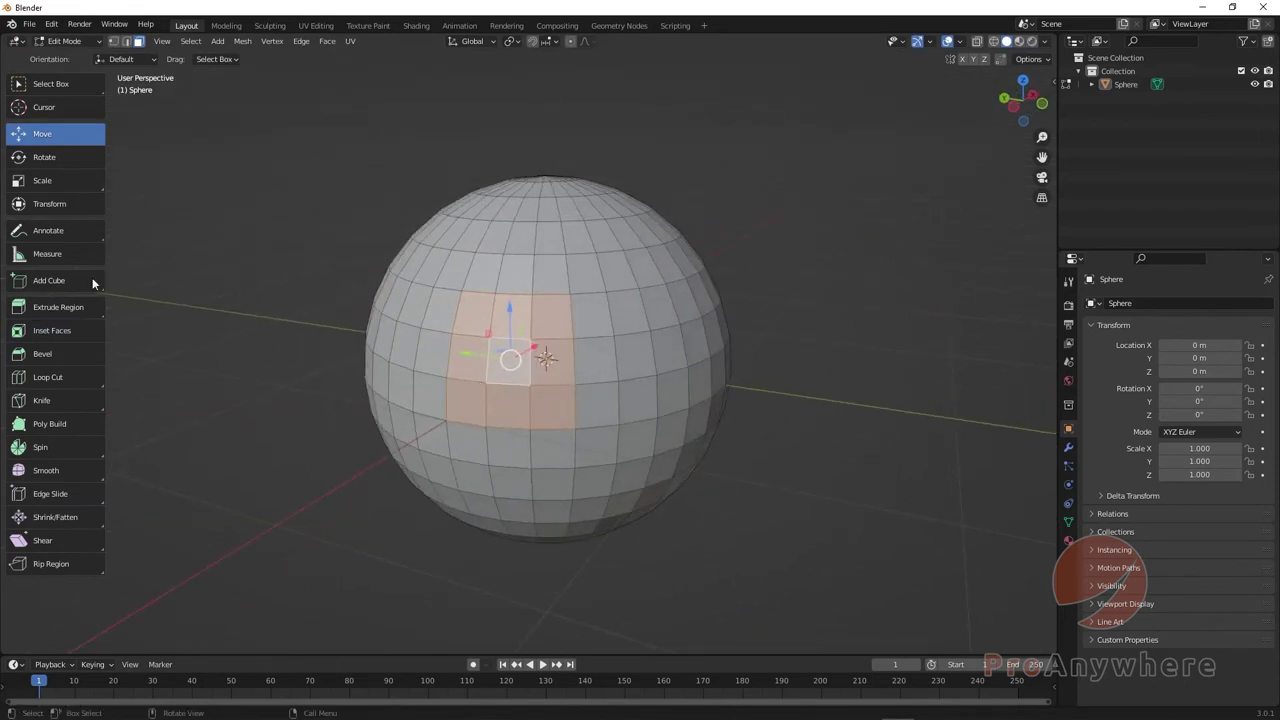
Step: Inset the faces into a border ring about 0.1062 m thick, then deselect and inspect it
left_click(48, 334)
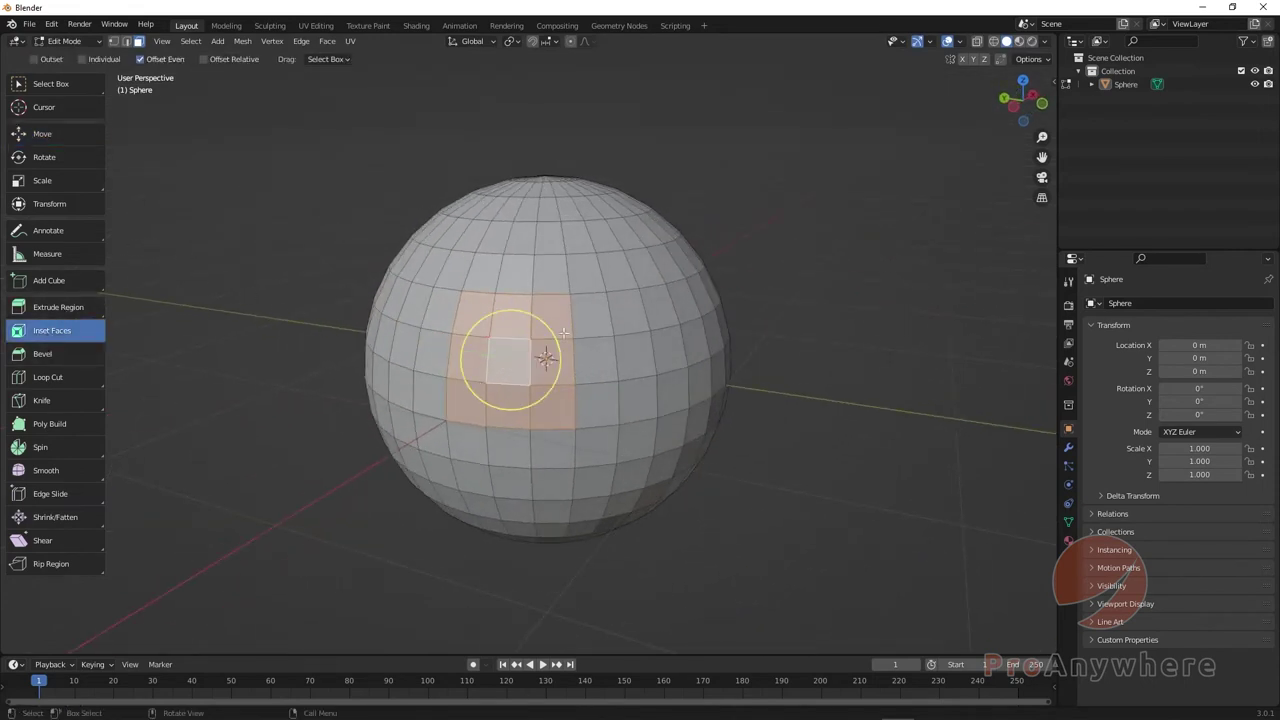
left_click_drag(550, 329, 553, 360)
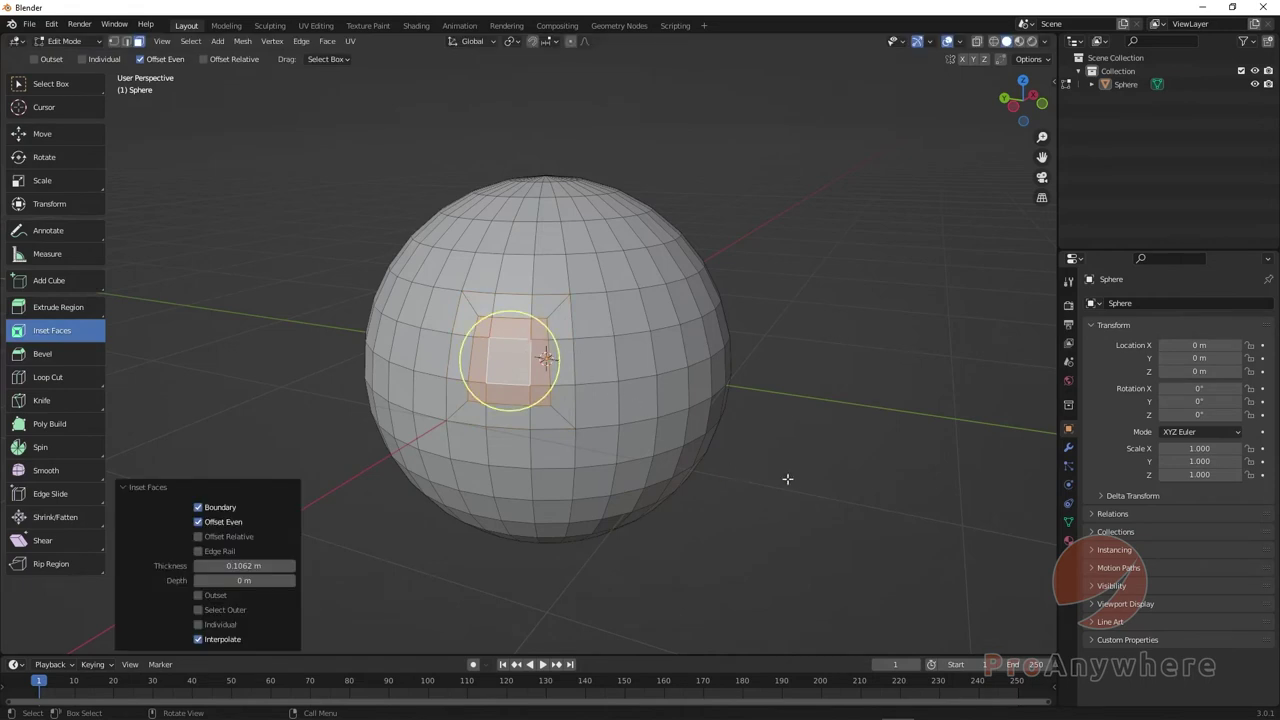
left_click(680, 486)
middle_click_drag(680, 486, 600, 491)
scroll(770, 478, "up", 2)
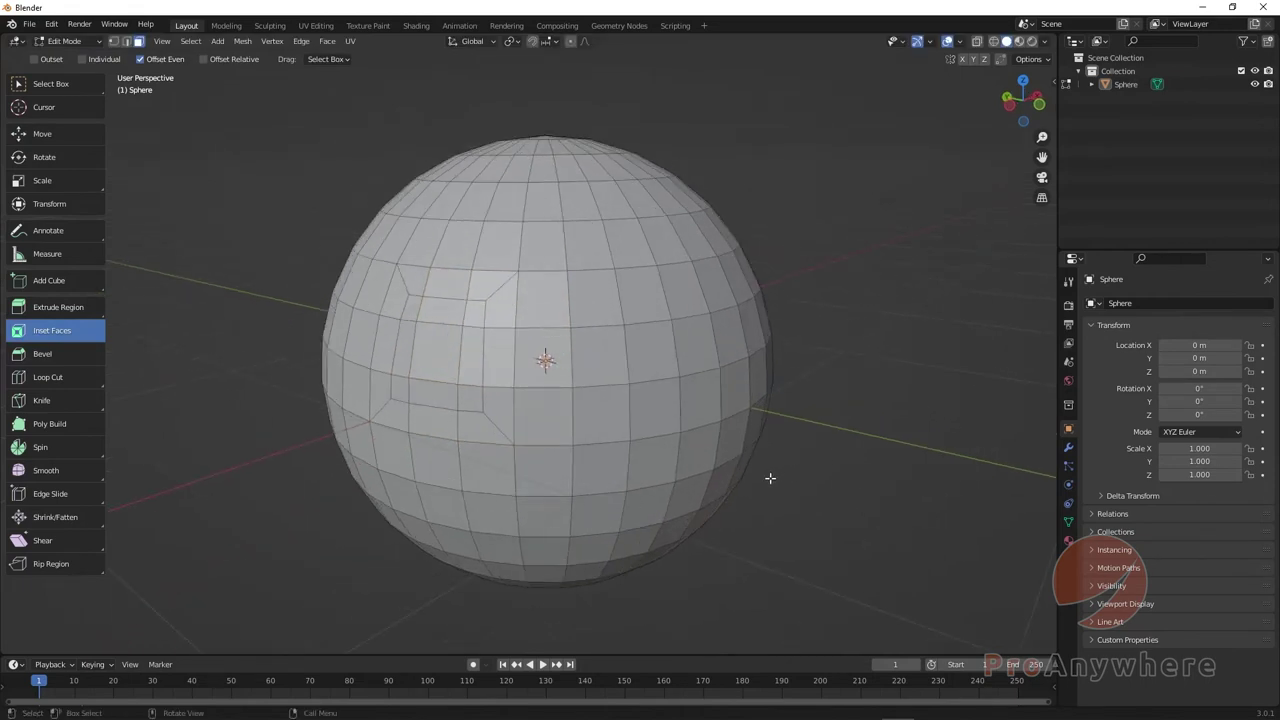
middle_click_drag(770, 478, 448, 388)
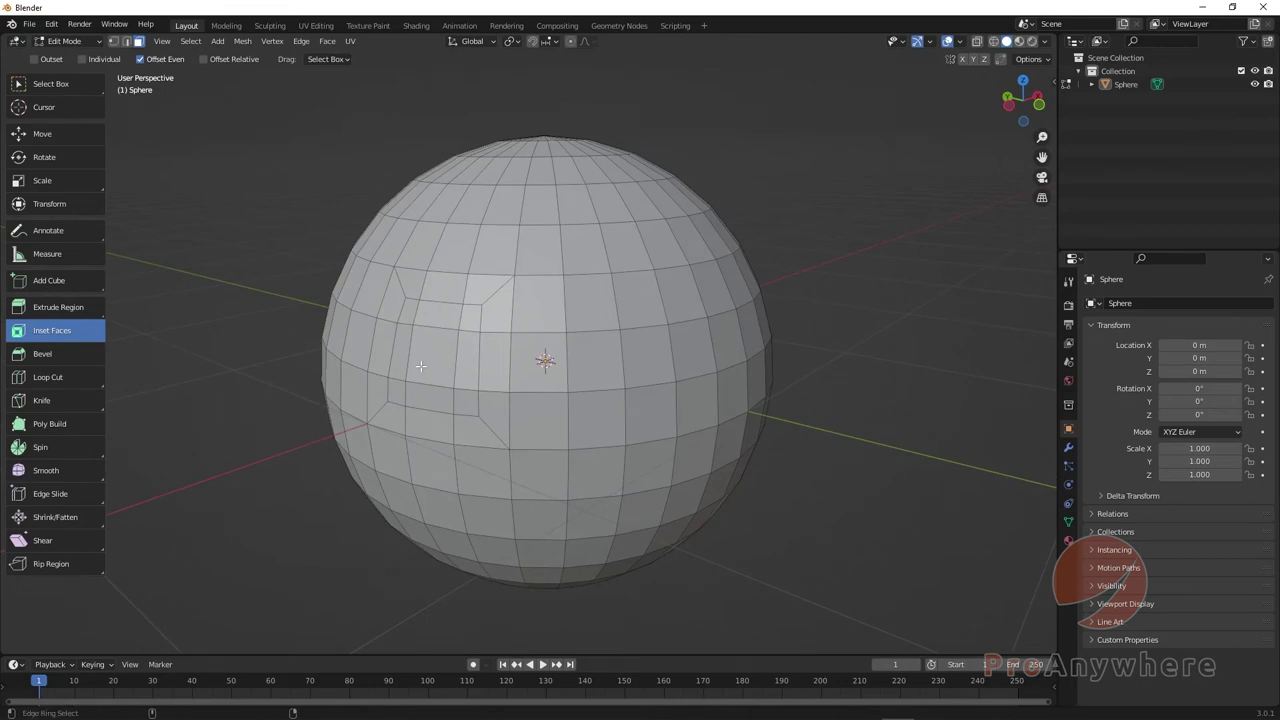
middle_click_drag(494, 395, 527, 387)
Step: Select a 3x3 block of nine faces on the sphere's side
left_click(52, 85)
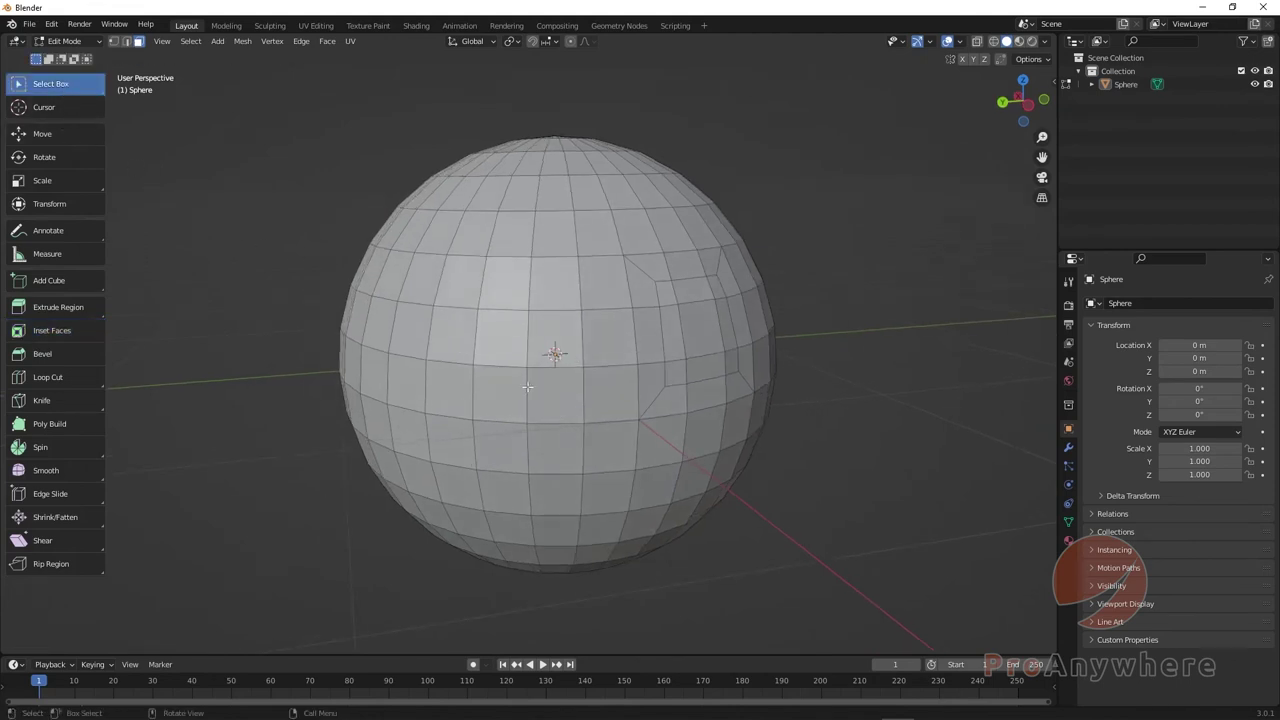
left_click(415, 286, "shift")
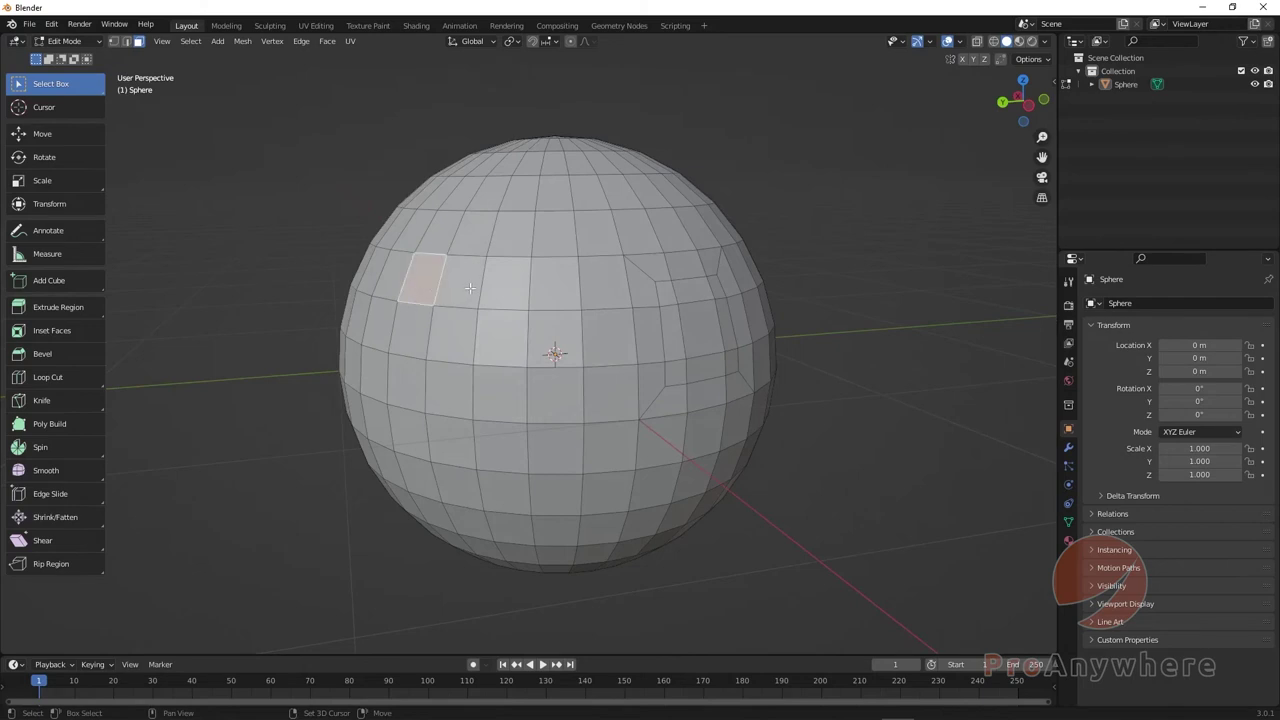
left_click(468, 287, "shift")
left_click(498, 289, "shift")
left_click(500, 335, "shift")
left_click(494, 392, "shift")
left_click(451, 395, "shift")
left_click(408, 393, "shift")
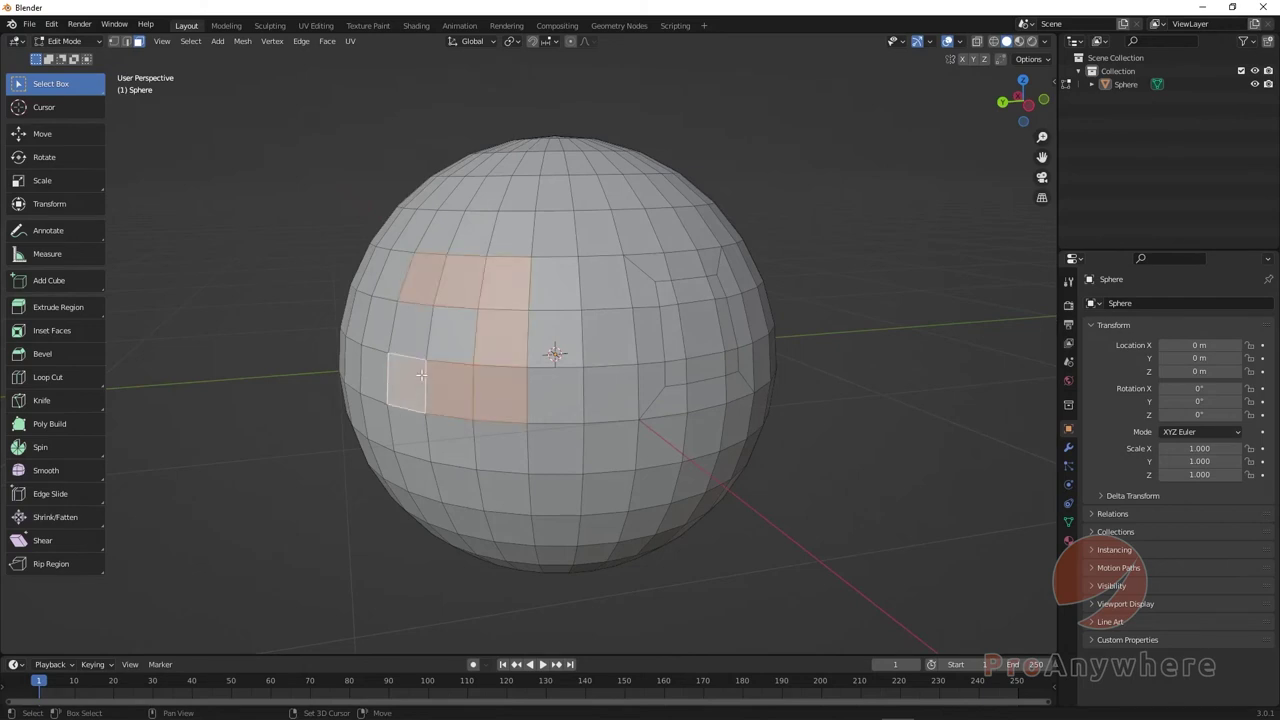
left_click(408, 335, "shift")
left_click(453, 333, "shift")
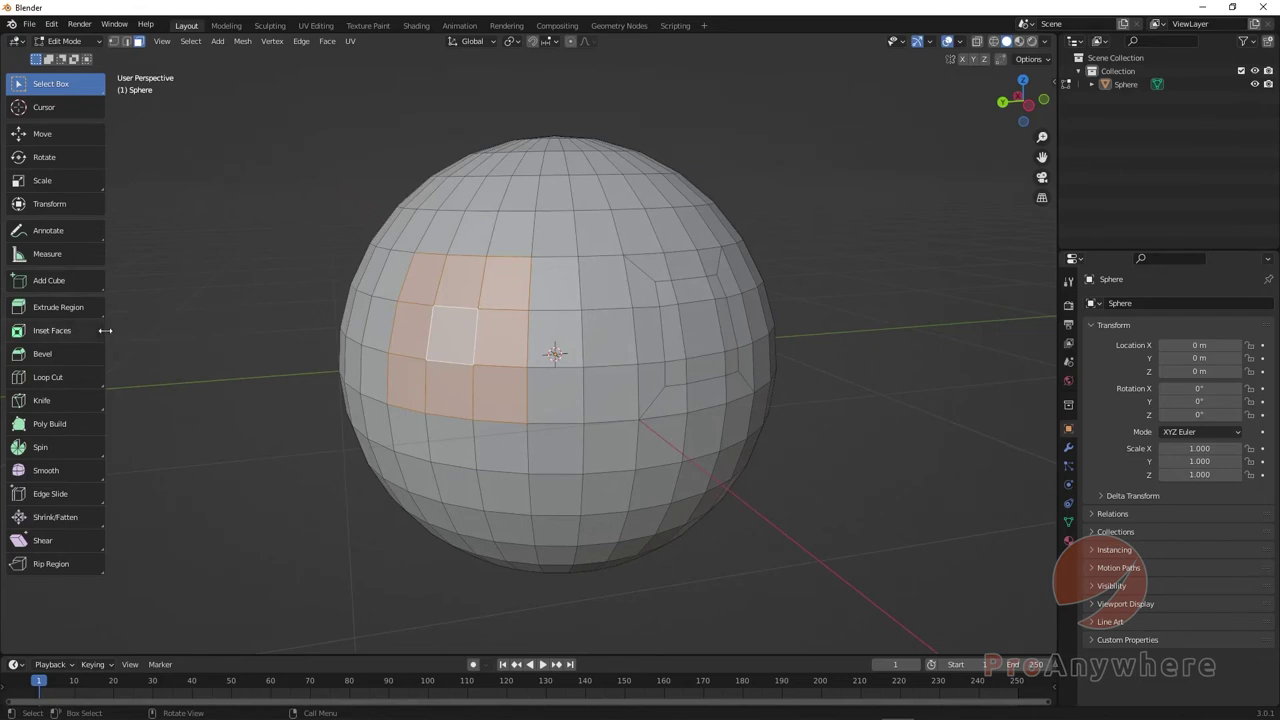
Step: Inset the nine faces with Individual ticked, retrying and undoing trial insets along the way
left_click_drag(105, 330, 50, 332)
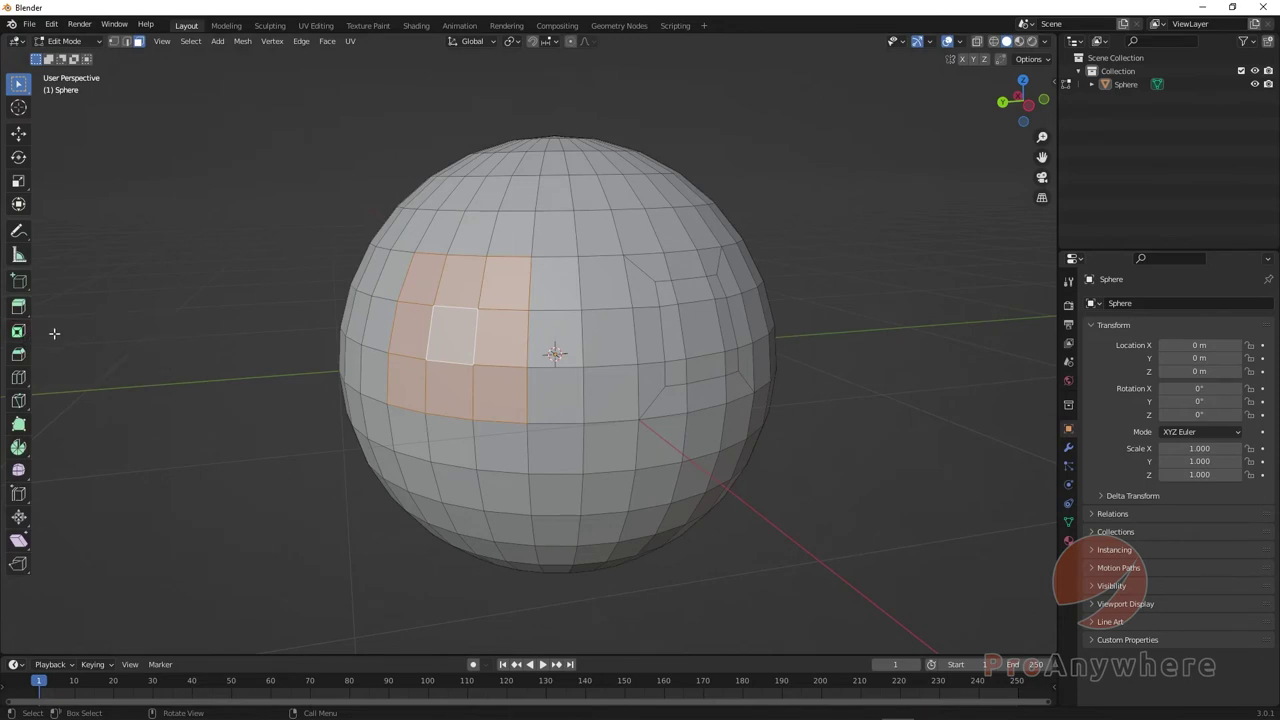
left_click(18, 333)
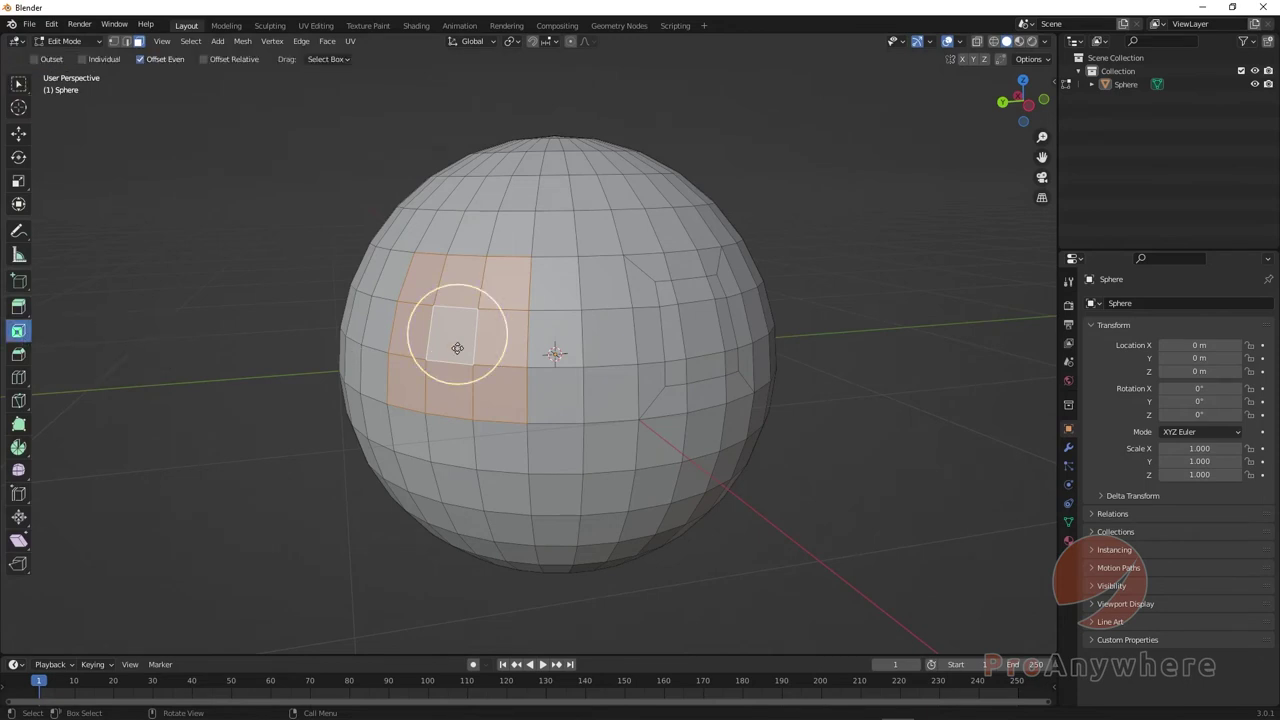
left_click_drag(481, 290, 467, 319)
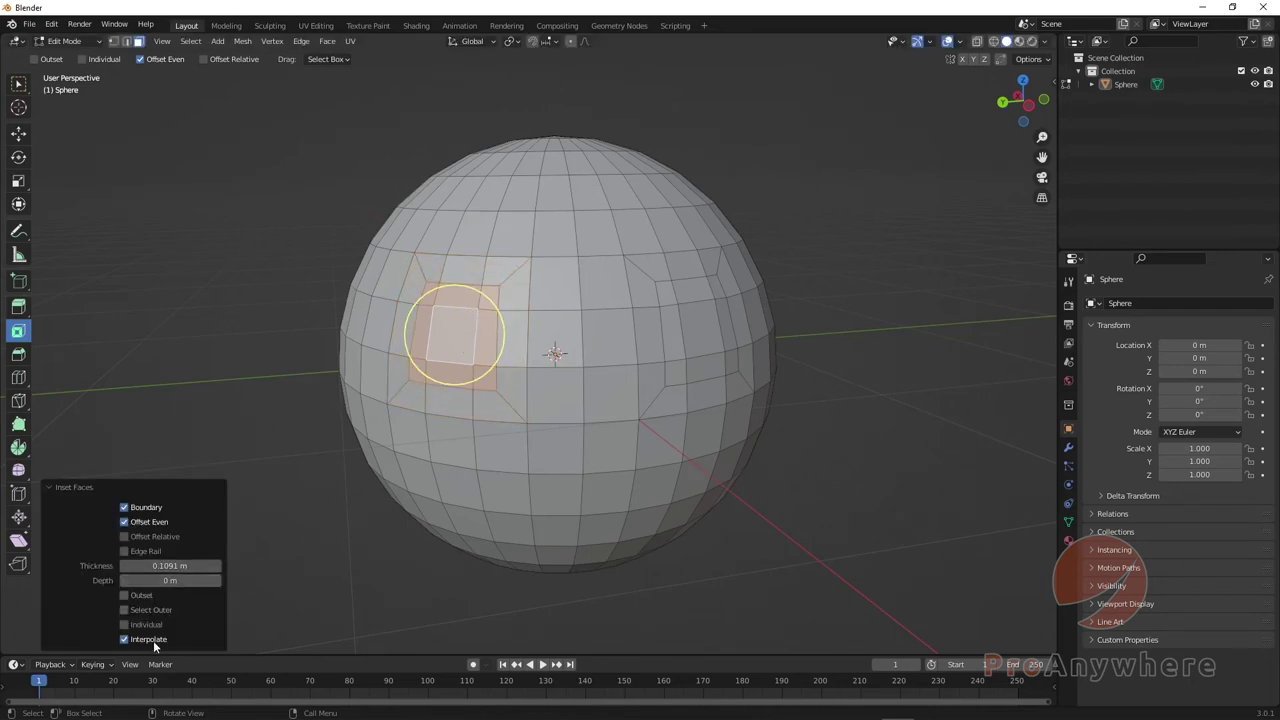
left_click(125, 625)
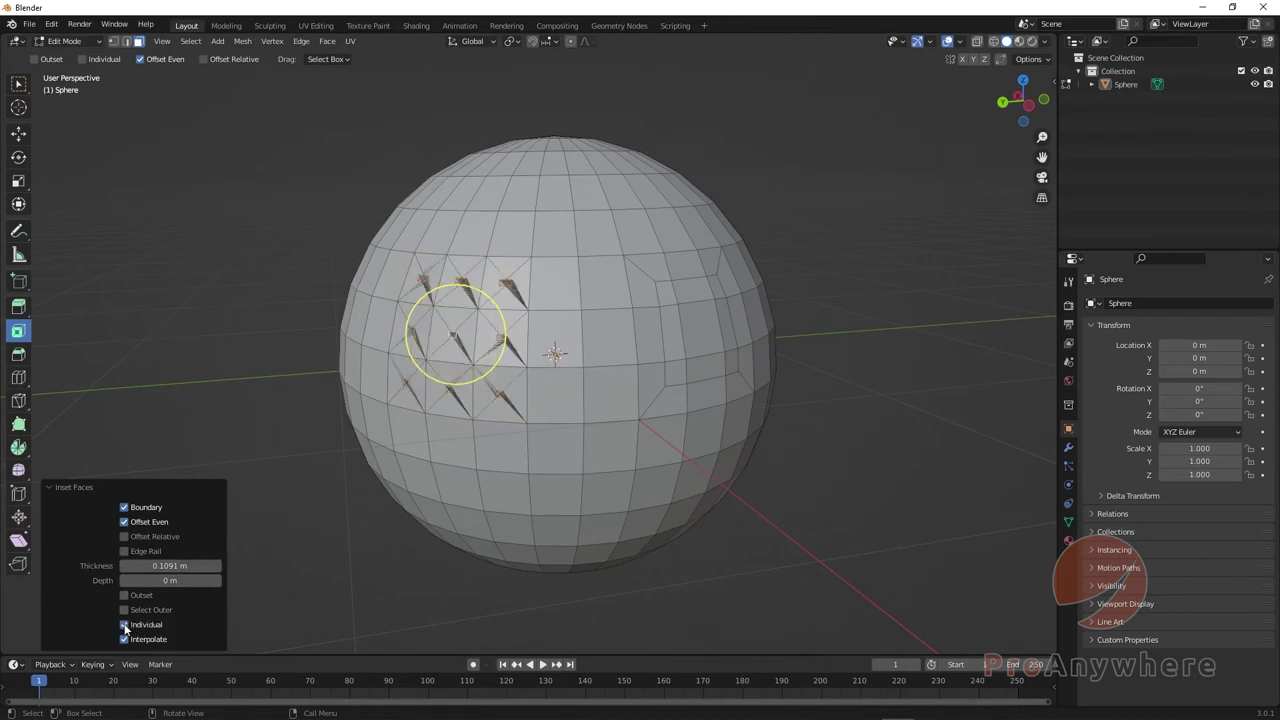
key("i")
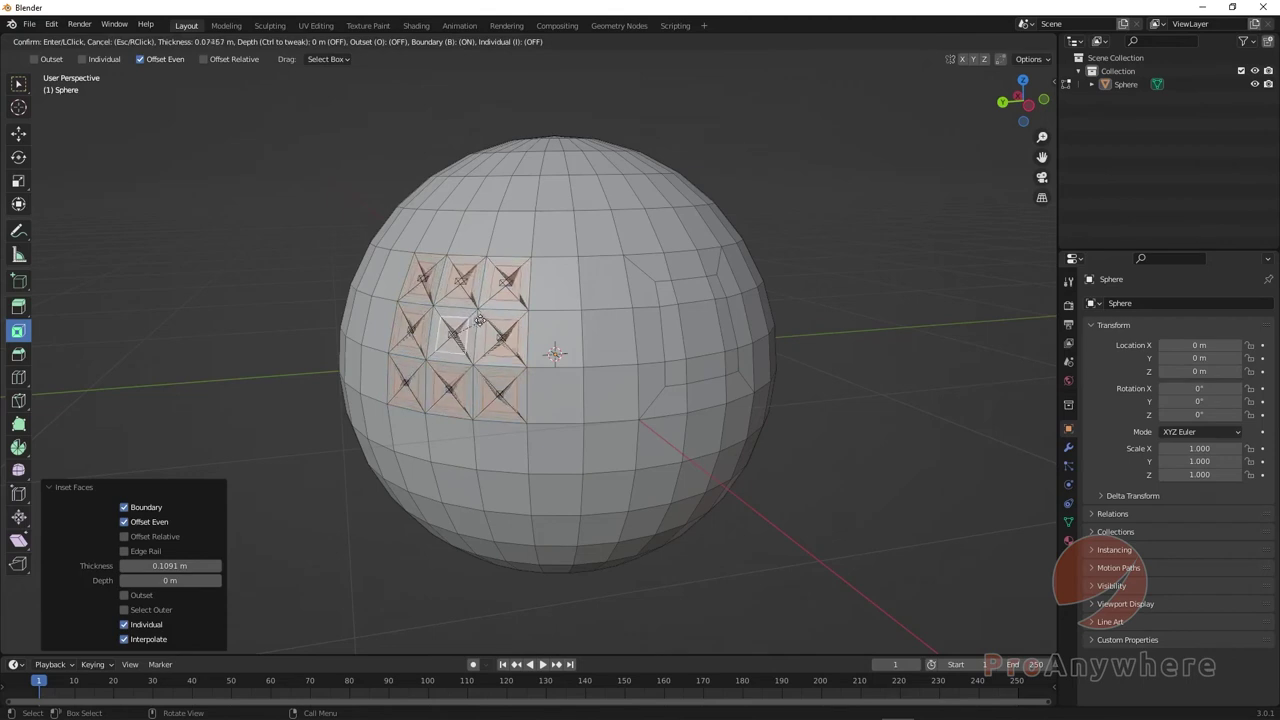
left_click(452, 333)
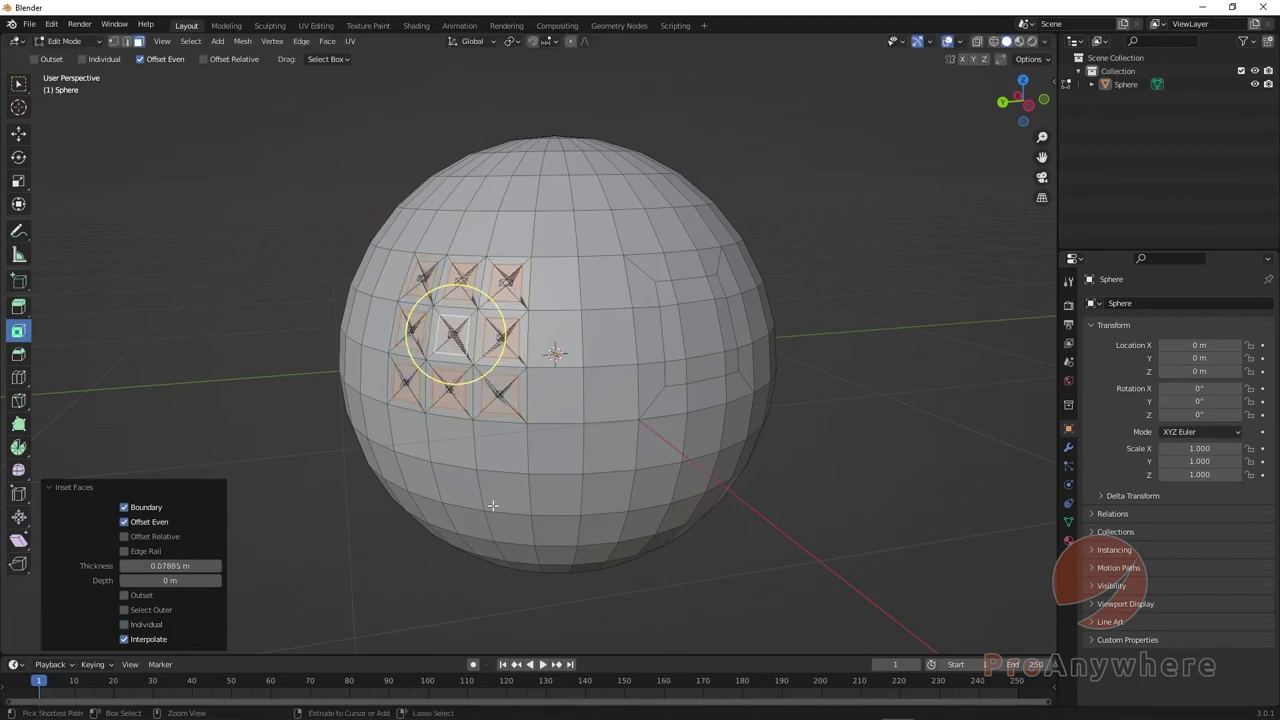
key("ctrl+z")
key("ctrl+z")
left_click_drag(503, 331, 472, 282)
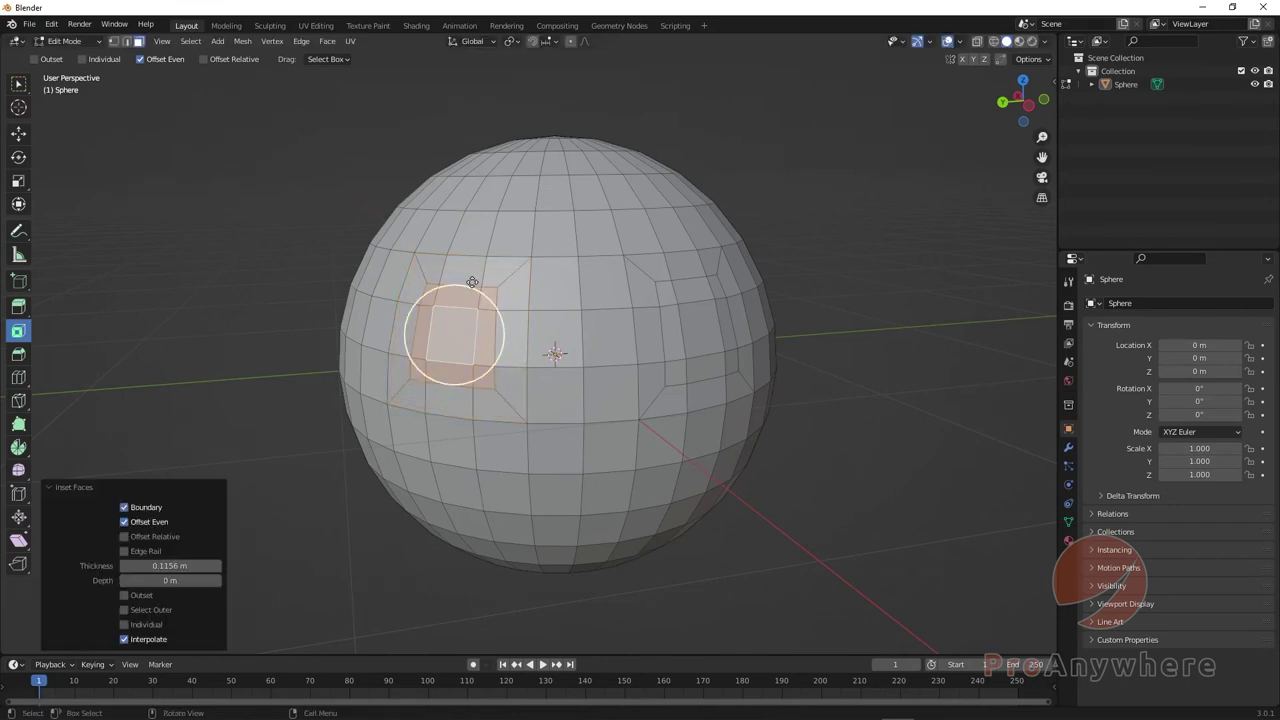
left_click(153, 625)
key("ctrl+z")
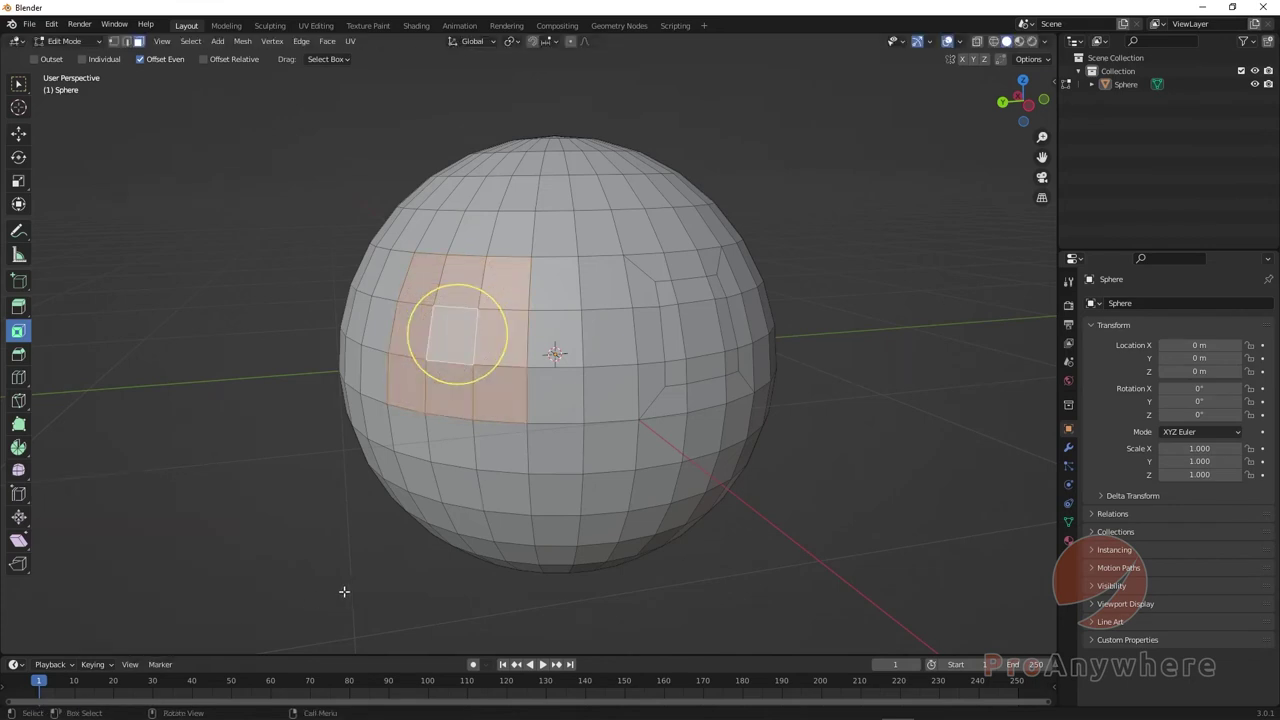
mouse_move(491, 312)
left_mouse_down()
mouse_move(491, 300)
mouse_move(477, 319)
left_mouse_up()
Step: Keep the inset set to Individual, deselect all faces and orbit to an untouched side
left_click(145, 624)
key("alt+a")
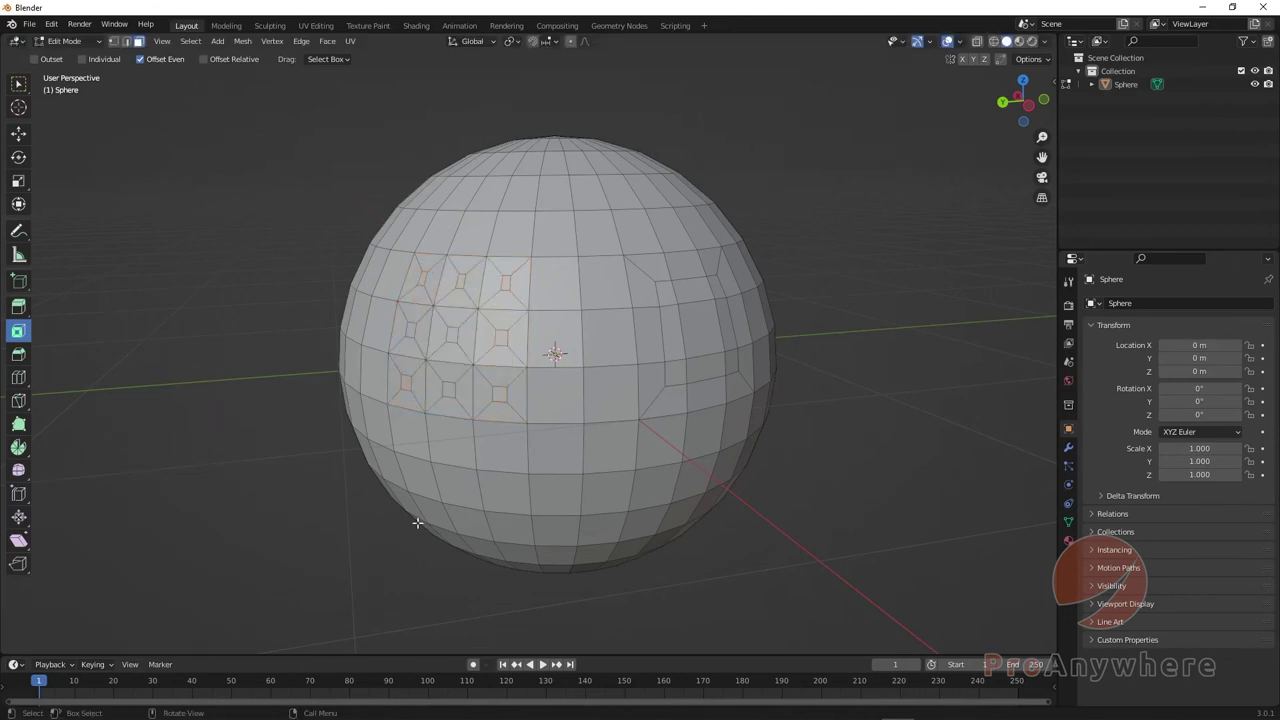
middle_click_drag(417, 523, 428, 342)
scroll(425, 525, "up", 2)
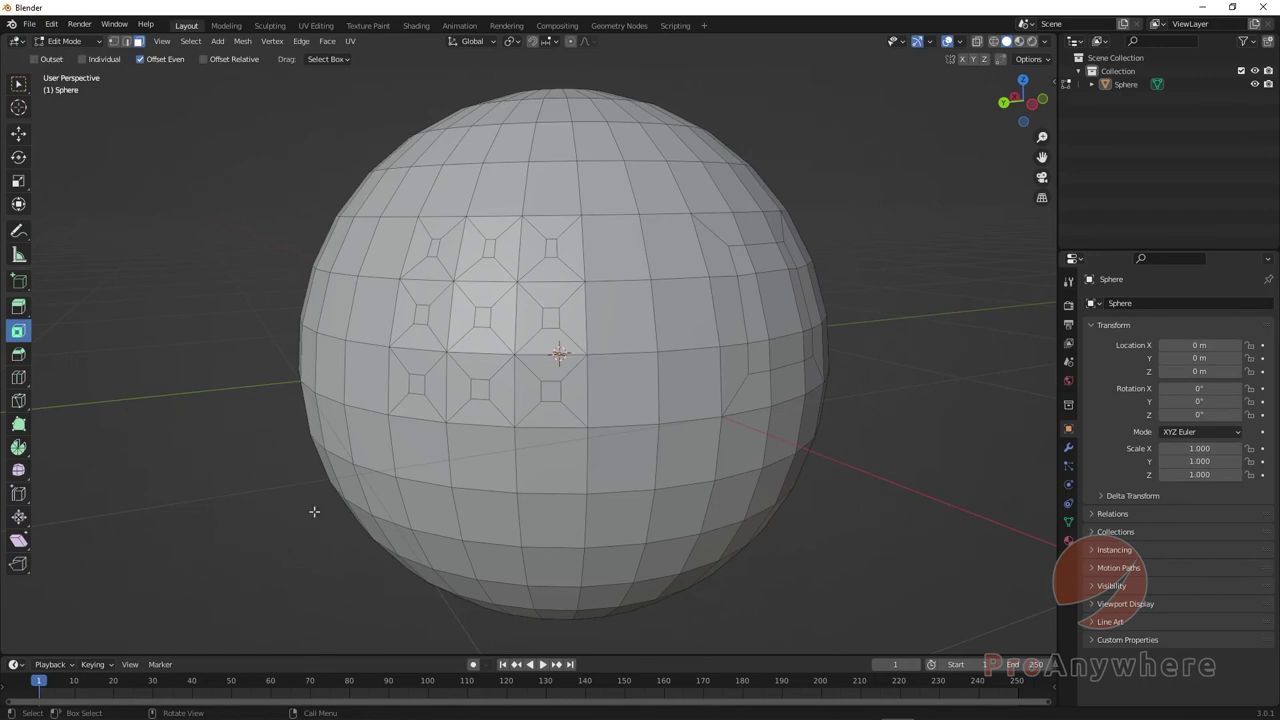
scroll(314, 511, "down", 4)
middle_click_drag(386, 477, 516, 389)
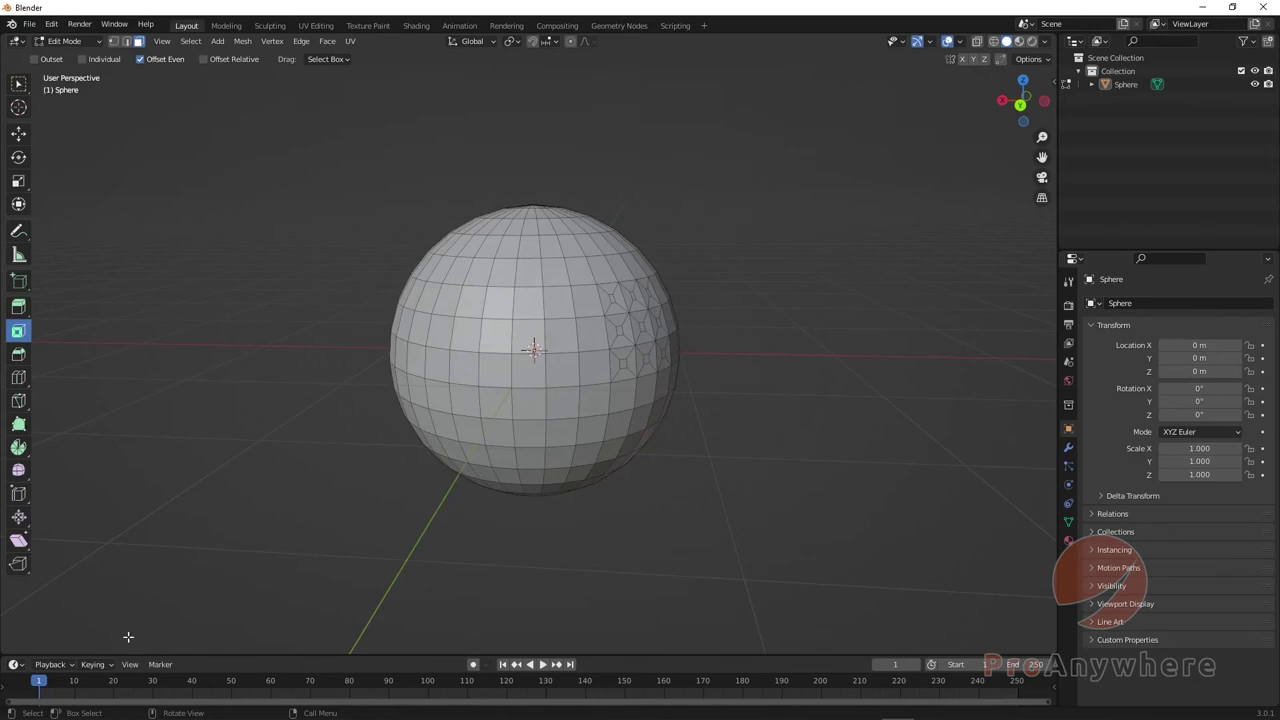
scroll(377, 534, "up", 3)
middle_click_drag(377, 534, 448, 473)
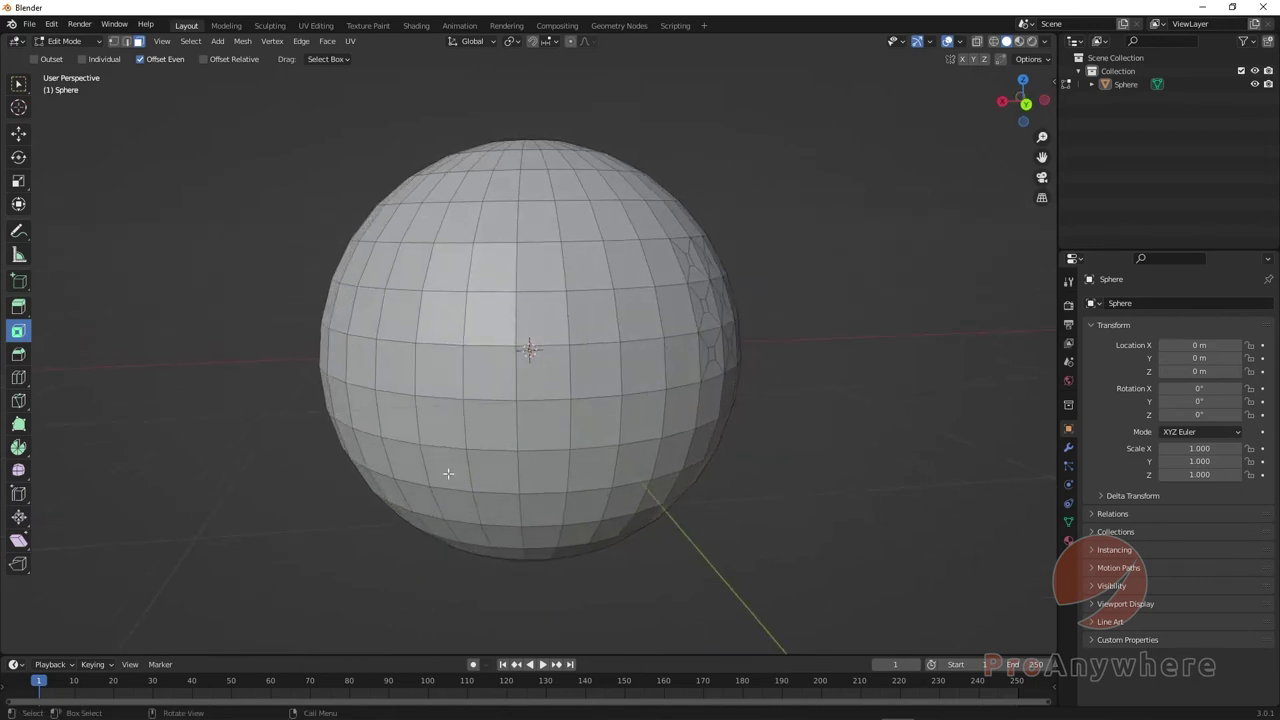
Step: Select a fresh 3x3 block of nine faces and activate the Inset Faces tool
left_click(400, 301)
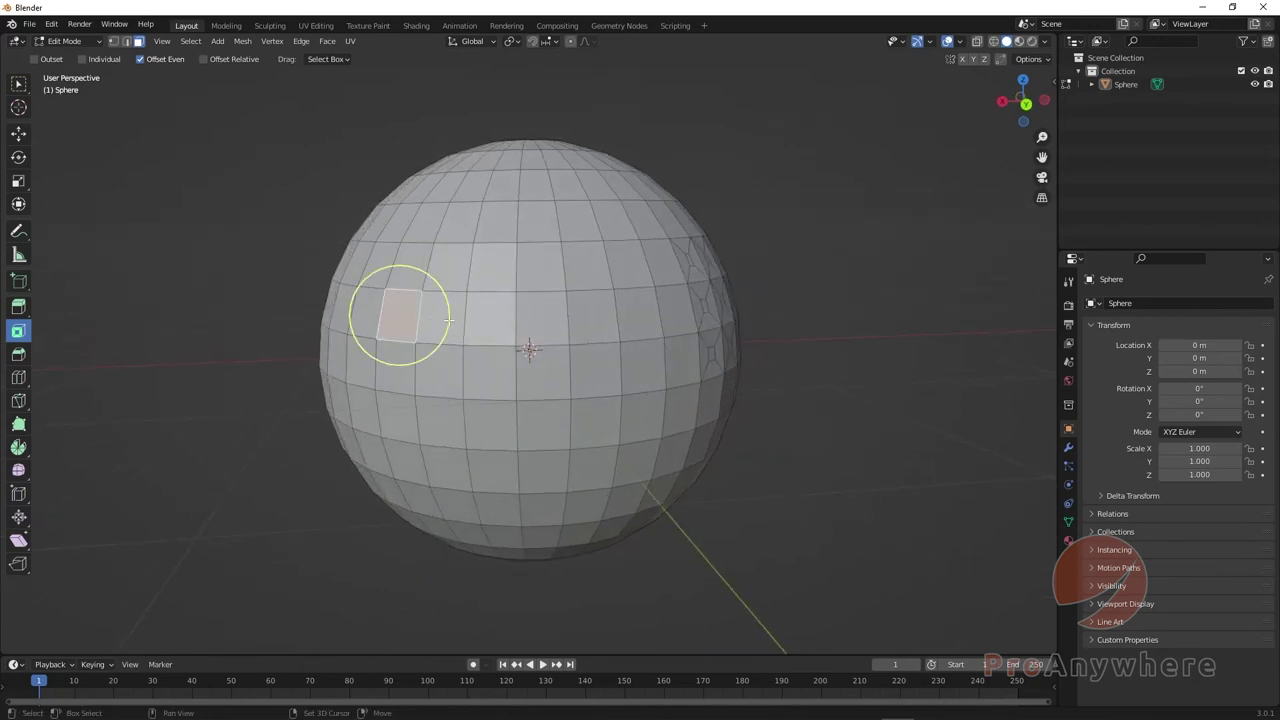
left_click(18, 84)
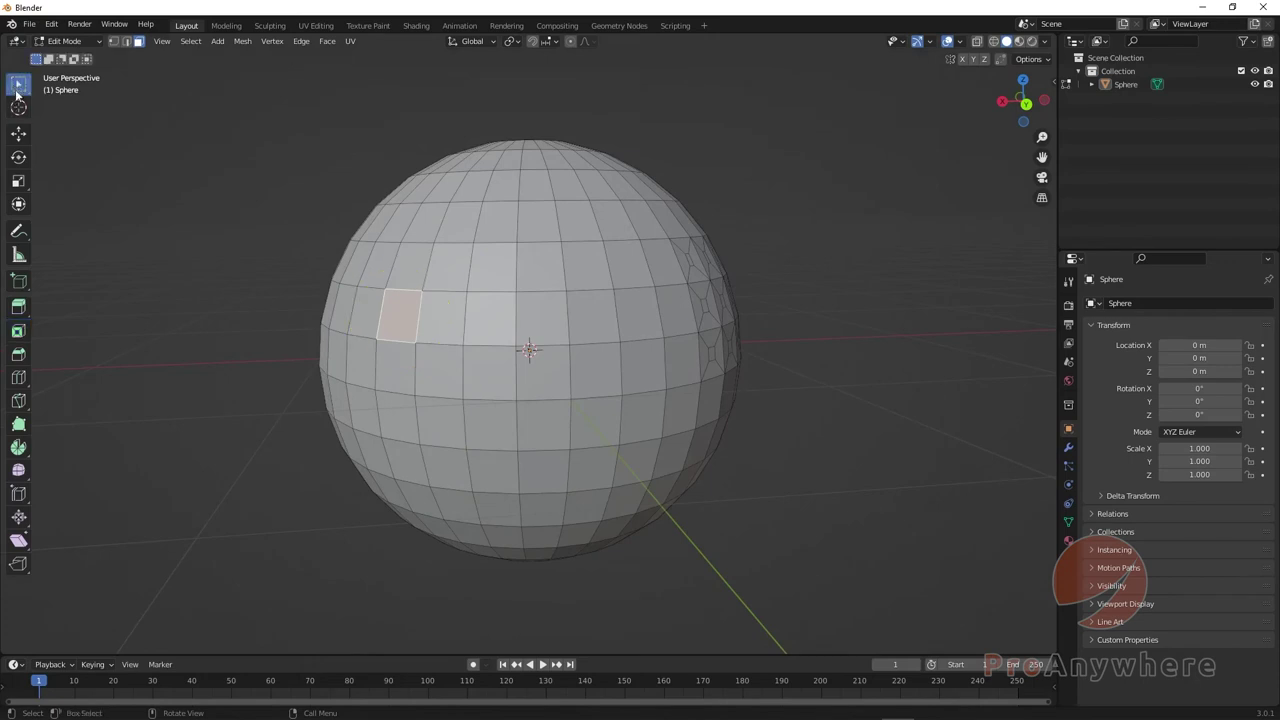
left_click(441, 317, "shift")
left_click(485, 322, "shift")
left_click(490, 381, "shift")
left_click(490, 422, "shift")
left_click(440, 422, "shift")
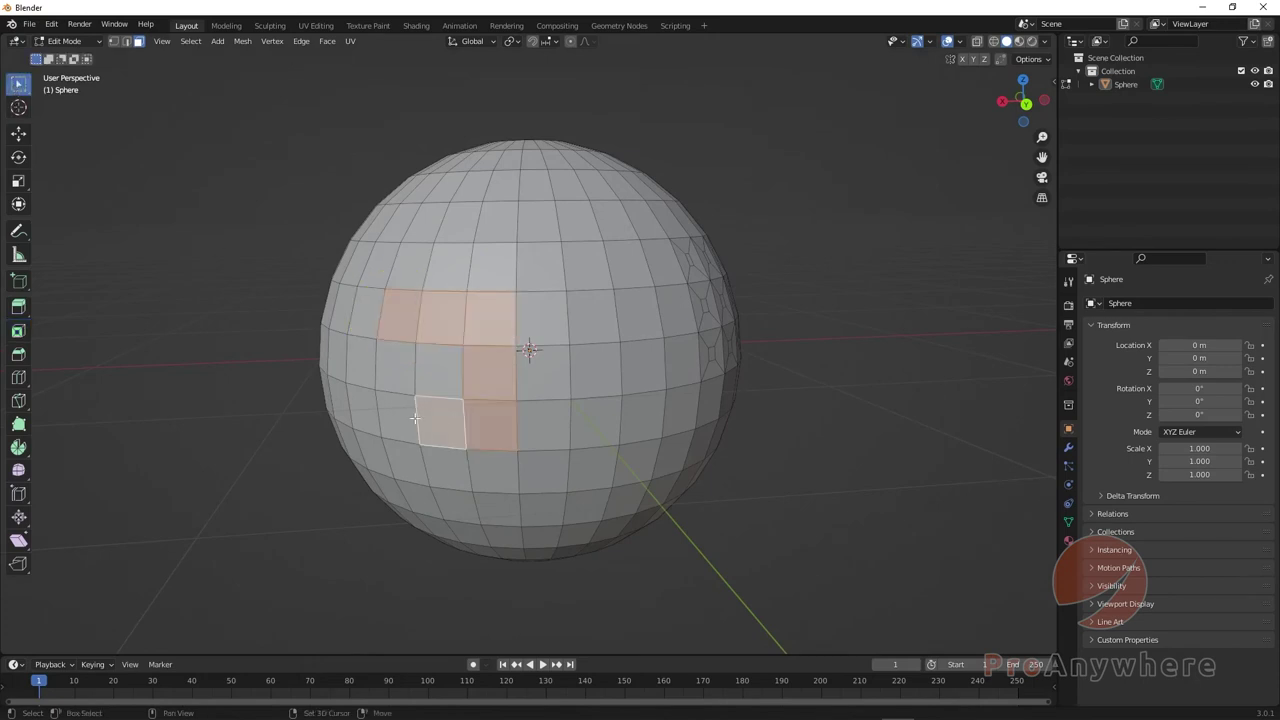
left_click(395, 420, "shift")
left_click(396, 368, "shift")
left_click(430, 378, "shift")
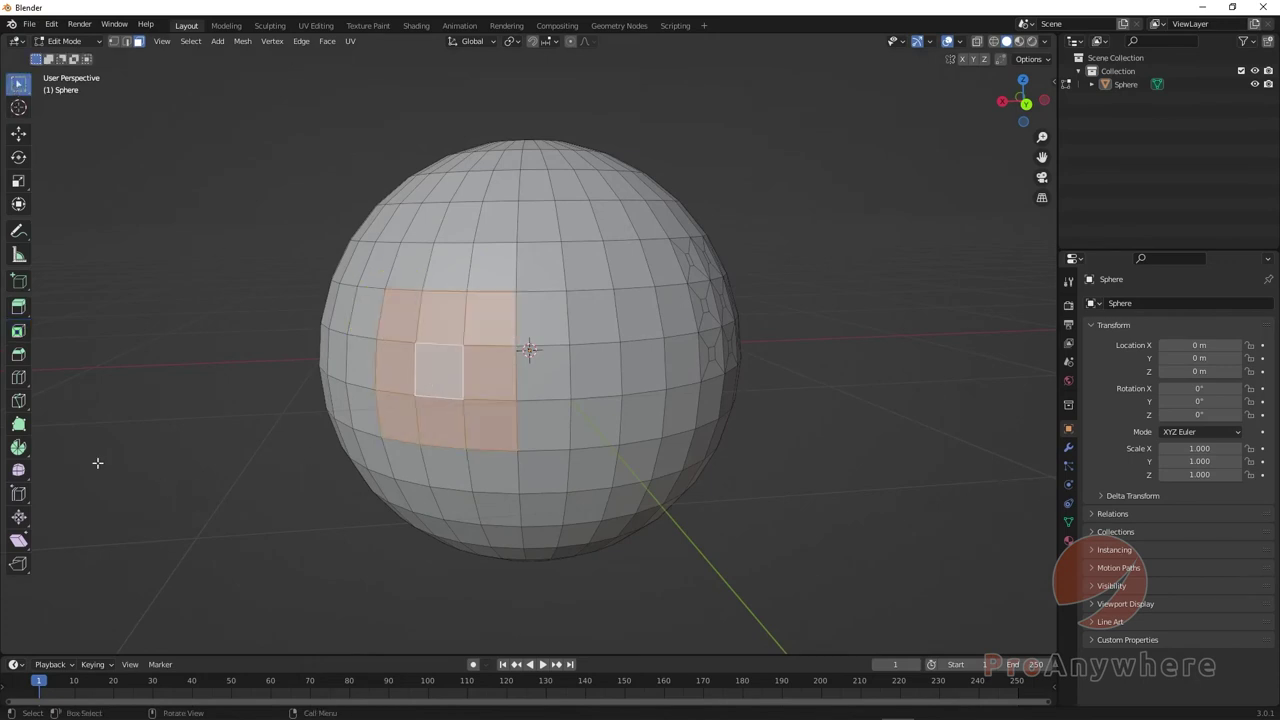
mouse_move(33, 331)
left_mouse_down()
mouse_move(106, 337)
mouse_move(35, 333)
left_mouse_up()
left_click(24, 336)
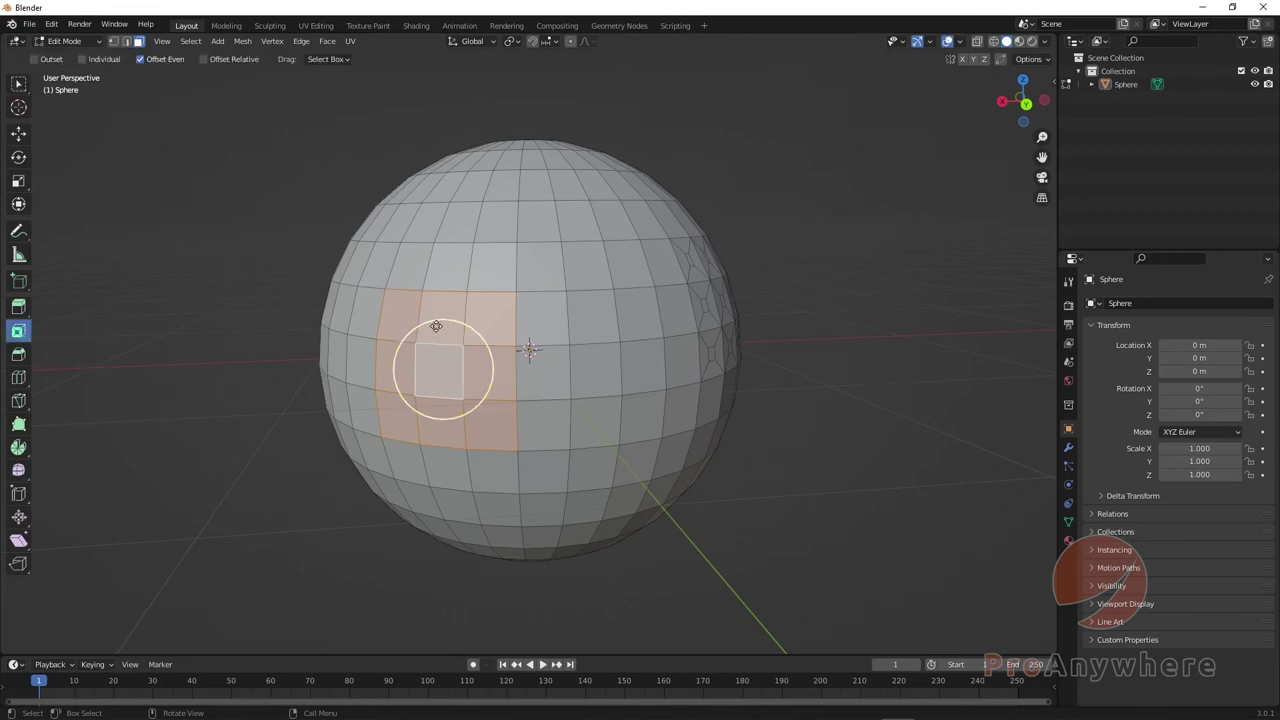
Step: Try a plain inset and then an Outset on the 3x3 block, undoing each
left_click_drag(446, 320, 424, 355)
key("ctrl+z")
left_click(36, 60)
left_click_drag(459, 327, 443, 352)
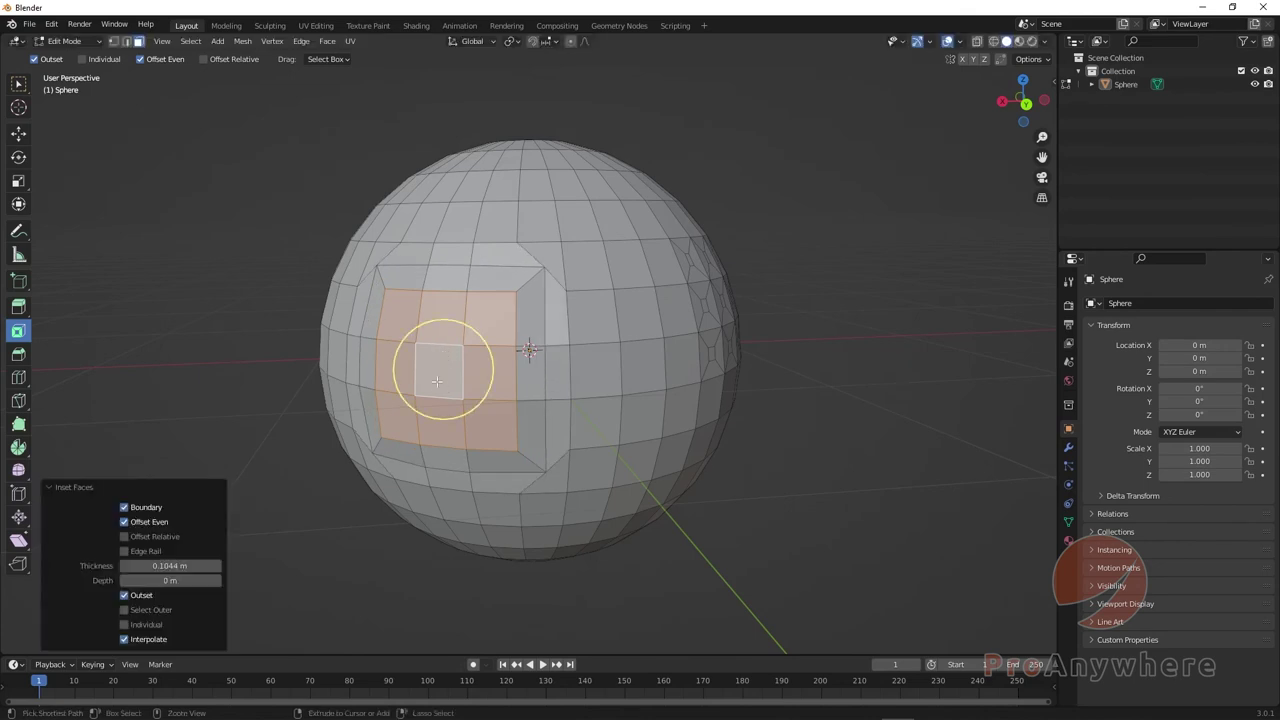
key("ctrl+z")
Step: Test Individual insets, undo them, retry a single-region inset, then re-enable Outset
left_click(82, 59)
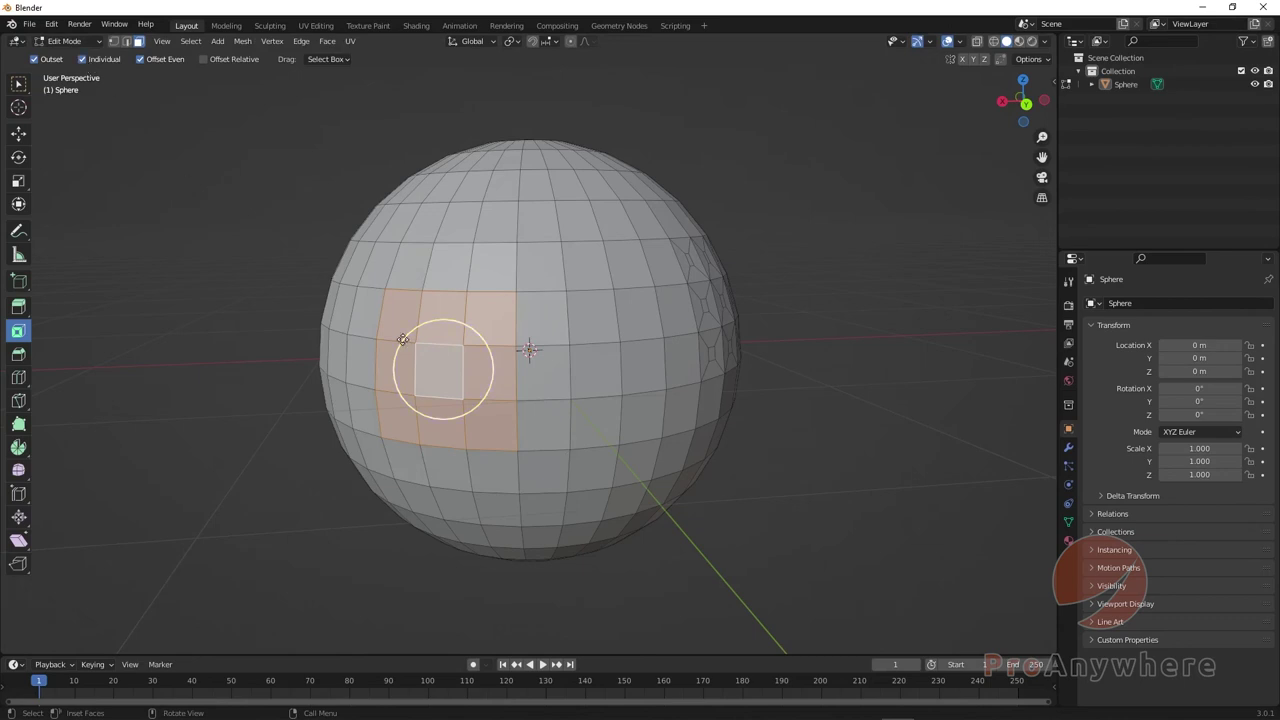
mouse_move(436, 318)
left_mouse_down()
mouse_move(443, 306)
mouse_move(431, 334)
left_mouse_up()
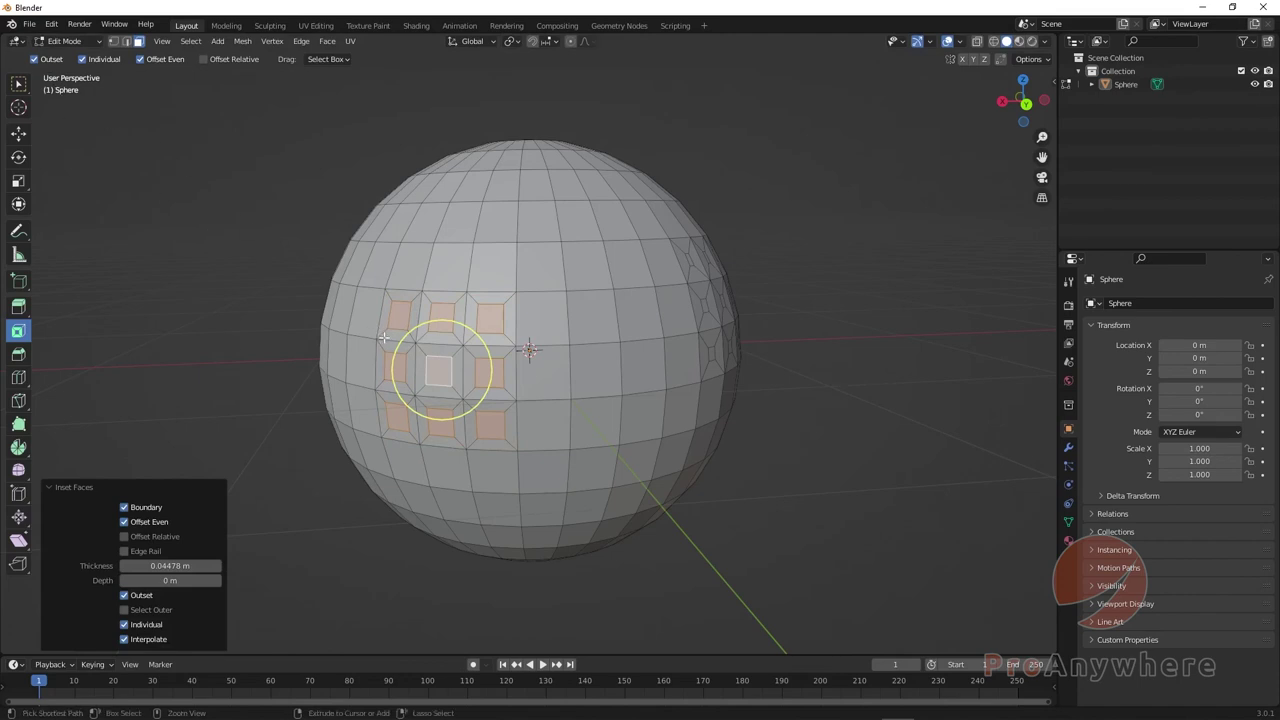
key("ctrl+z")
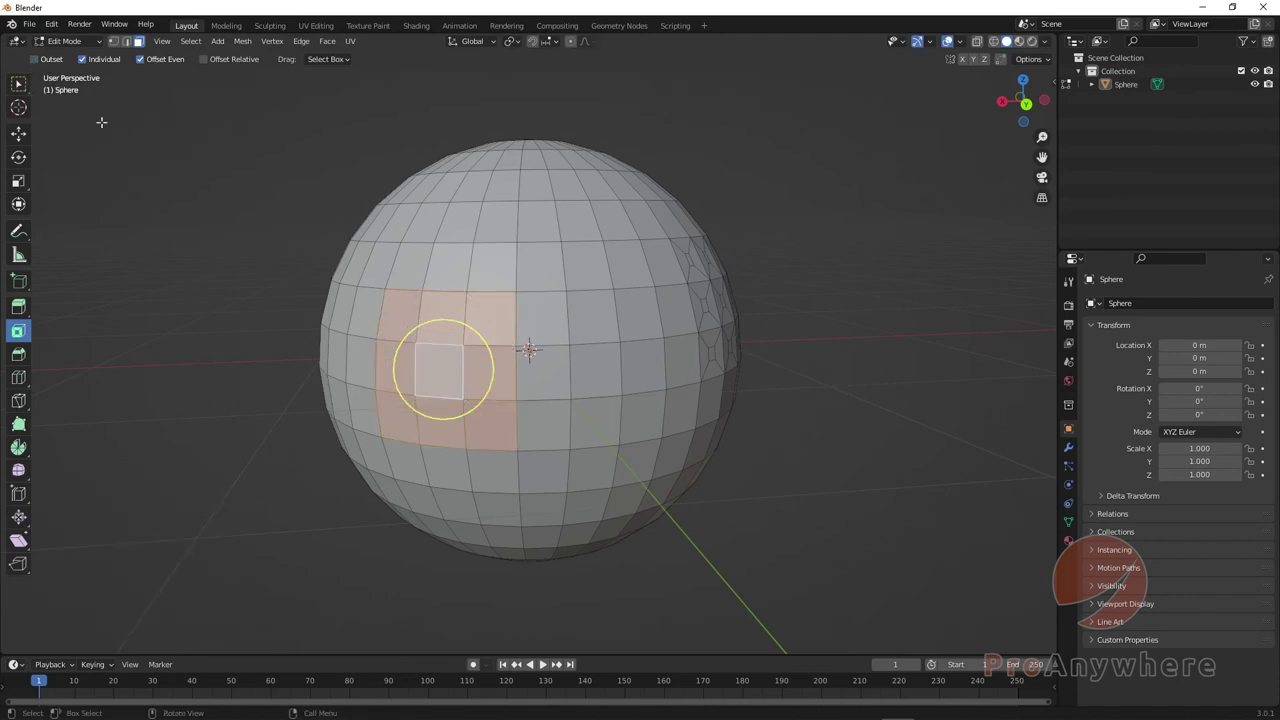
left_click_drag(434, 322, 428, 330)
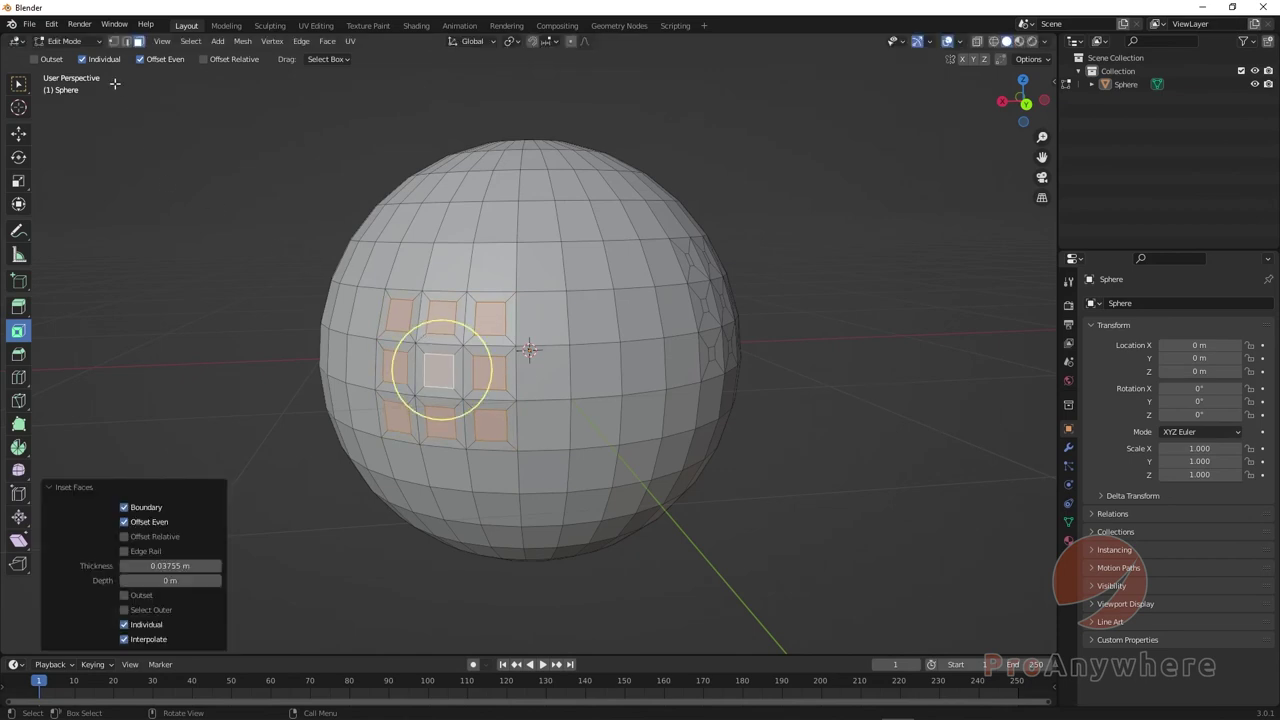
key("ctrl+z")
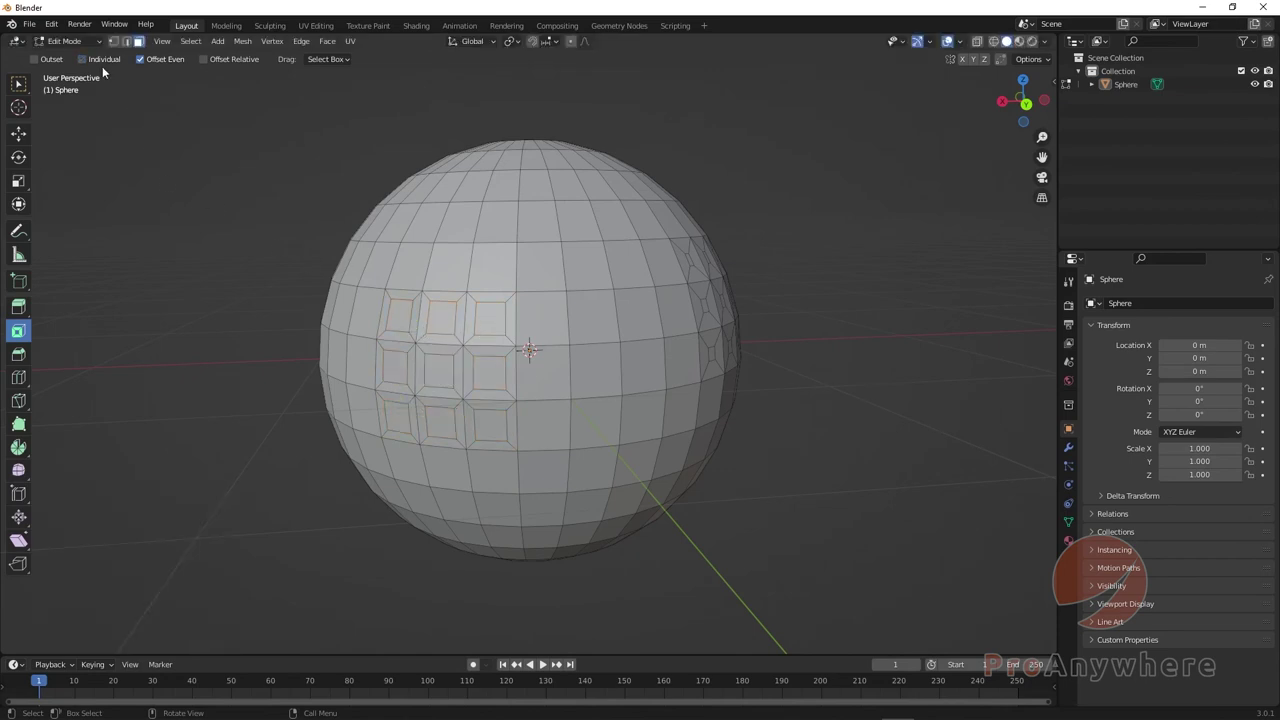
key("ctrl+shift+z")
key("ctrl+z")
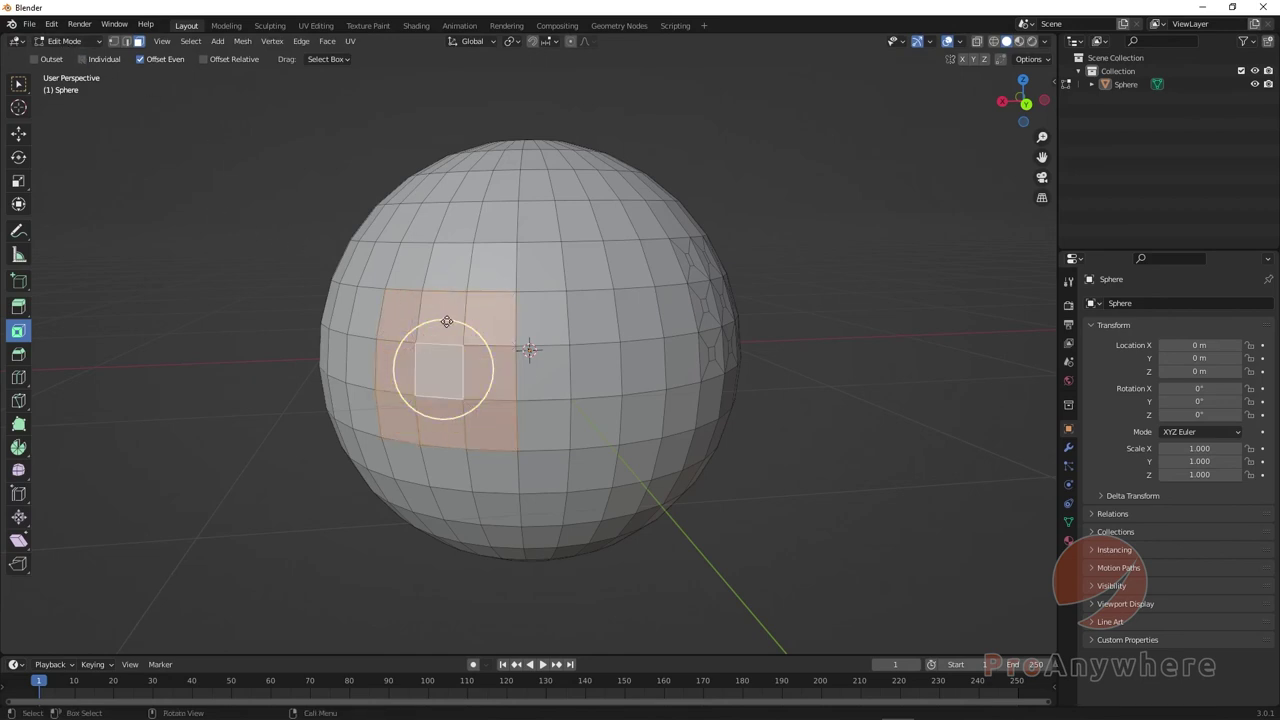
left_click_drag(447, 320, 430, 343)
key("ctrl+z")
left_click(34, 59)
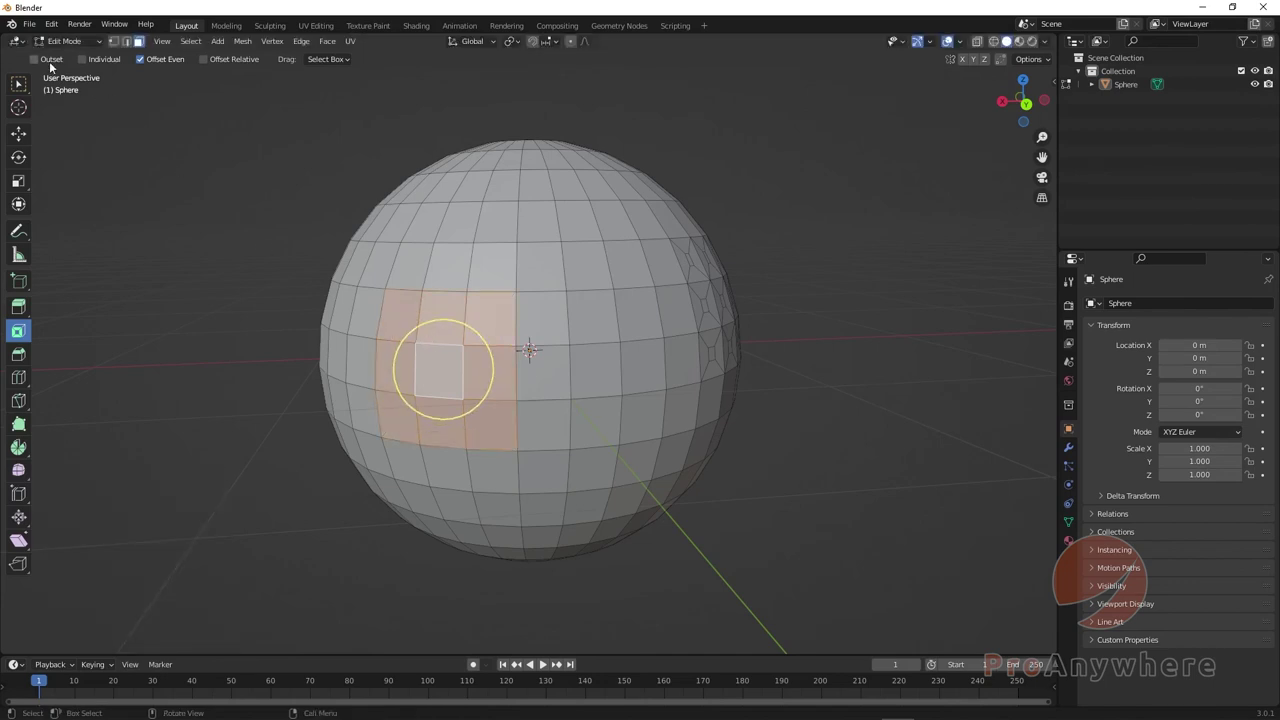